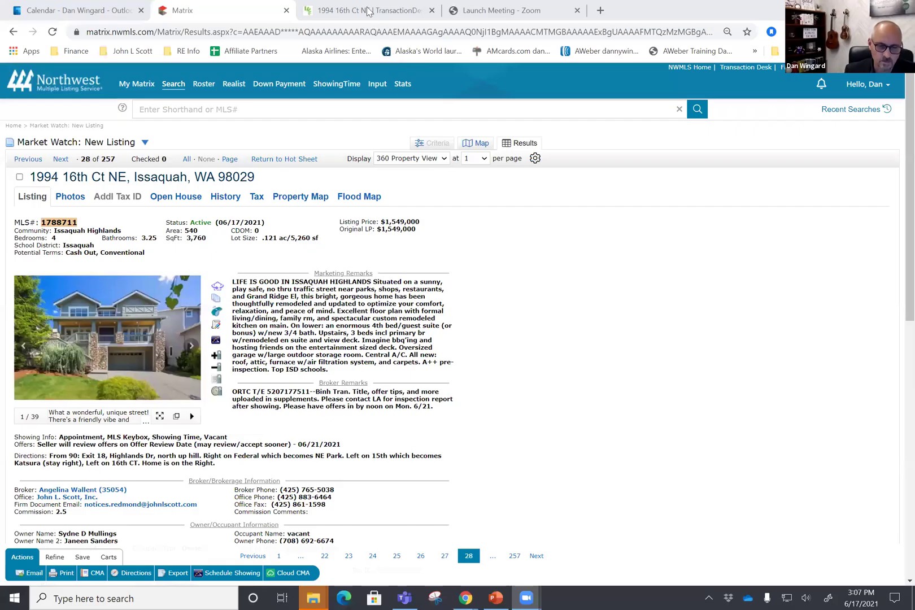
click(367, 10)
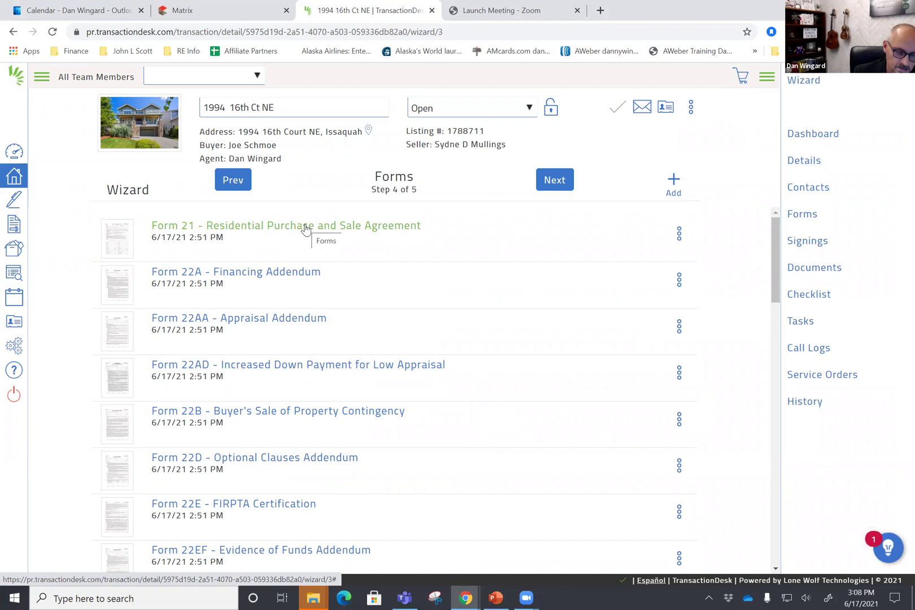
click(305, 228)
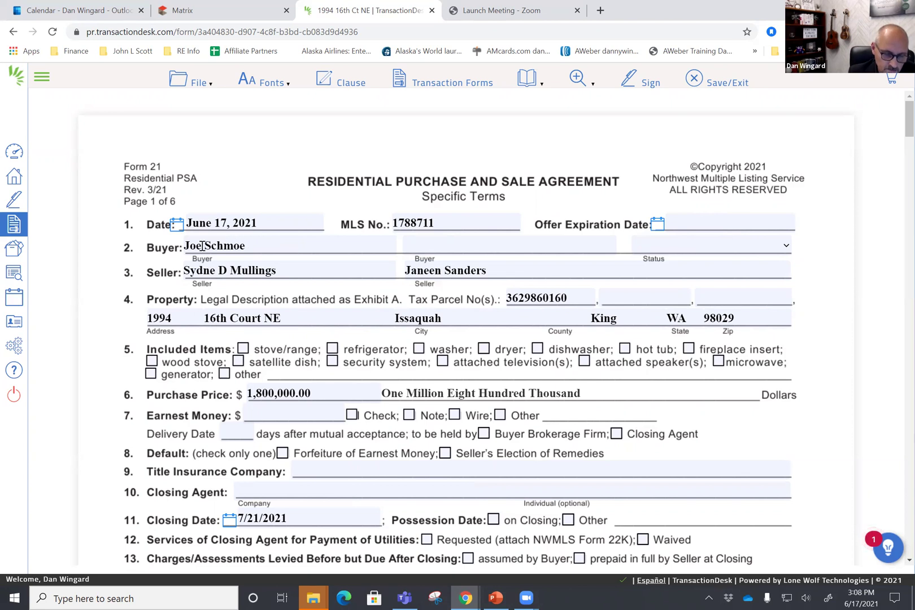
Choose 'Unmarried persons' as the buyer's status on Form 21.
click(786, 245)
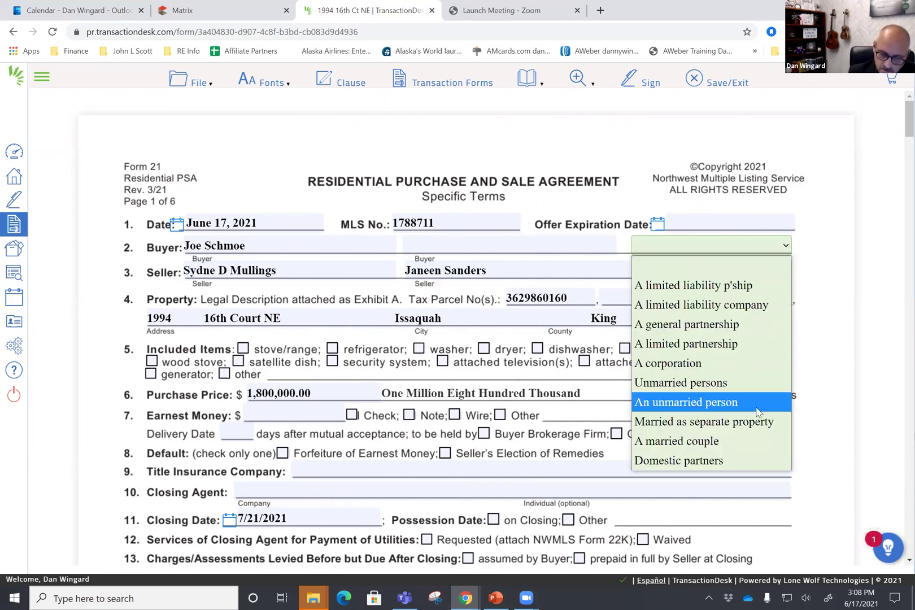
click(735, 384)
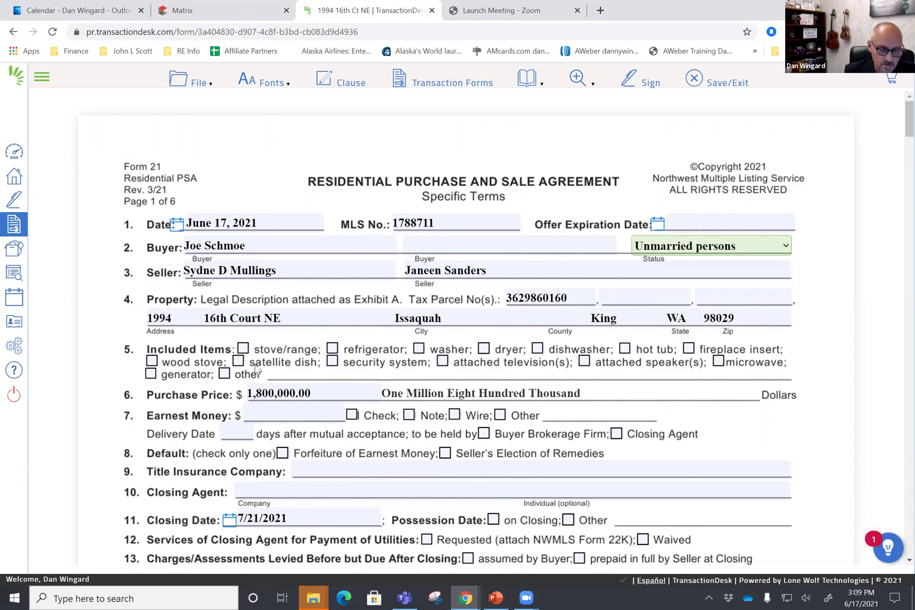
click(212, 11)
scroll(138, 252, down, 3)
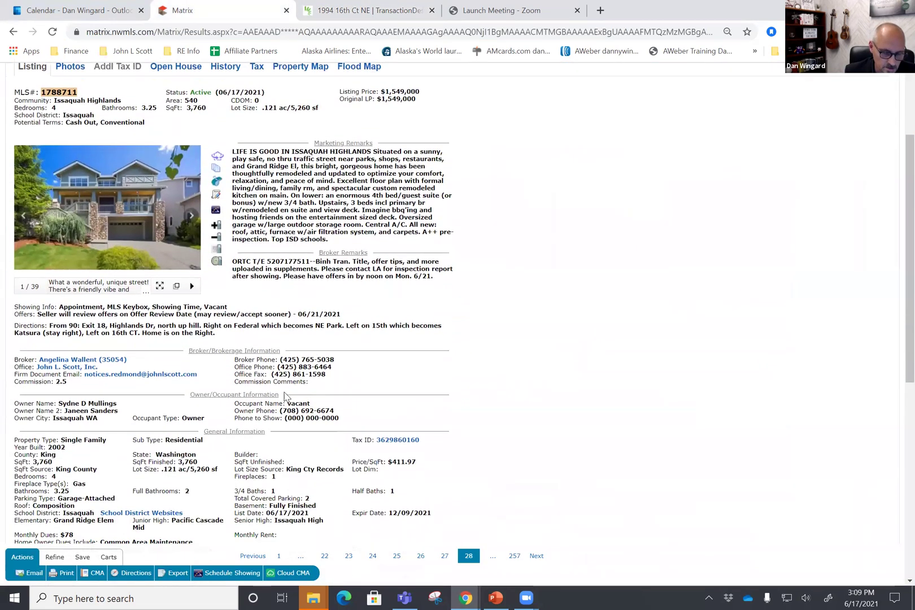
scroll(162, 286, down, 3)
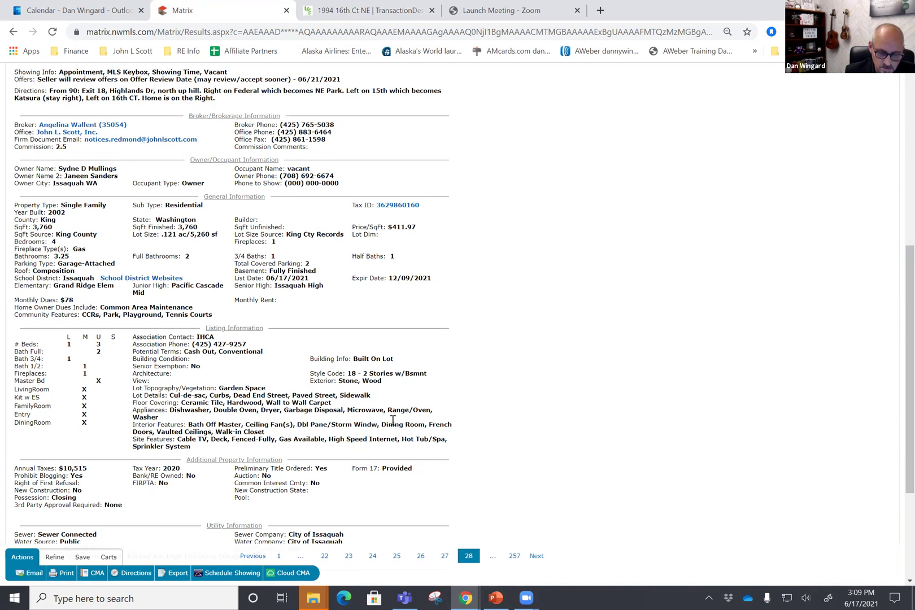
click(364, 10)
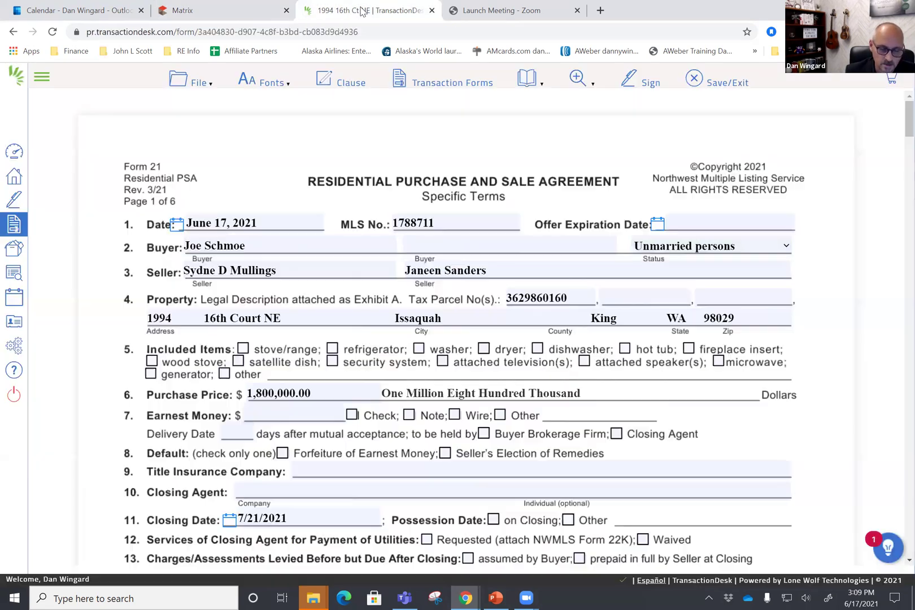
Tick stove/range, refrigerator, washer, dryer, dishwasher and microwave as included items.
click(243, 348)
click(333, 349)
click(418, 349)
click(484, 349)
click(537, 348)
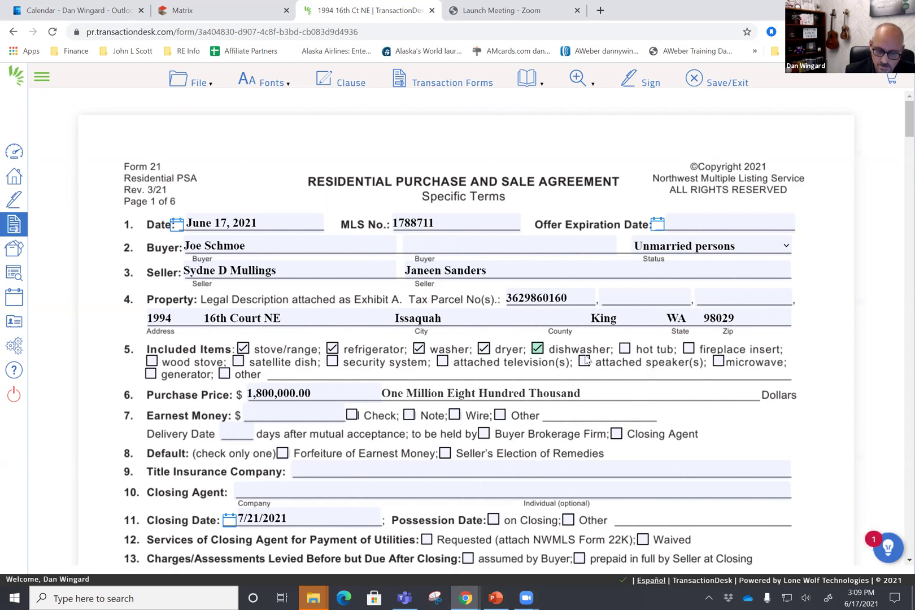
click(719, 362)
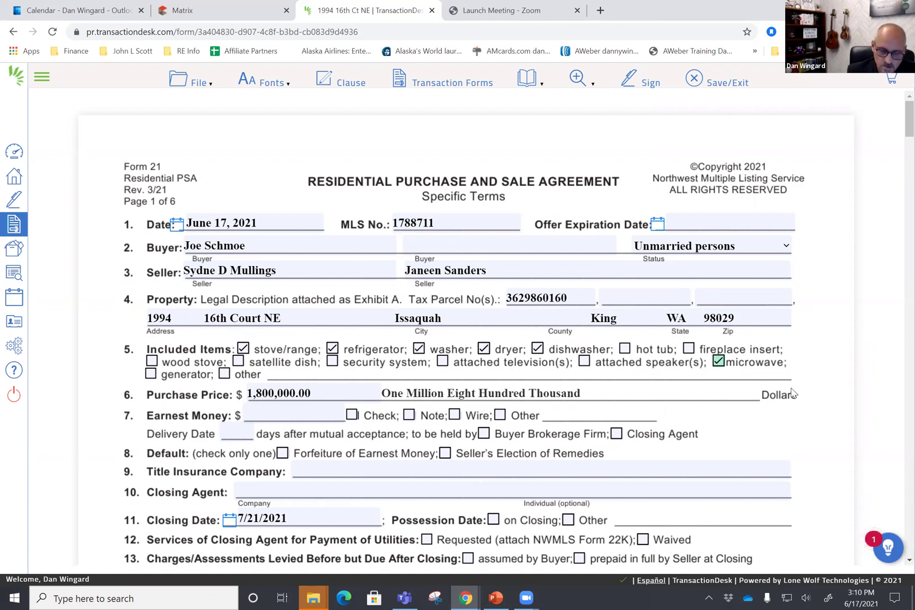
click(274, 412)
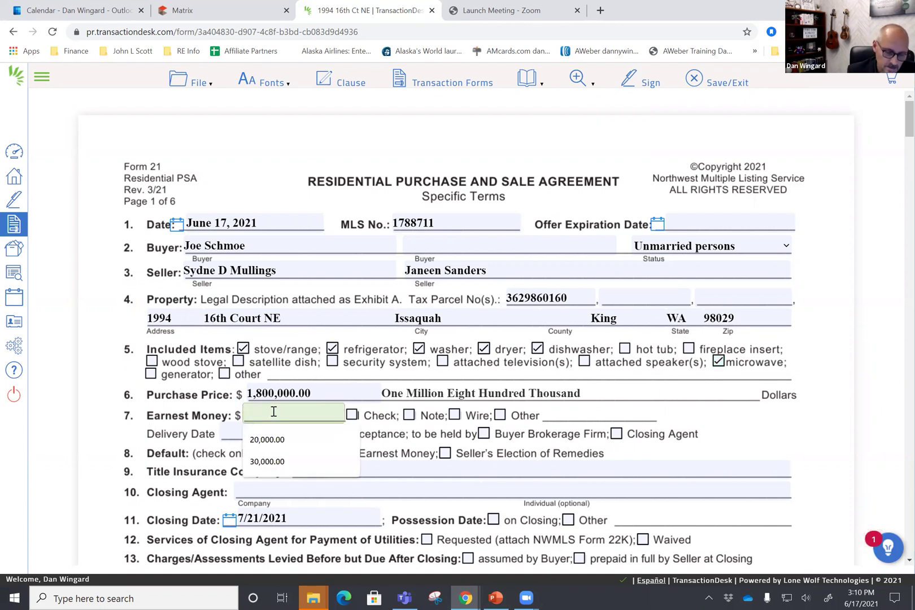
Enter 50000 wire earnest money, 2-day delivery, held by Closing Agent, forfeiture as default remedy.
text(5)
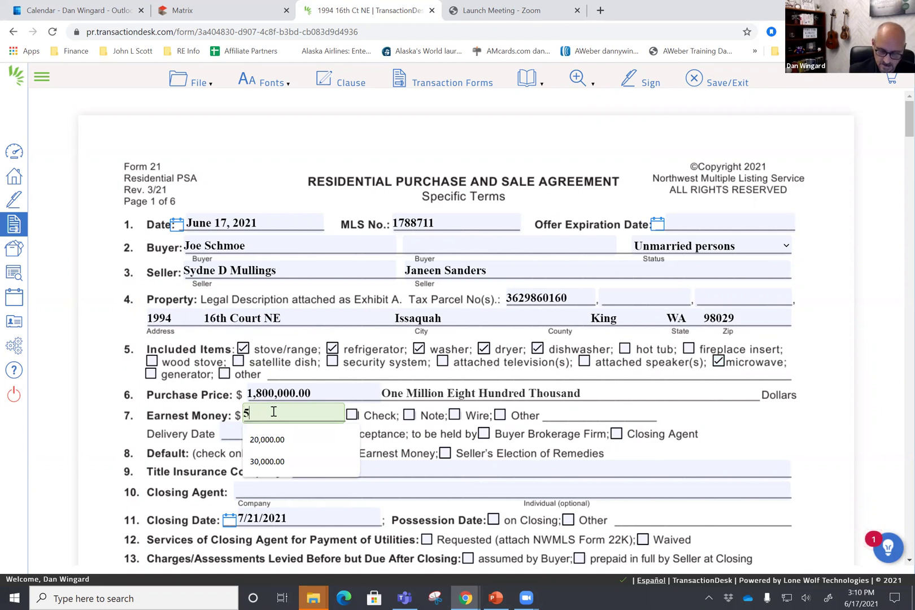
text(0000)
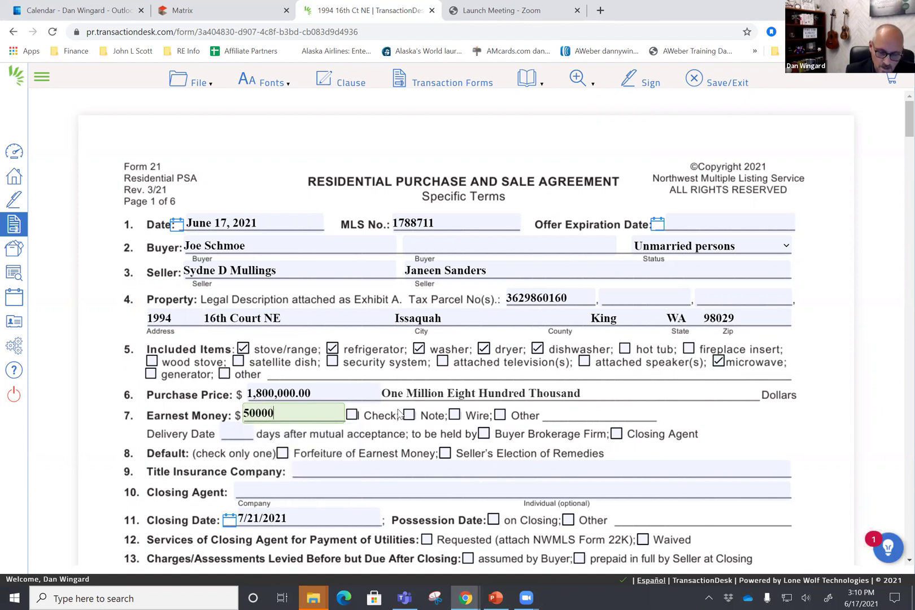
click(454, 414)
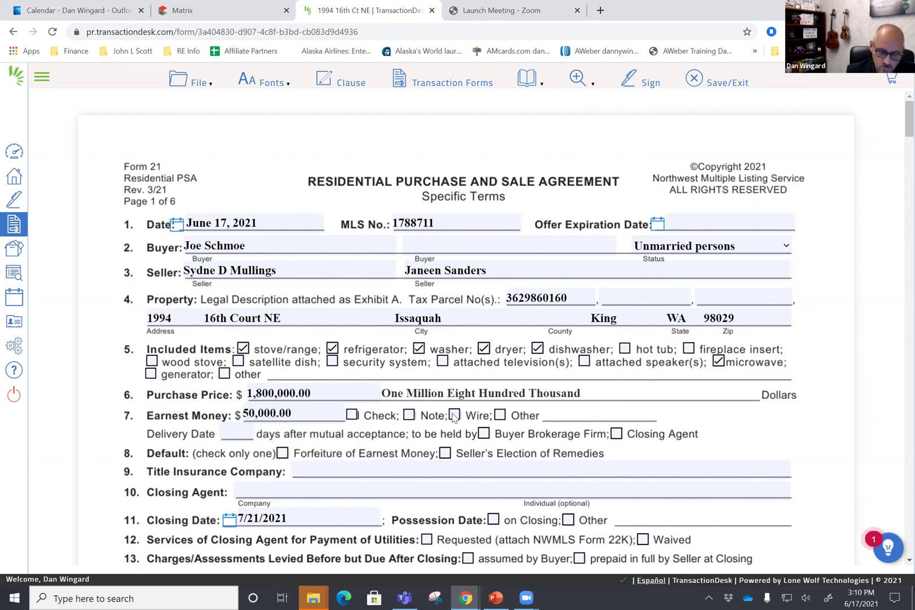
click(239, 433)
text(2)
click(320, 439)
click(617, 434)
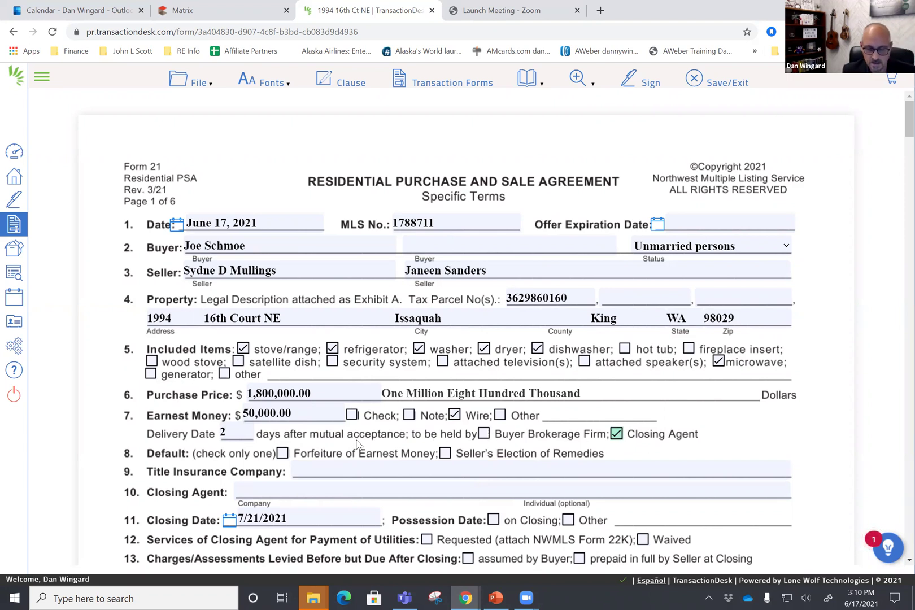
click(283, 454)
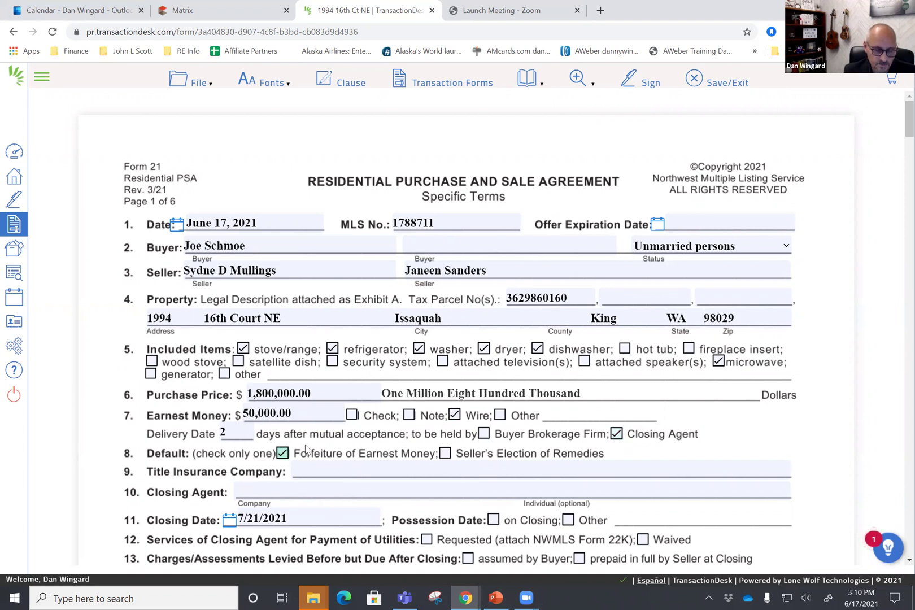
Review the Matrix listing details, then return to the purchase agreement form.
click(237, 12)
scroll(290, 384, up, 3)
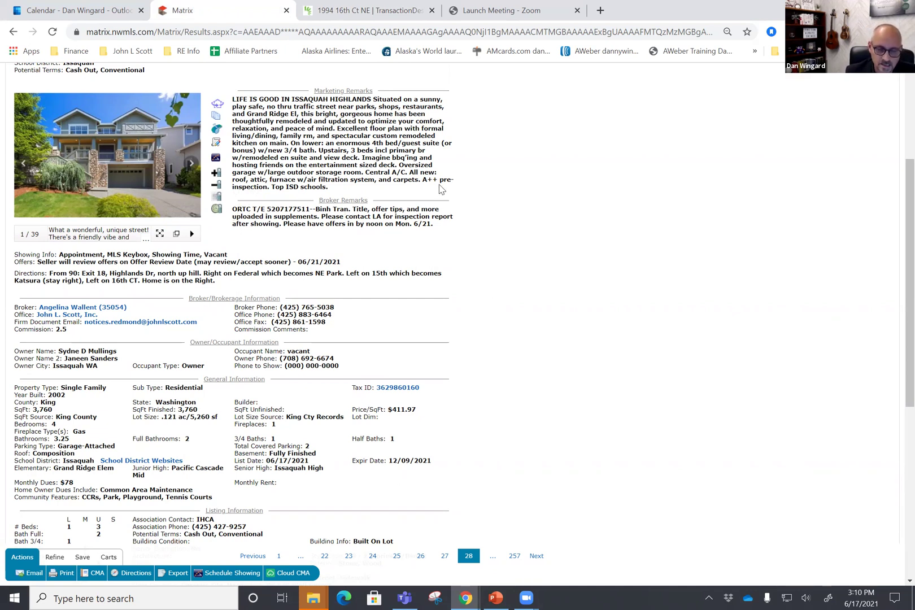
click(358, 11)
Set Old Republic Title Co. as both title insurance company and closing agent.
click(379, 466)
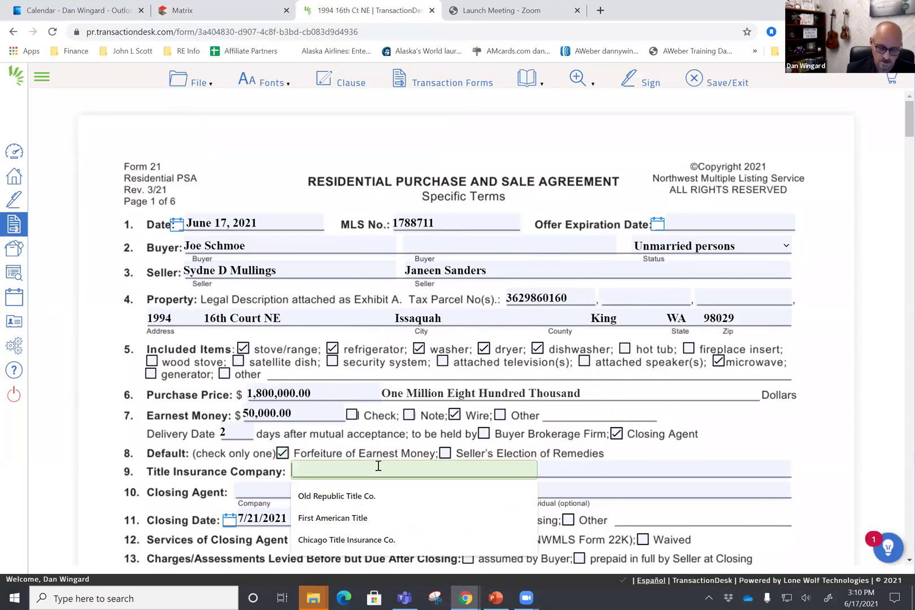
text(Old Republic Title Co.)
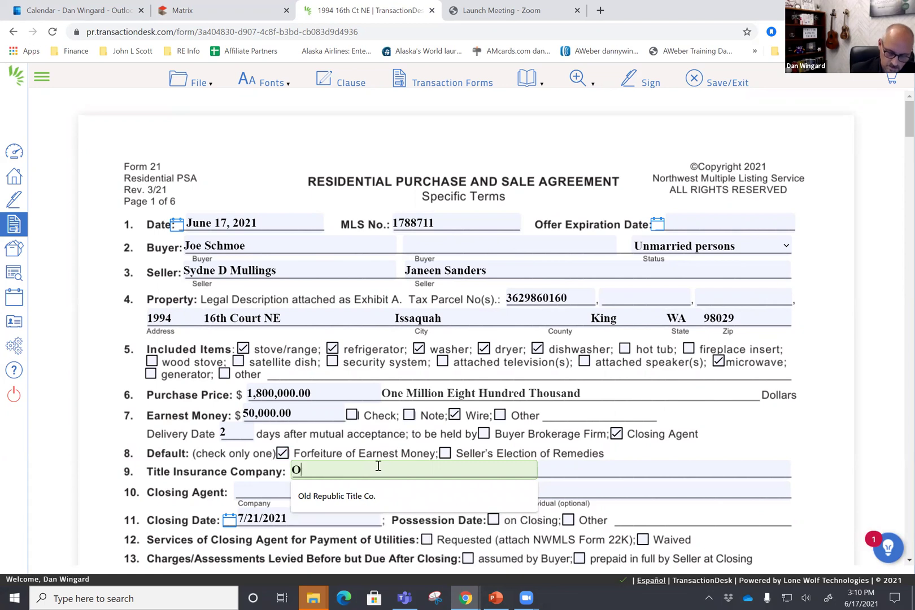
click(347, 496)
click(348, 490)
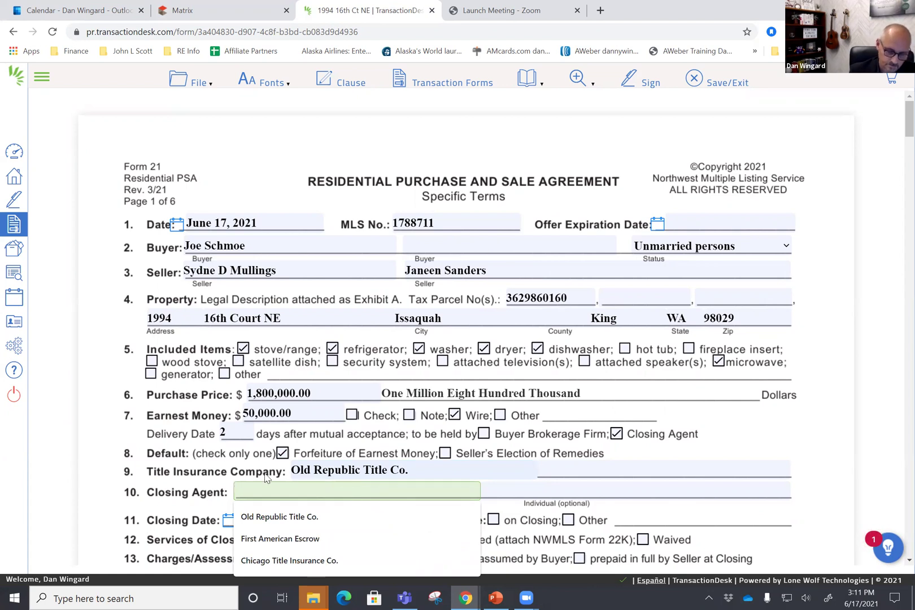
click(288, 518)
Enter the individual closing agent's full name, checking the Matrix listing midway.
click(529, 493)
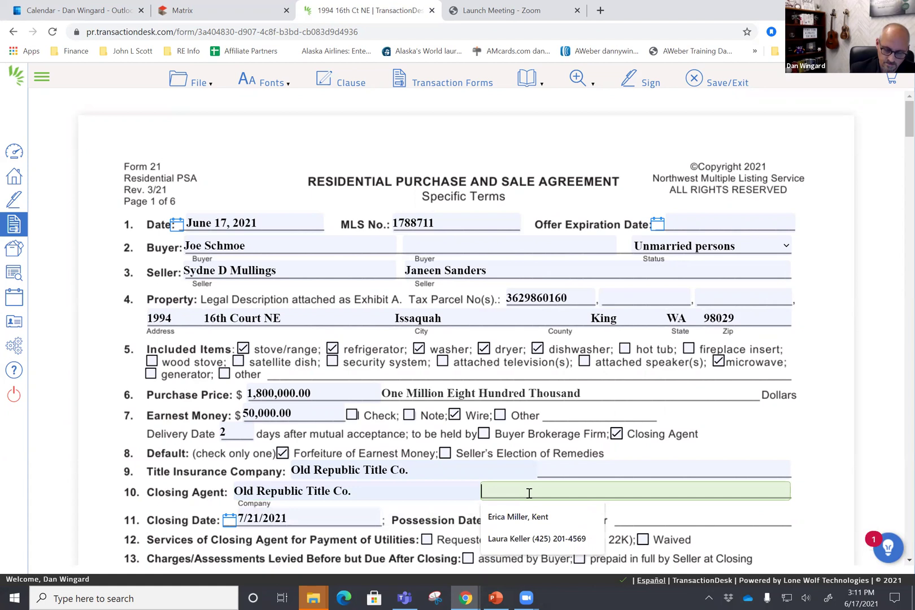
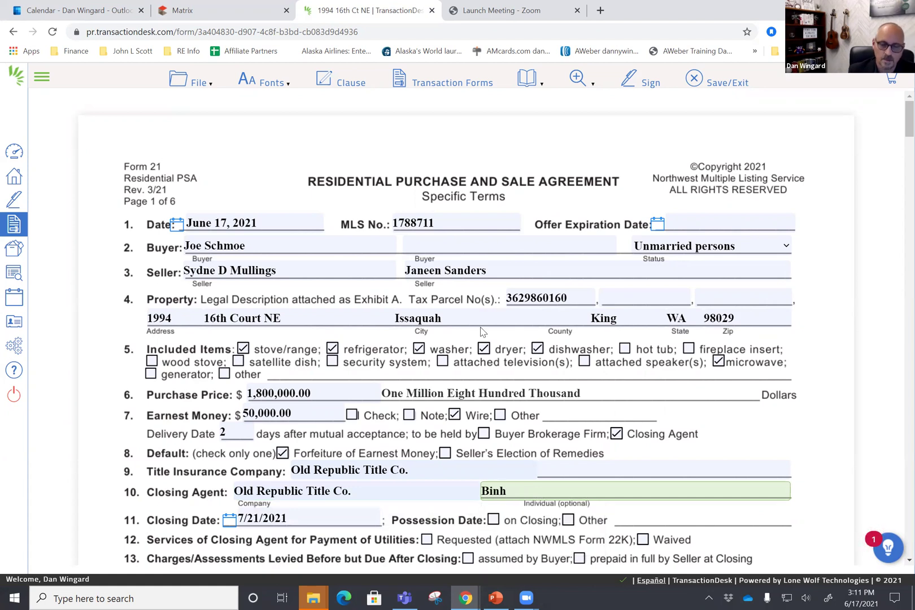
click(196, 14)
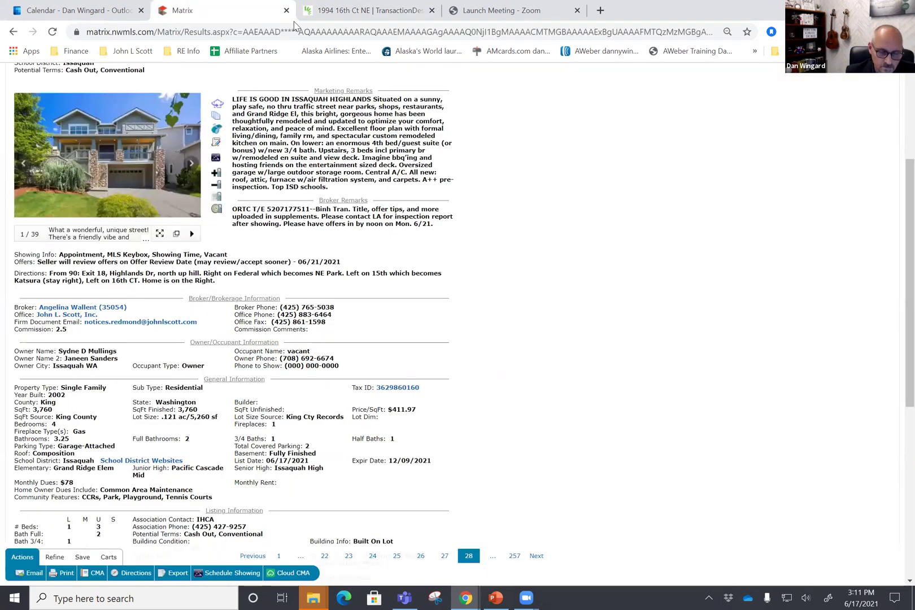
click(368, 31)
click(367, 13)
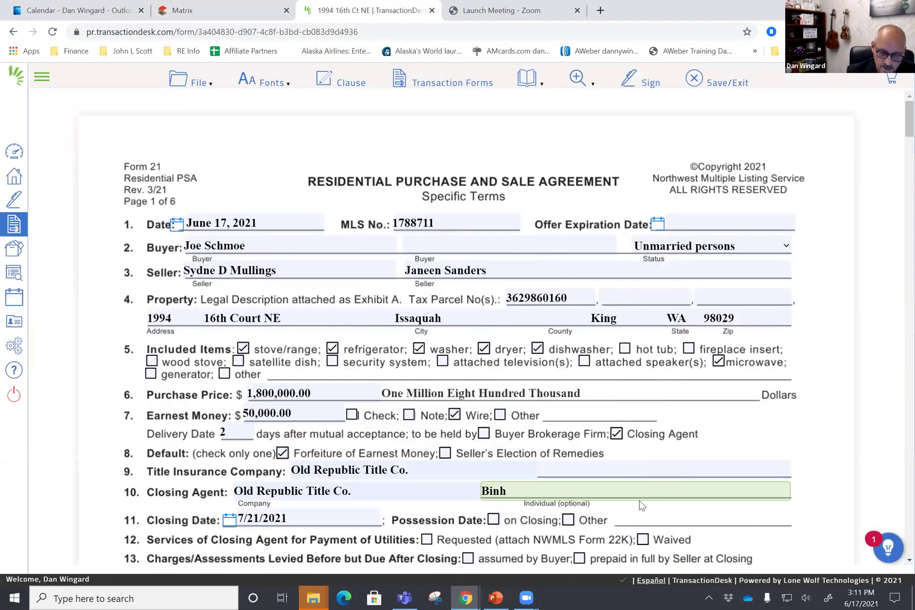
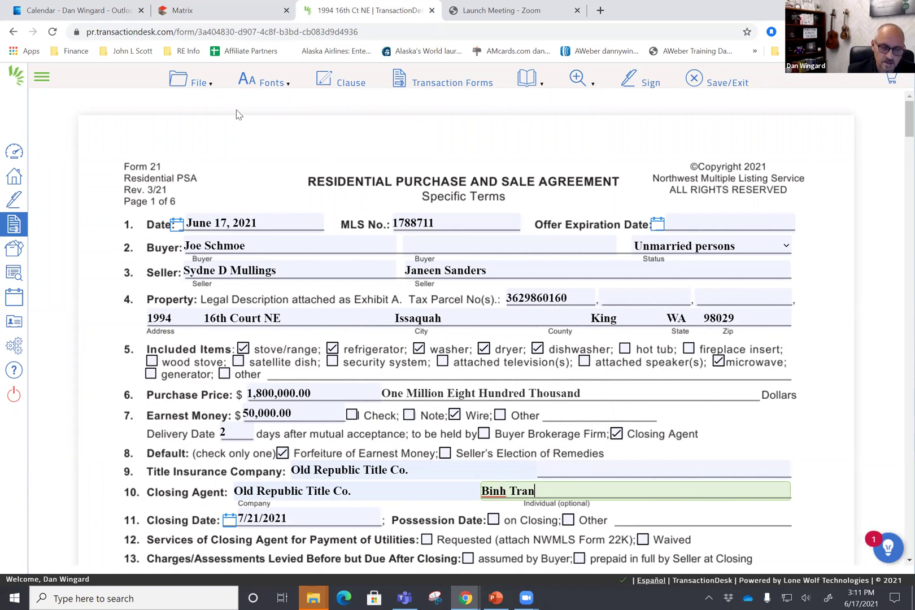
click(238, 16)
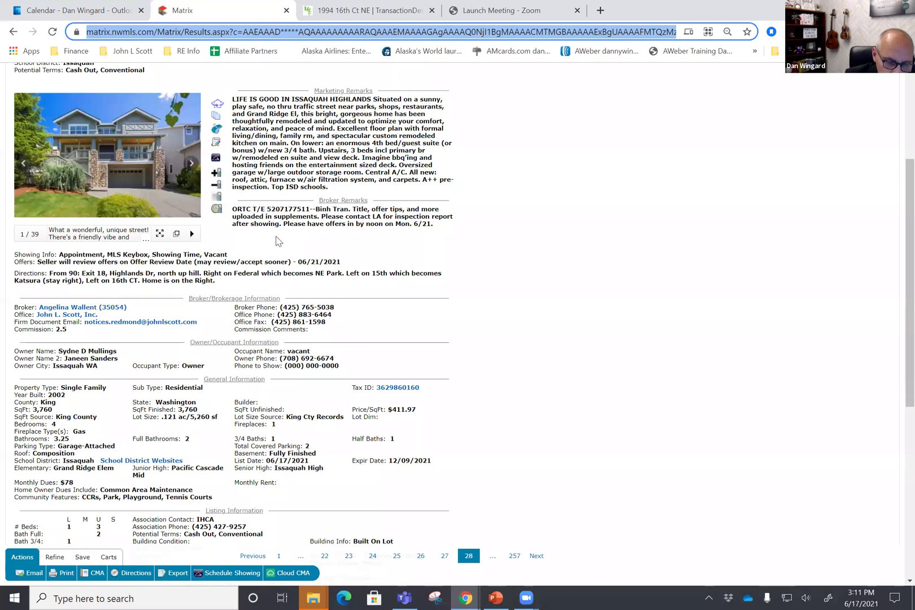
Copy the title order number from Matrix broker remarks into the Title Insurance Company entry.
drag(310, 209, 269, 208)
key(ctrl+c)
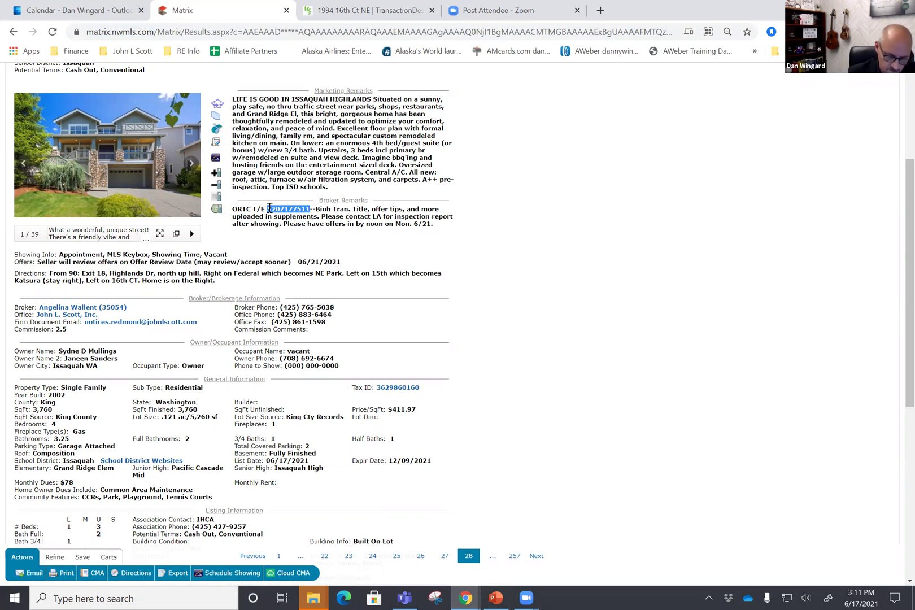
click(336, 13)
click(435, 474)
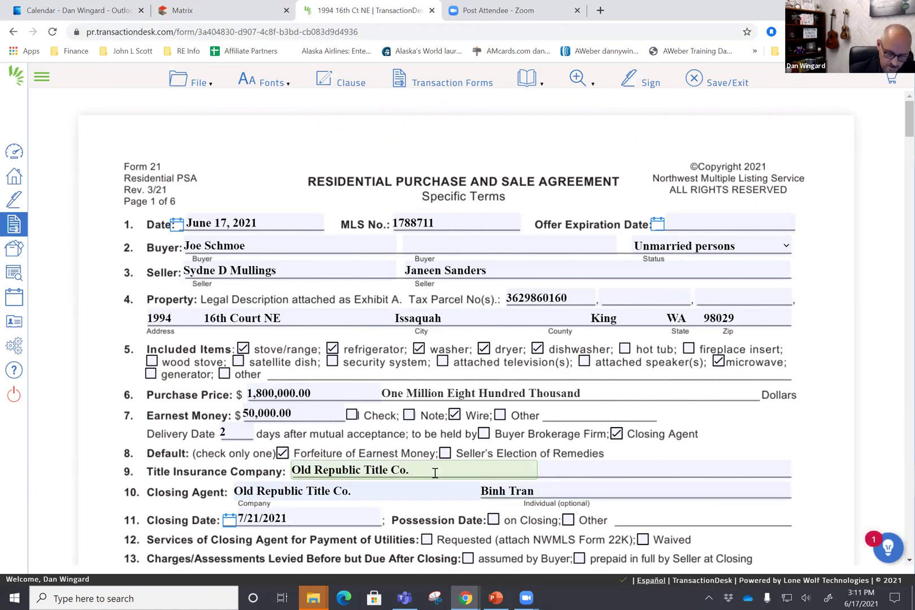
key(ctrl+v)
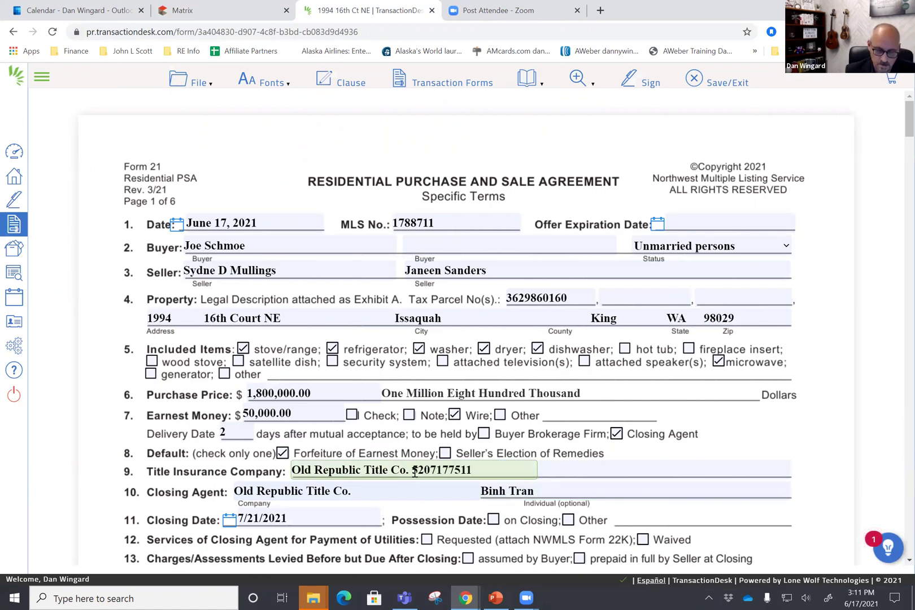
Prefix the pasted title order number with # after Old Republic Title Co.
click(412, 474)
text(#)
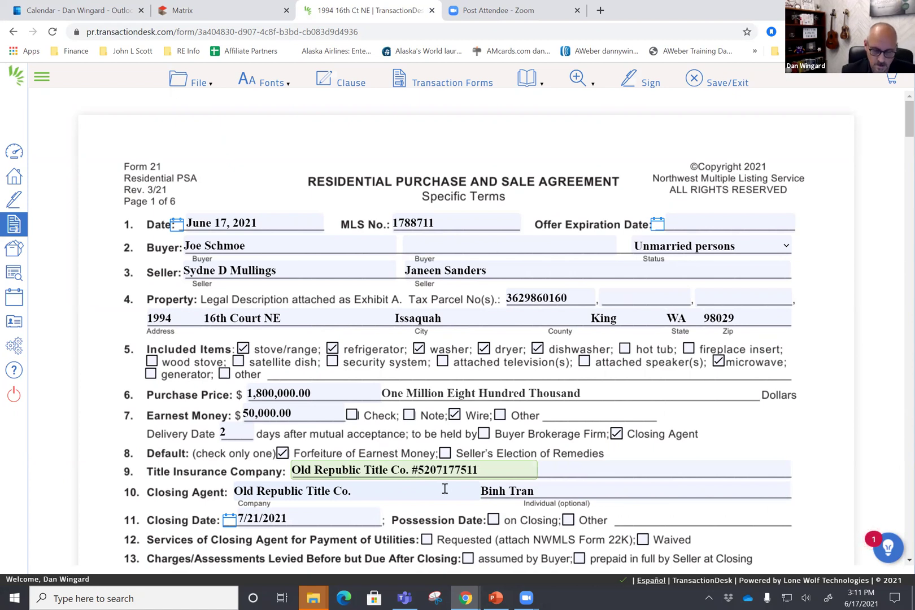
scroll(441, 489, down, 2)
scroll(558, 360, down, 1)
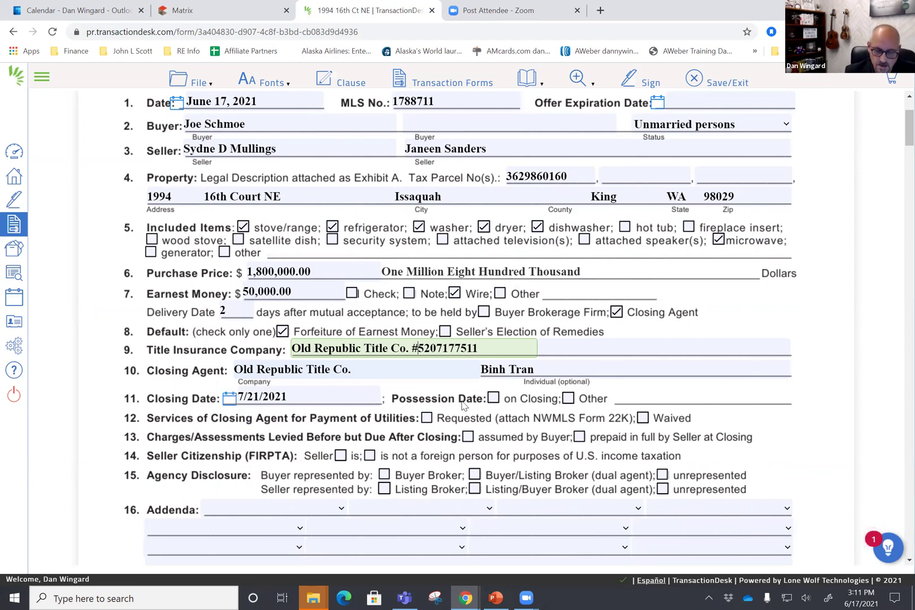
Set possession to Other: 'Upon recording', request closing-agent utility payments, and have Seller prepay charges at closing.
click(493, 399)
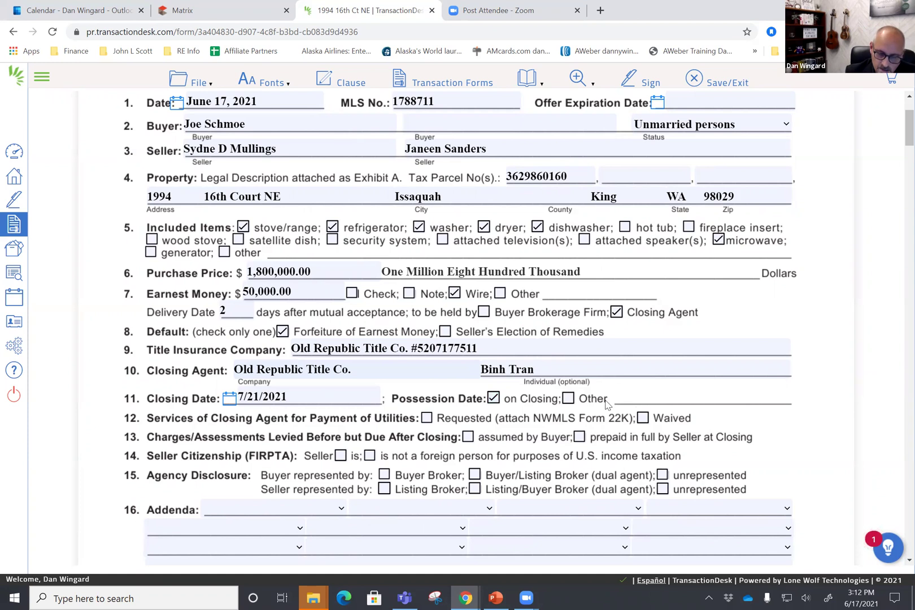
click(568, 400)
click(628, 396)
text(Upon)
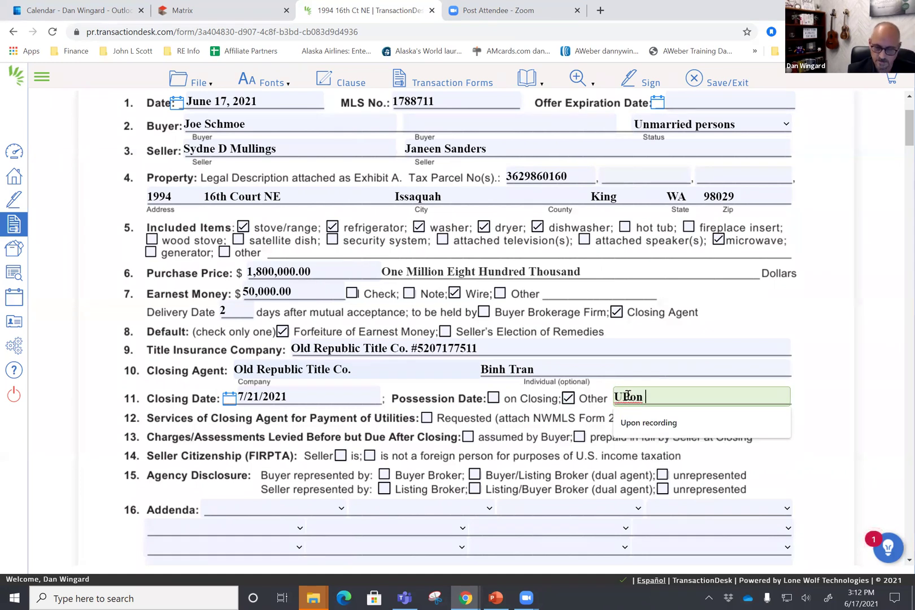
key(BackSpace)
key(BackSpace)
key(BackSpace)
key(BackSpace)
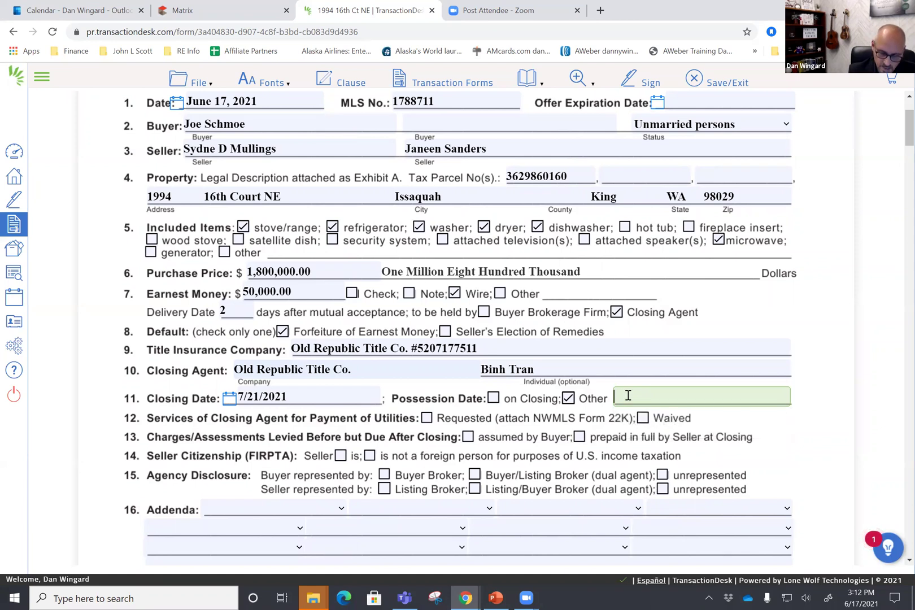
text(Upon)
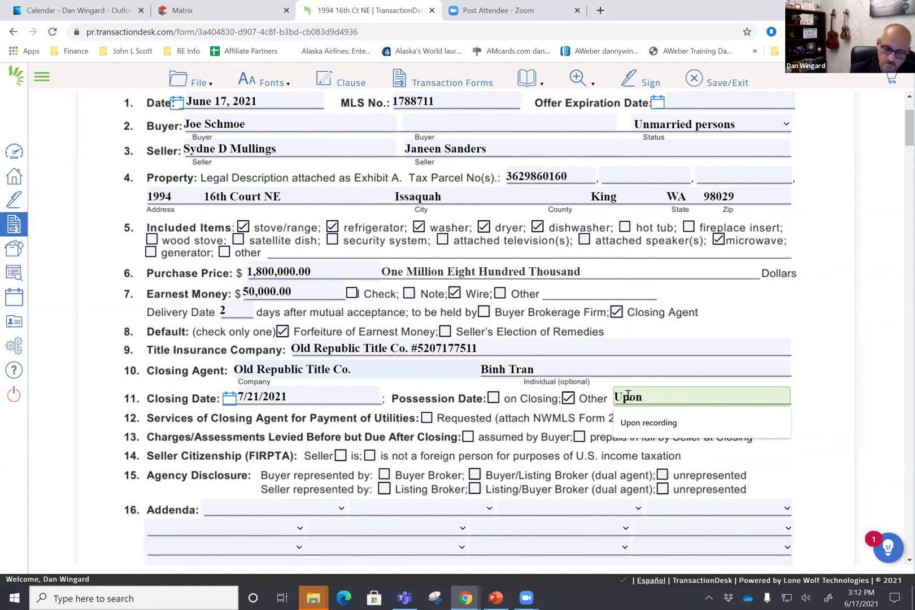
click(649, 423)
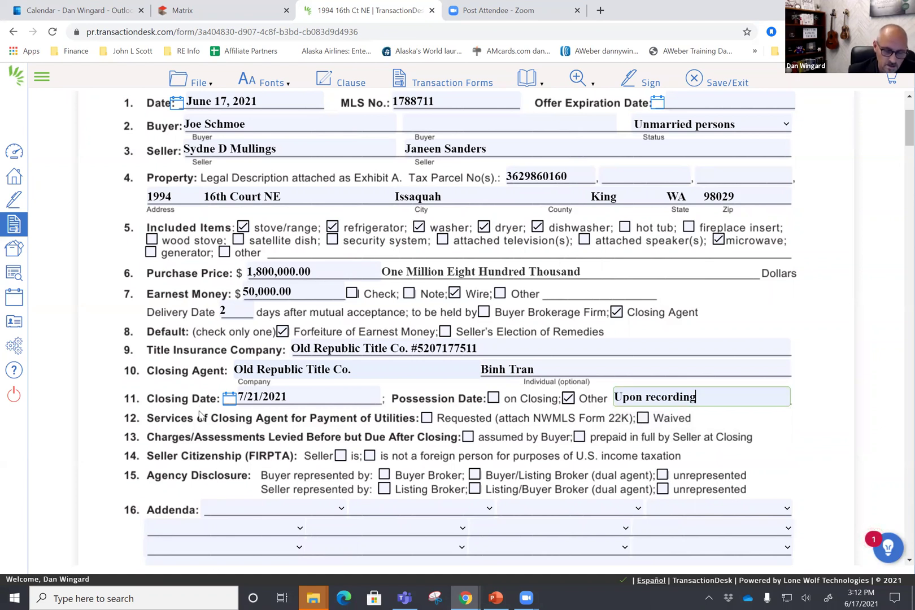
click(426, 419)
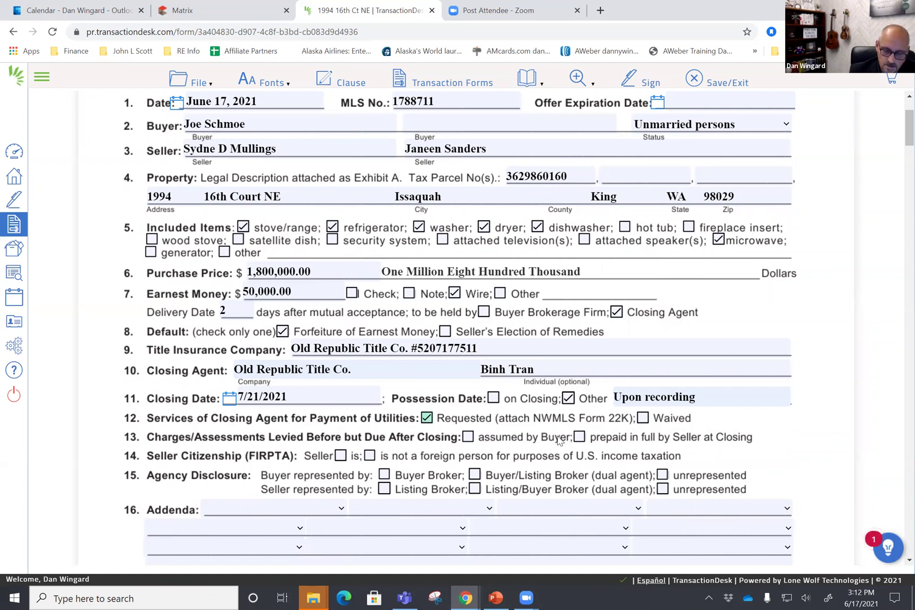
click(580, 437)
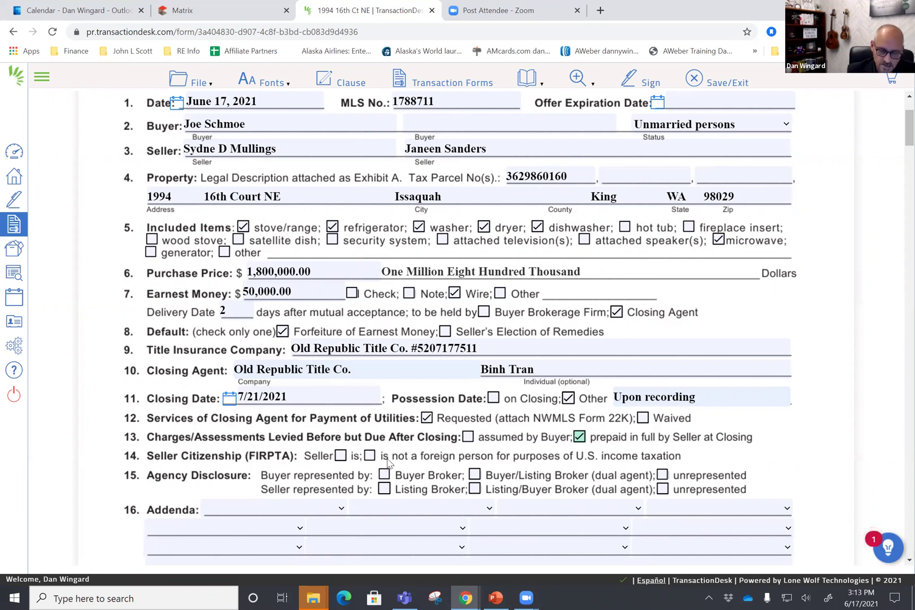
State the seller is not a foreign person; mark Buyer Broker and Listing Broker representation.
click(369, 456)
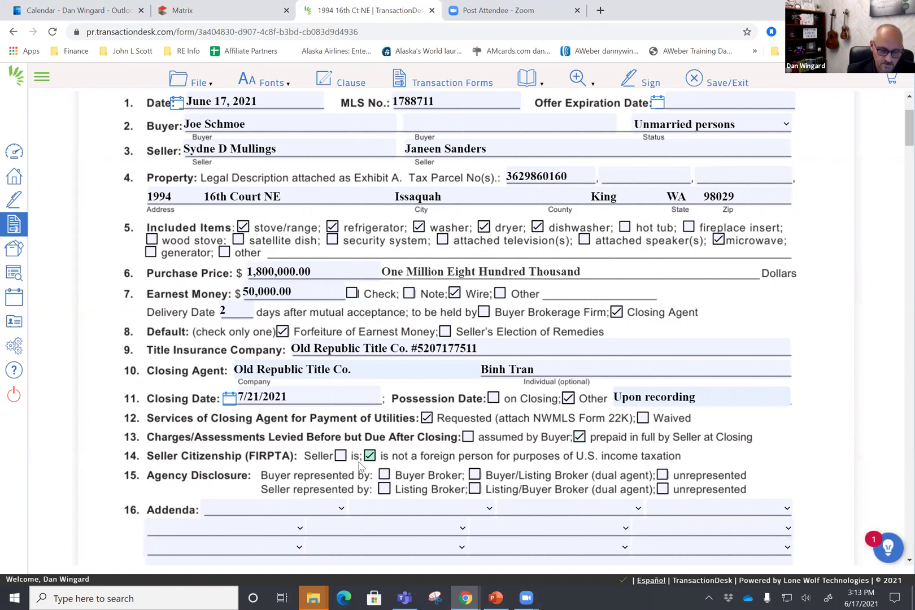
click(384, 475)
click(383, 489)
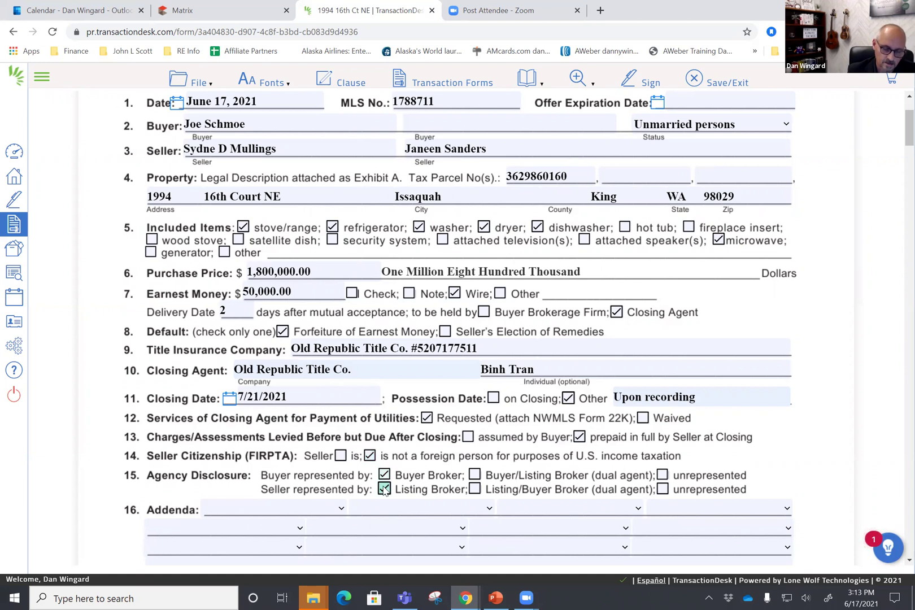
scroll(461, 437, down, 1)
scroll(461, 437, down, 4)
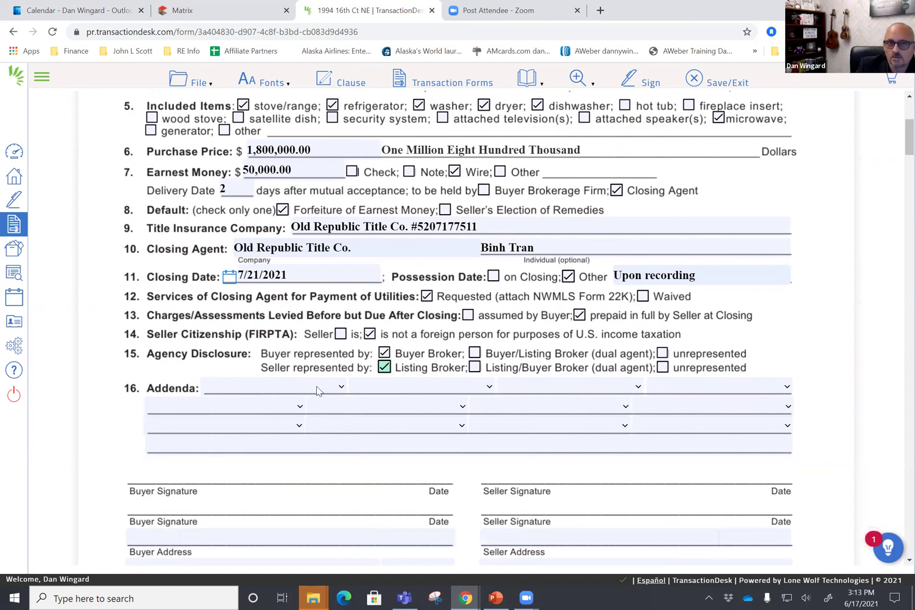
click(341, 389)
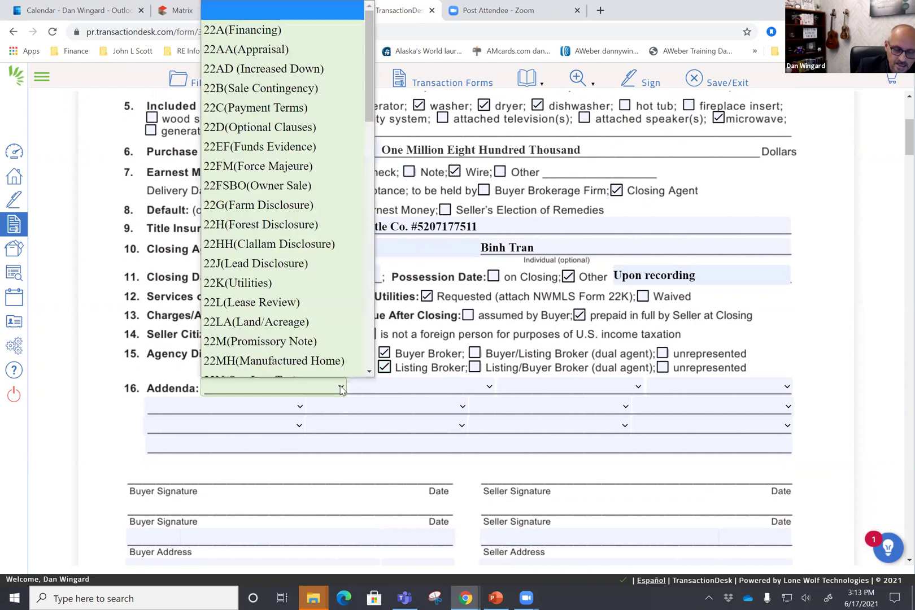
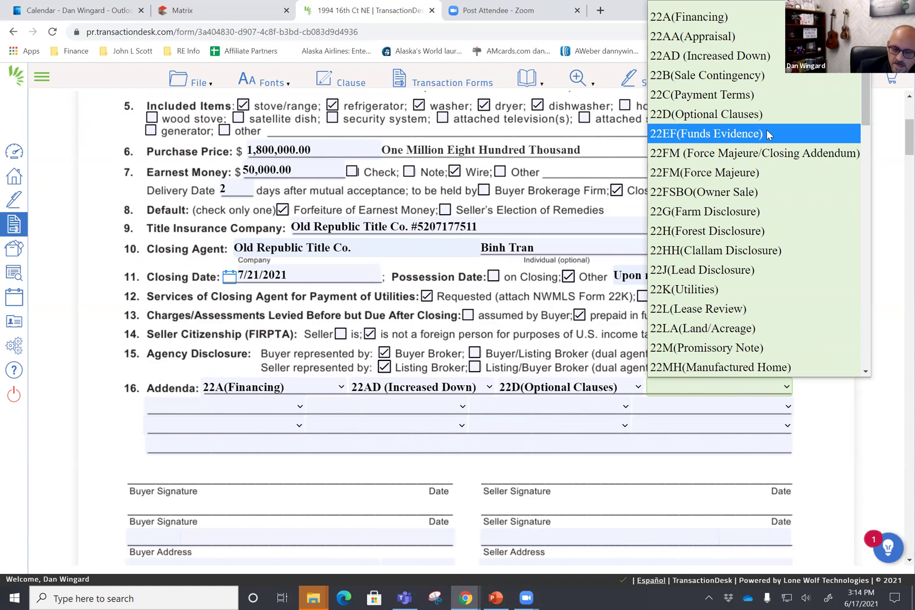
Add the 22EF (Funds Evidence) and 22K (Utilities) addenda to the Addenda list.
click(768, 134)
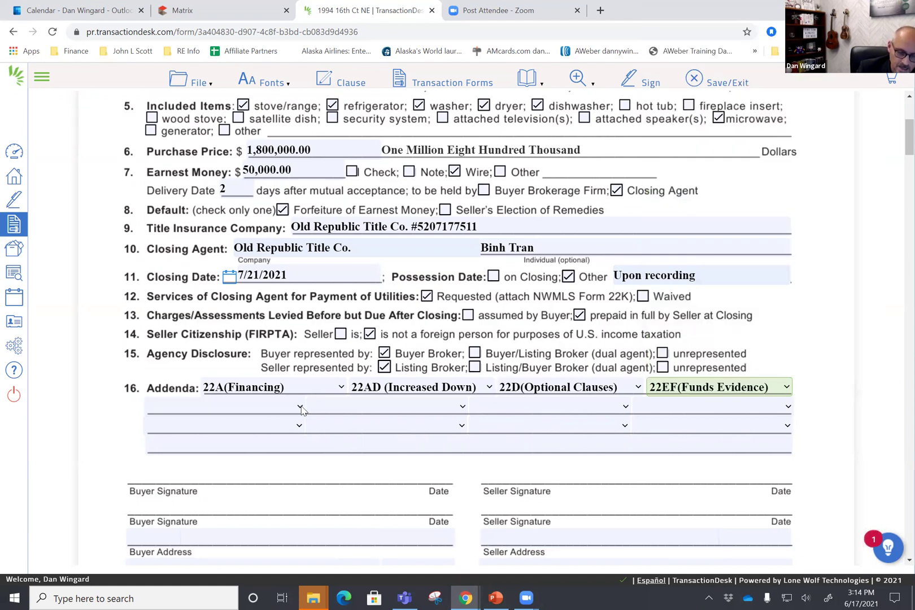
click(300, 407)
scroll(264, 243, down, 1)
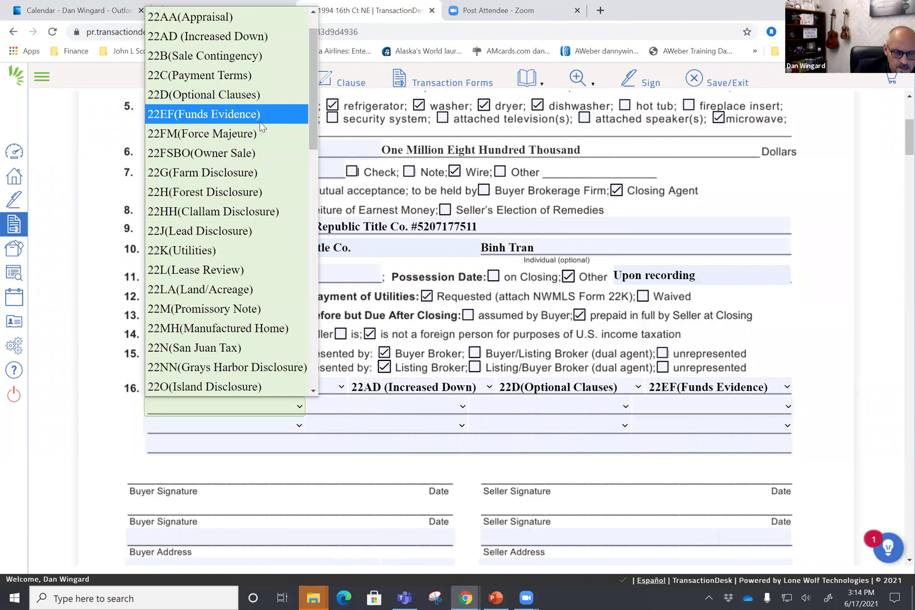
click(248, 249)
Add the 35W (Inspection Waiver) addendum in the next empty second-row slot.
click(462, 406)
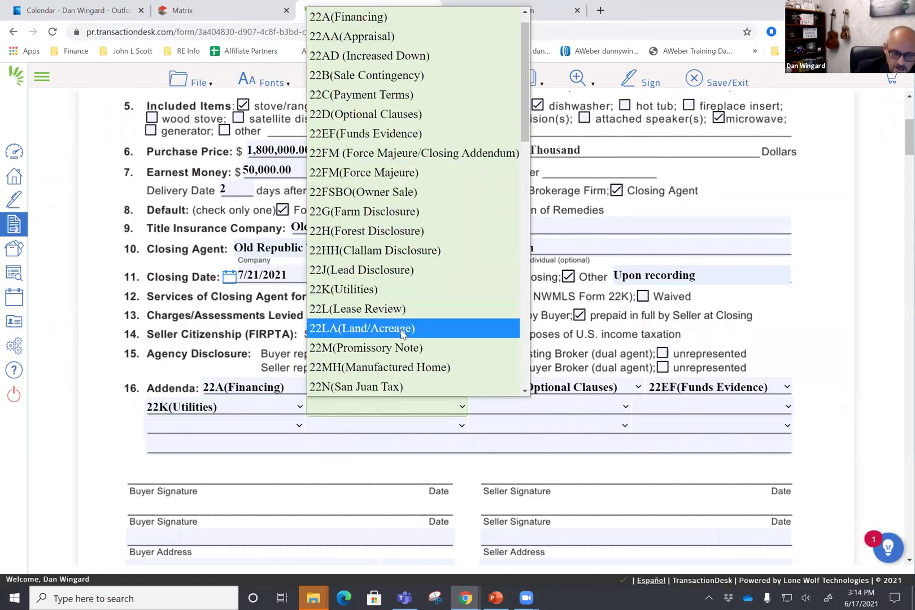
scroll(403, 333, down, 3)
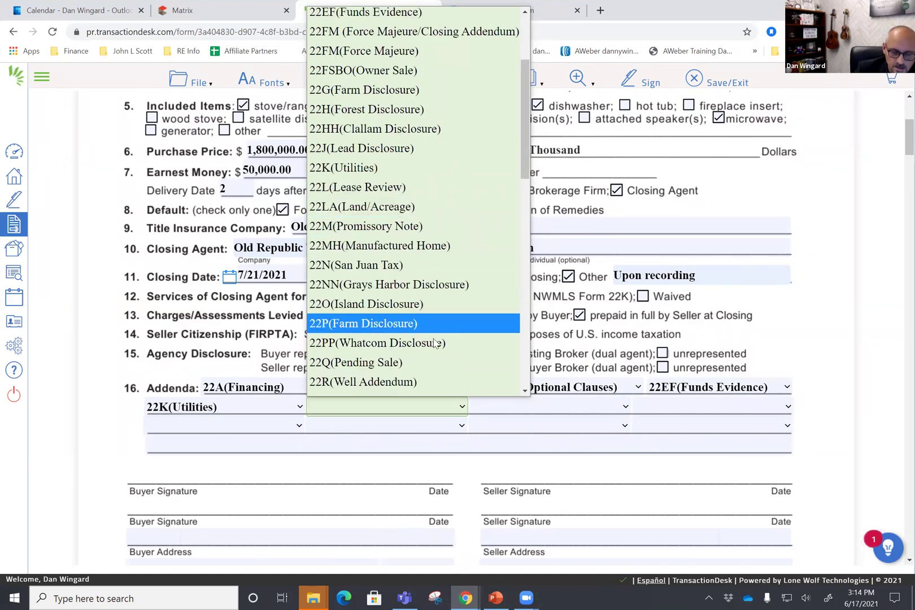
scroll(433, 356, down, 3)
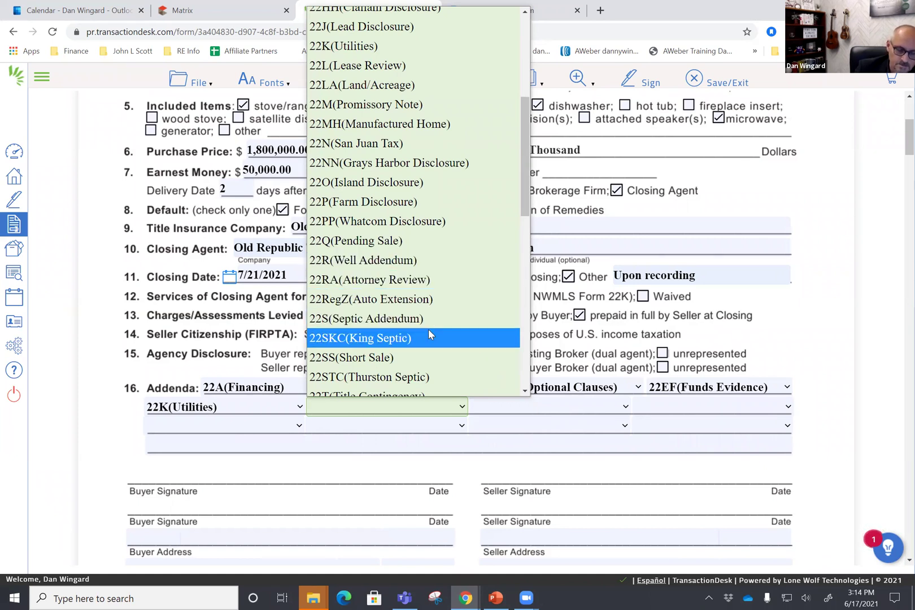
scroll(428, 335, down, 3)
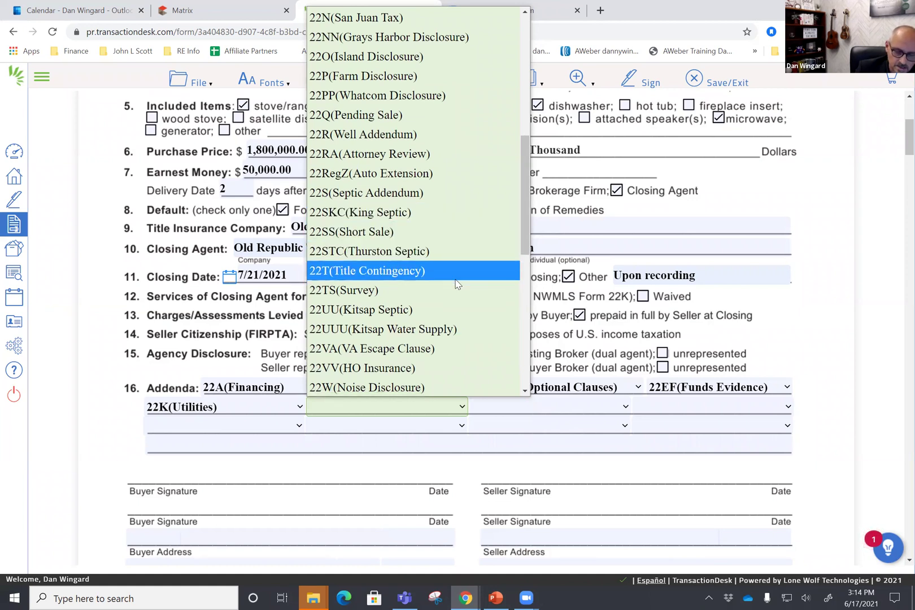
scroll(455, 282, down, 3)
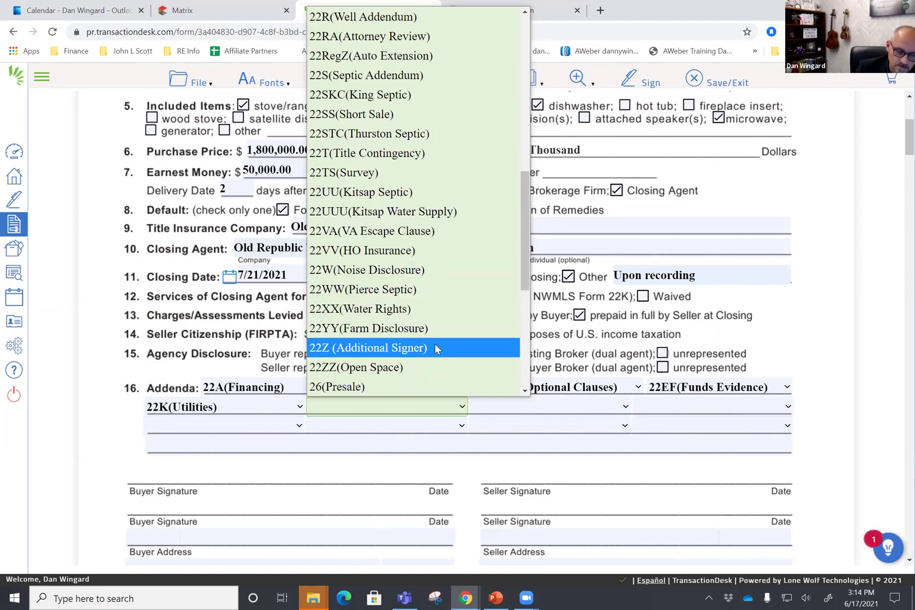
scroll(435, 343, down, 3)
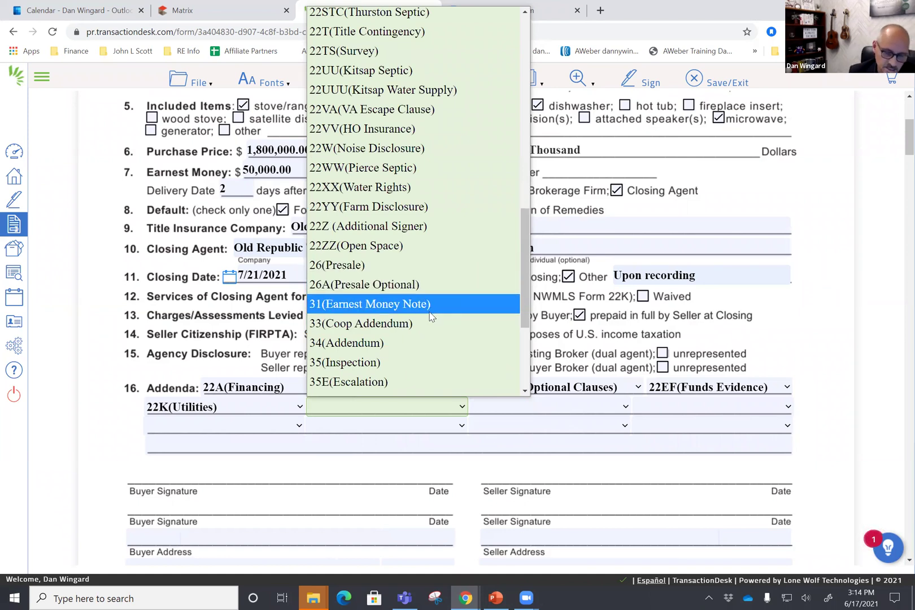
scroll(429, 317, down, 3)
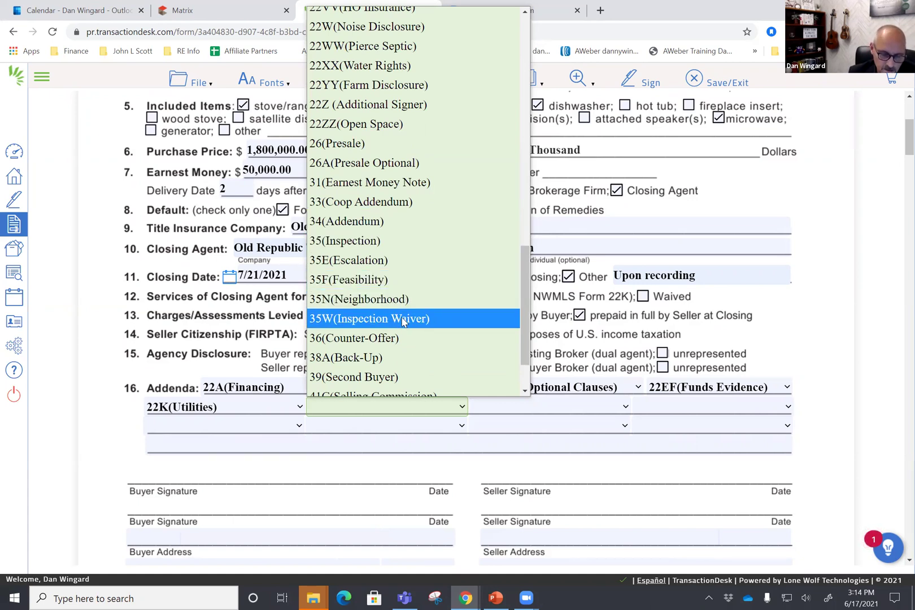
click(403, 321)
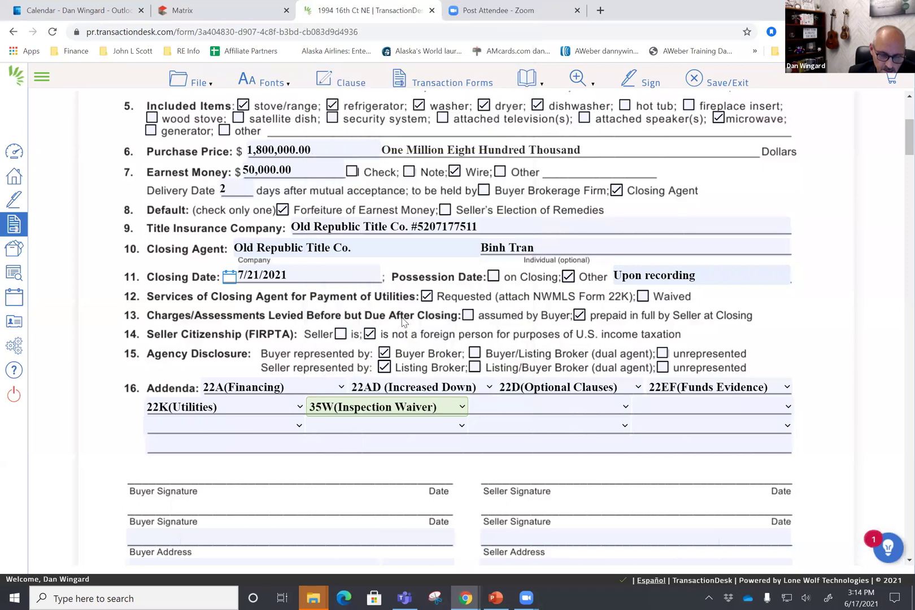
Add the 35E (Escalation) addendum as the third second-row addendum.
click(626, 407)
scroll(577, 259, down, 3)
scroll(568, 288, down, 3)
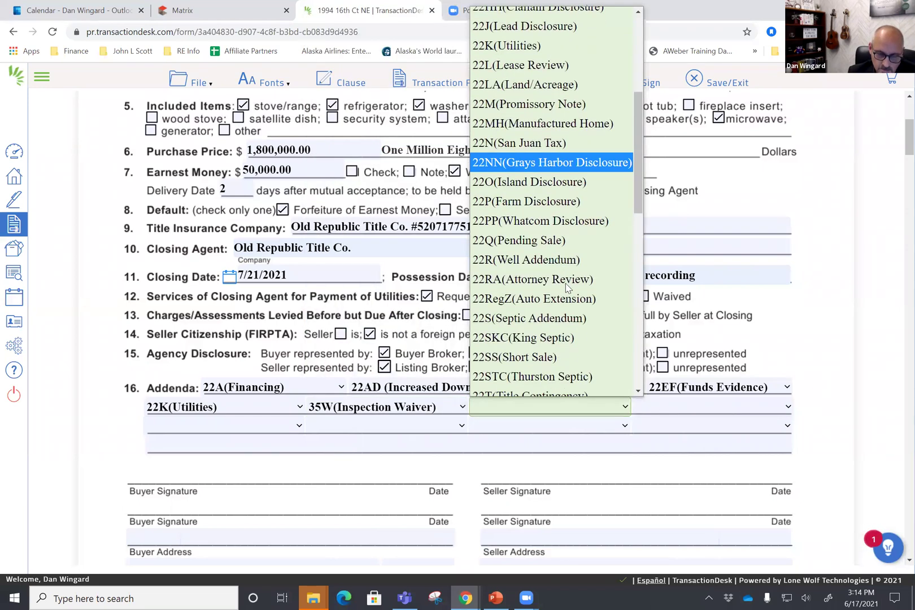
scroll(549, 299, down, 3)
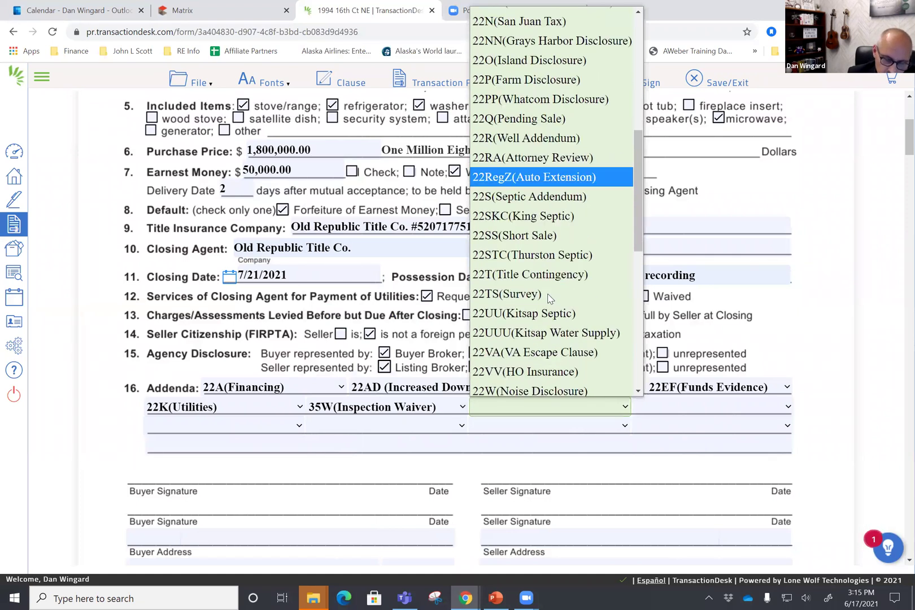
scroll(549, 299, down, 3)
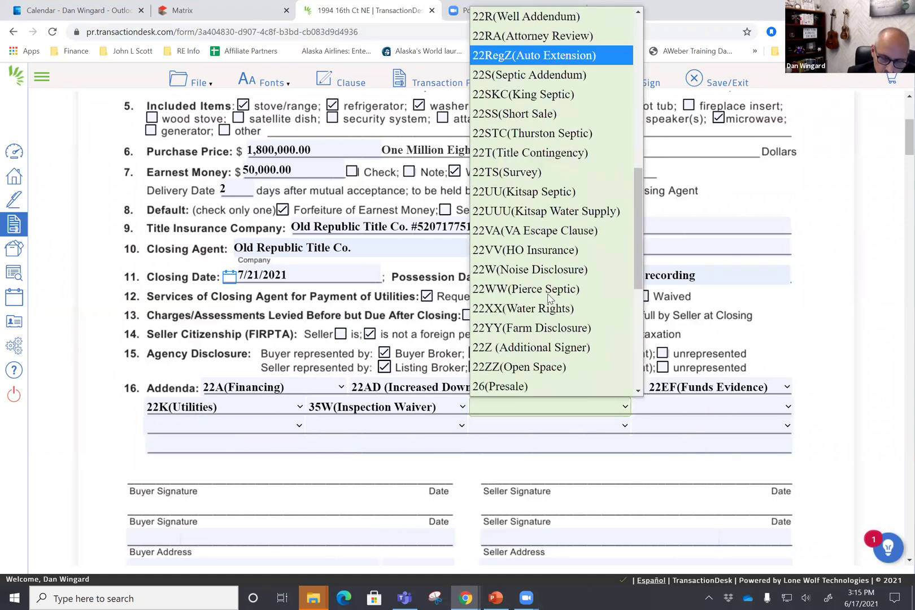
scroll(549, 299, down, 8)
scroll(551, 298, up, 2)
scroll(549, 298, up, 1)
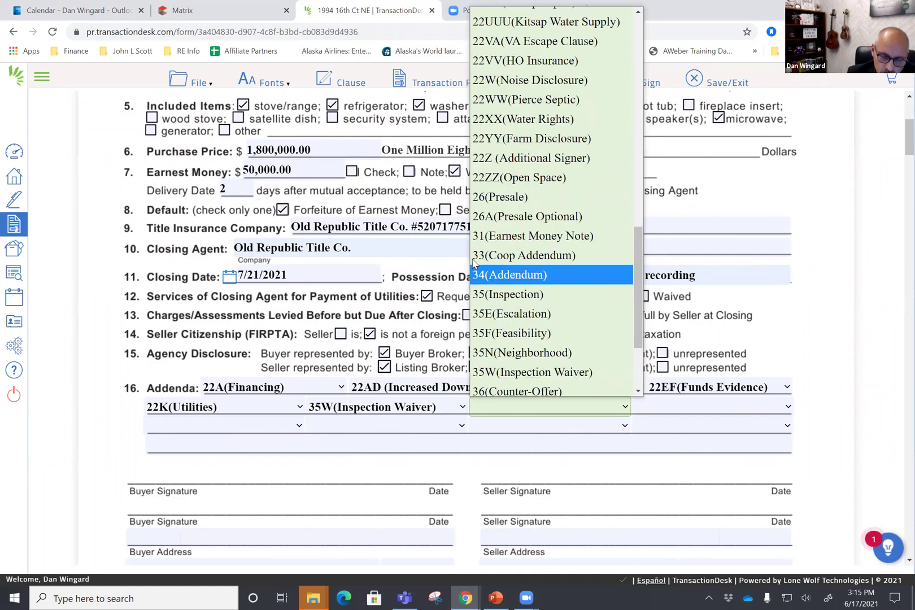
click(515, 320)
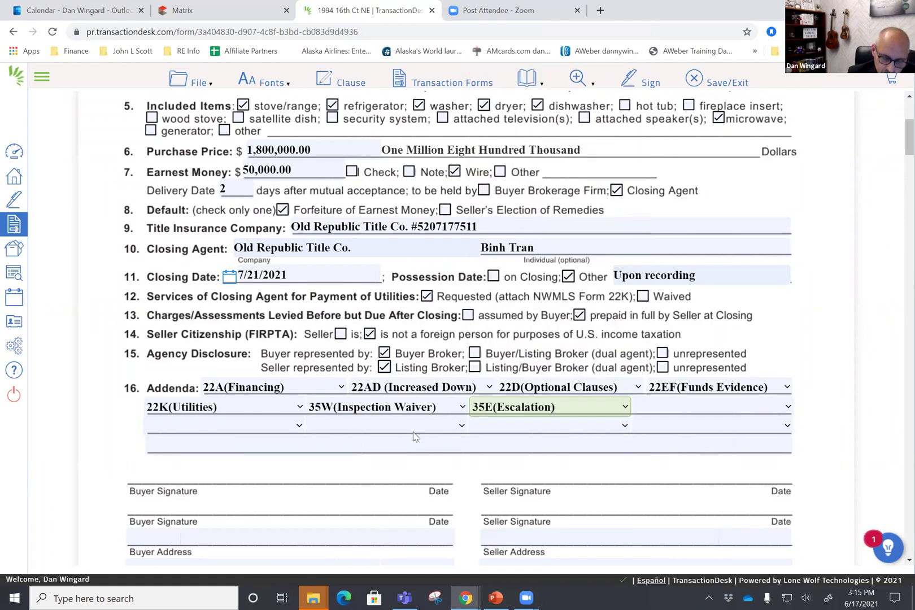
Leave the fourth second-row addendum slot empty, dismissing its choices.
click(787, 408)
scroll(716, 290, down, 5)
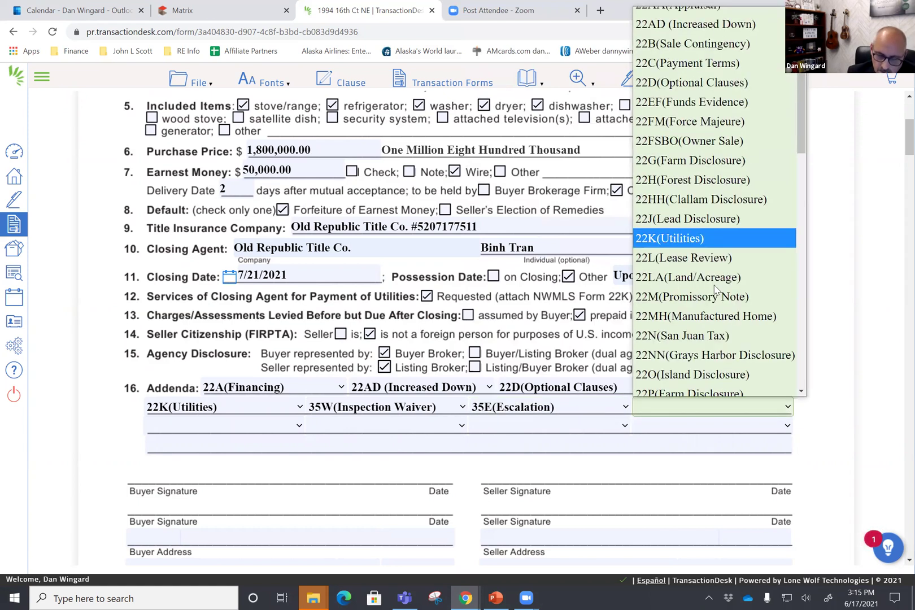
scroll(715, 289, down, 5)
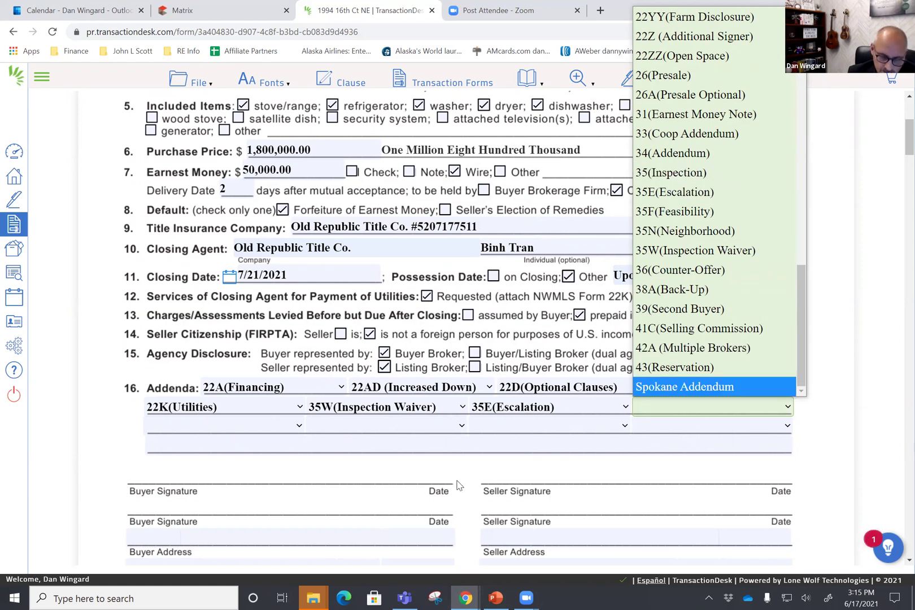
click(323, 446)
scroll(332, 508, down, 2)
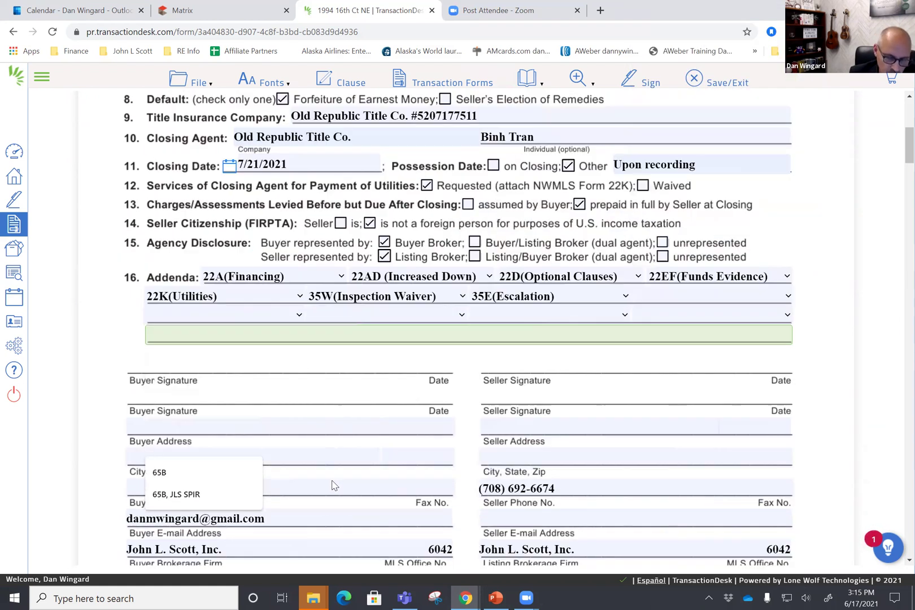
Scroll through the agreement to the general terms on page 2, then point at File > Save/Exit.
scroll(179, 353, down, 1)
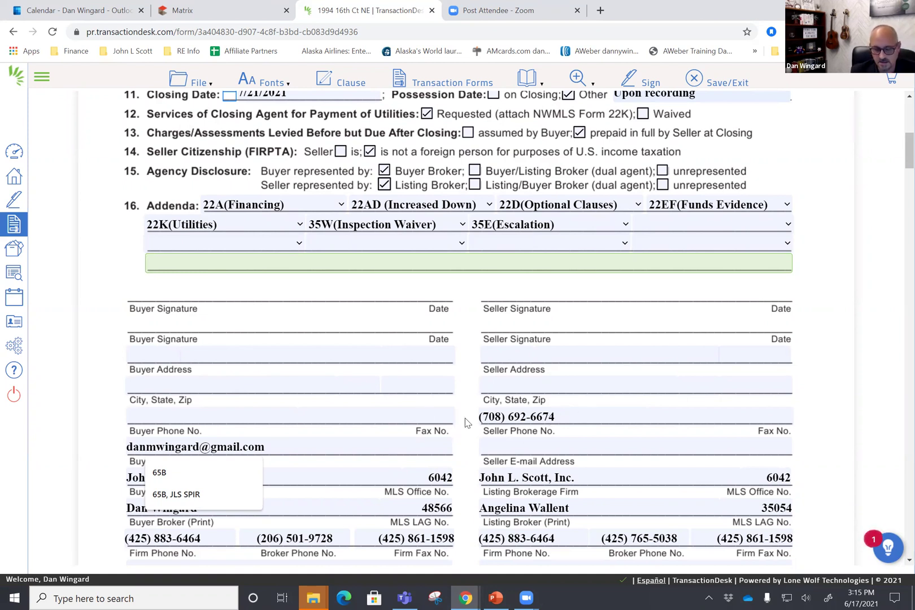
scroll(433, 415, down, 2)
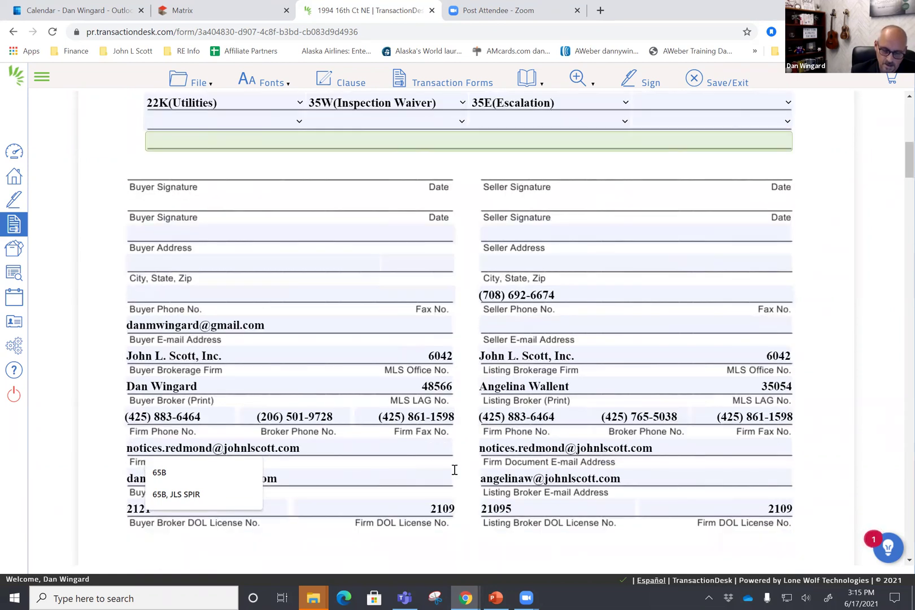
scroll(431, 453, down, 2)
scroll(395, 362, down, 3)
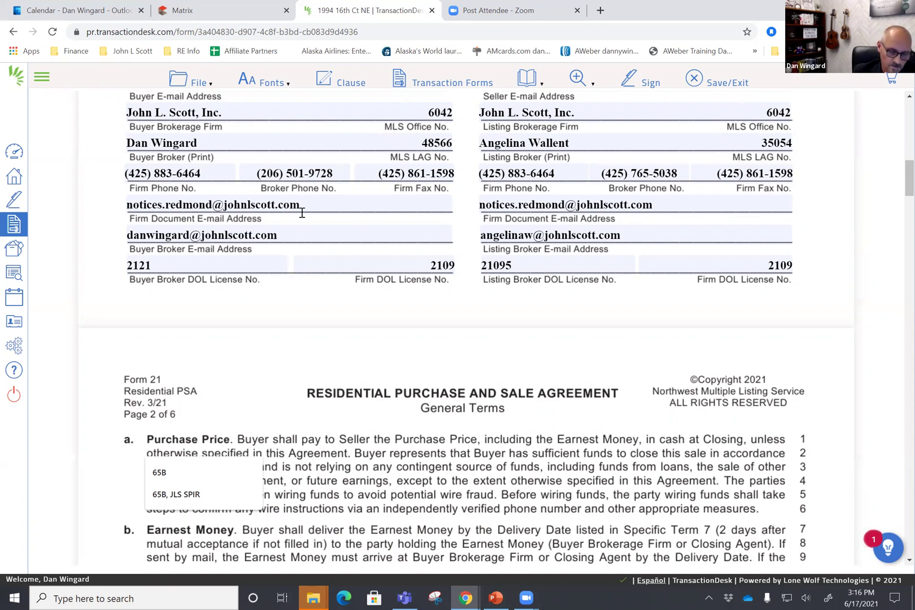
scroll(299, 395, down, 2)
scroll(331, 415, down, 15)
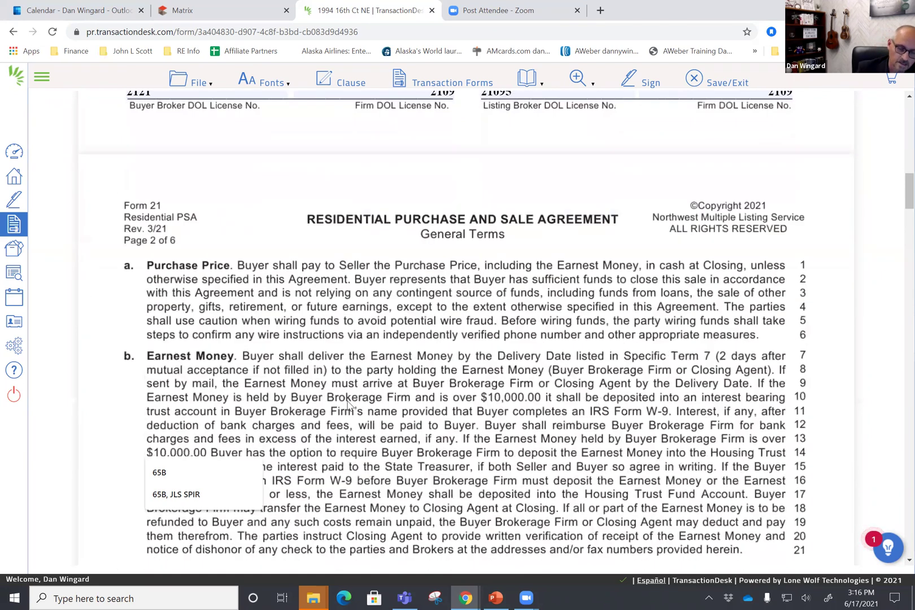
scroll(181, 79, up, 6)
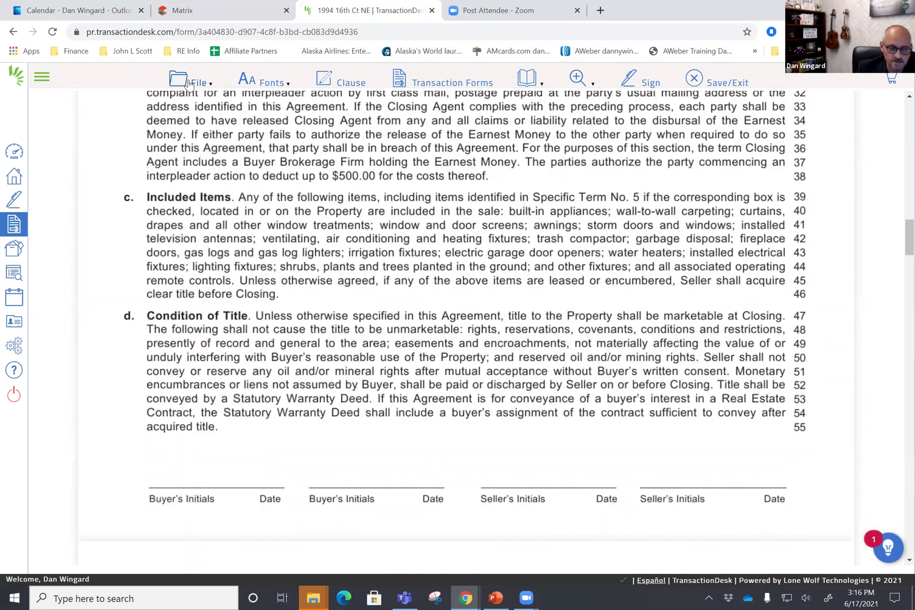
mouse_move(199, 80)
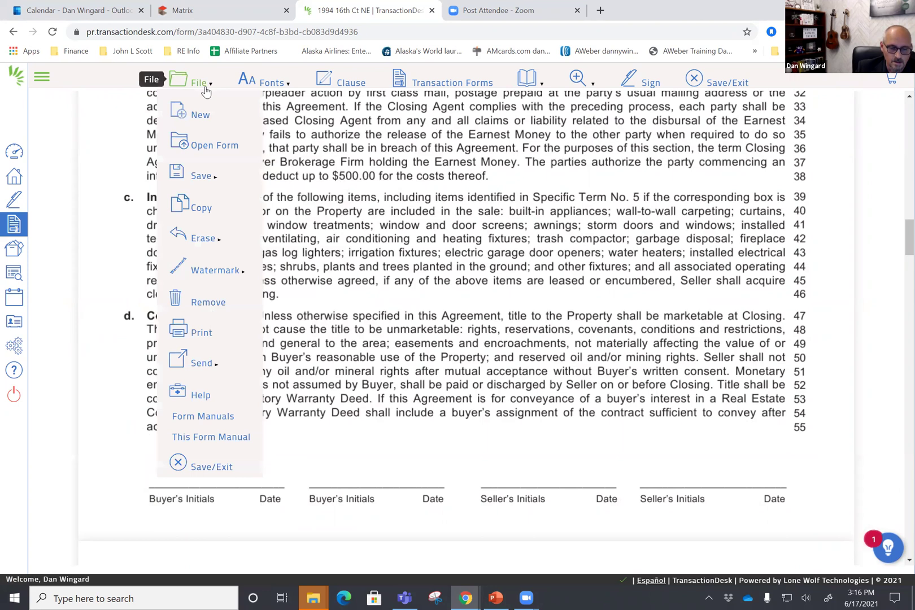
Save the purchase agreement and open Form 22A, the Financing Addendum.
click(205, 469)
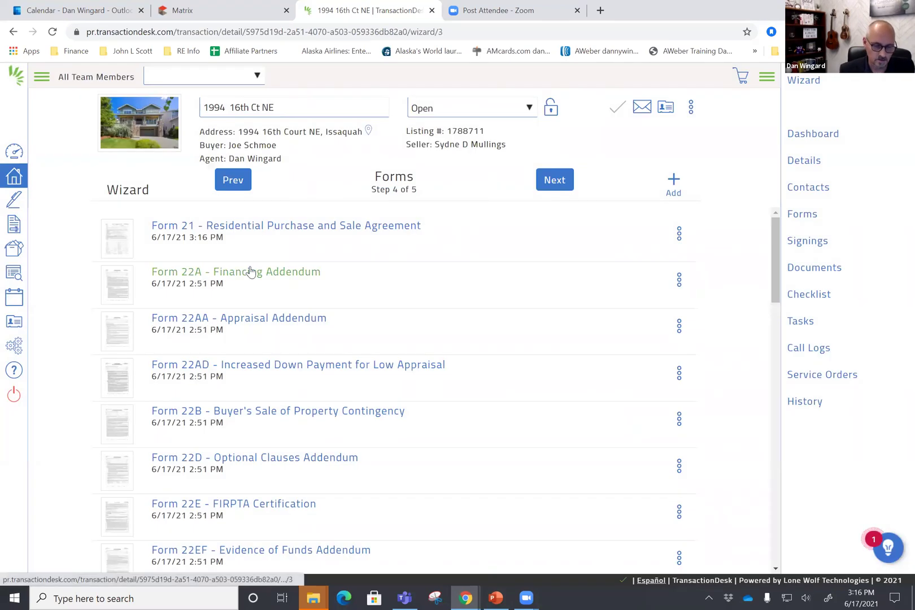
click(250, 271)
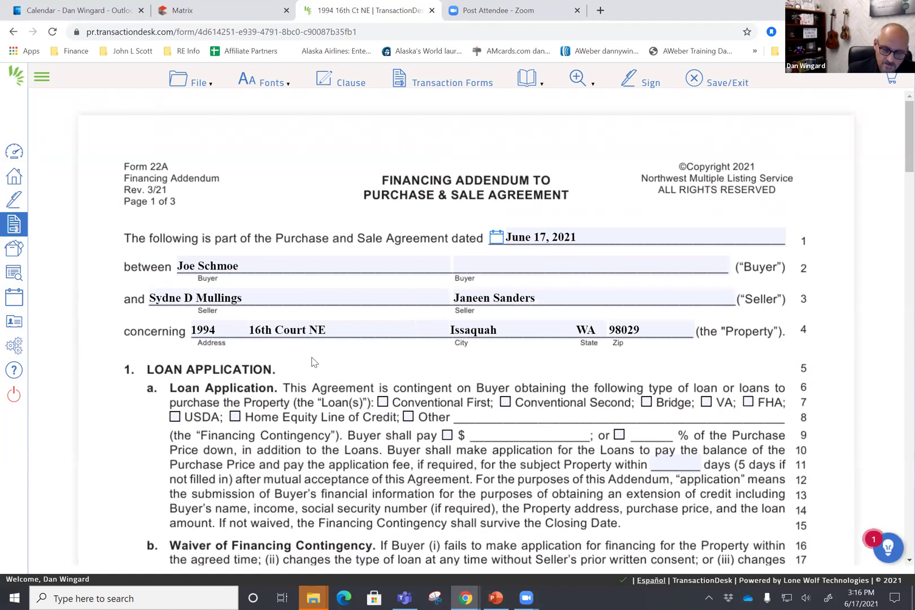
scroll(302, 364, down, 1)
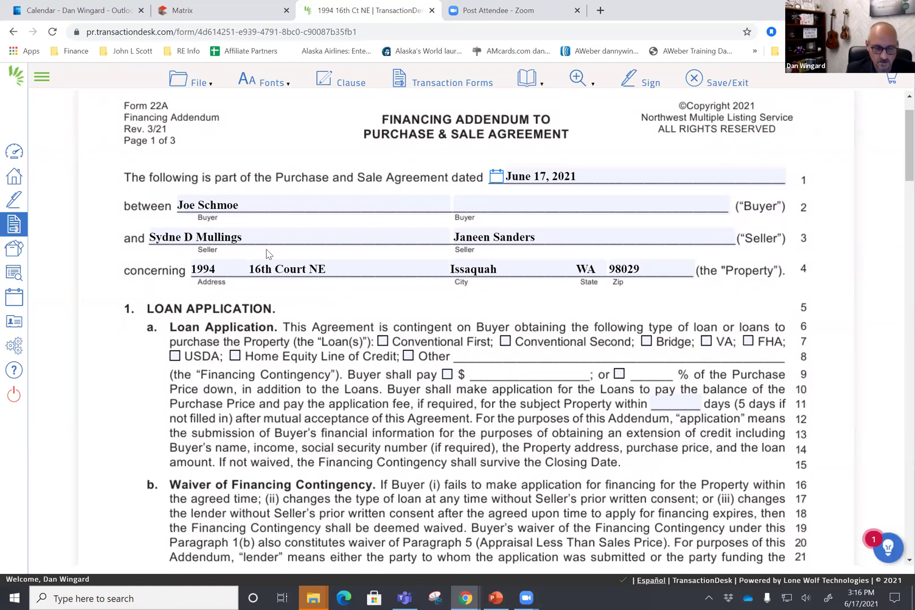
Set the loan type to Conventional First with a down payment of 20% of the purchase price.
click(382, 342)
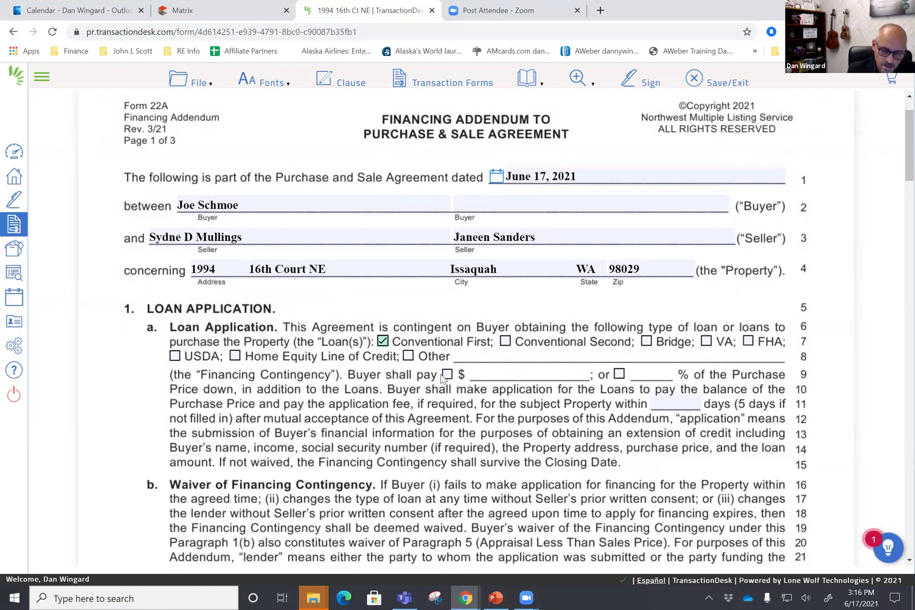
click(619, 374)
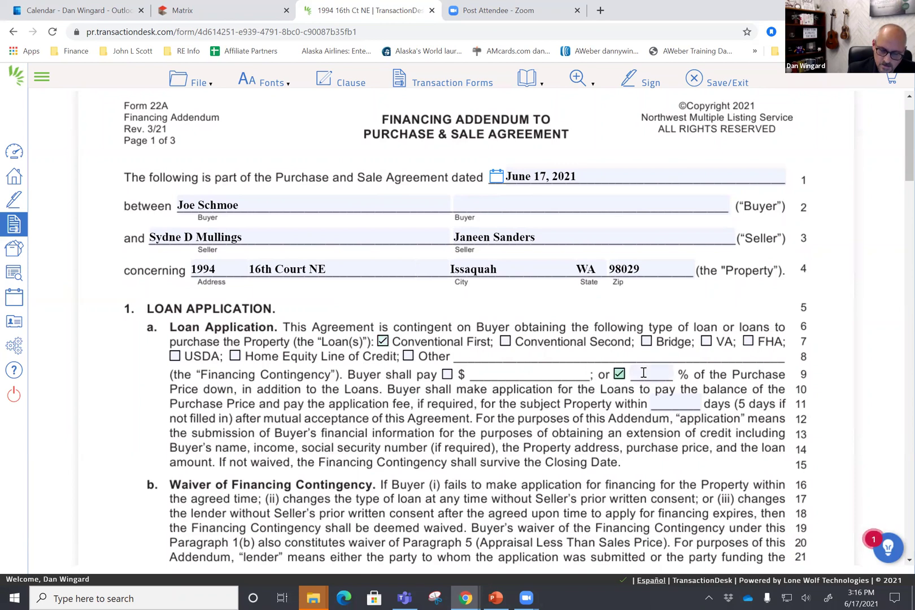
click(632, 375)
text(20)
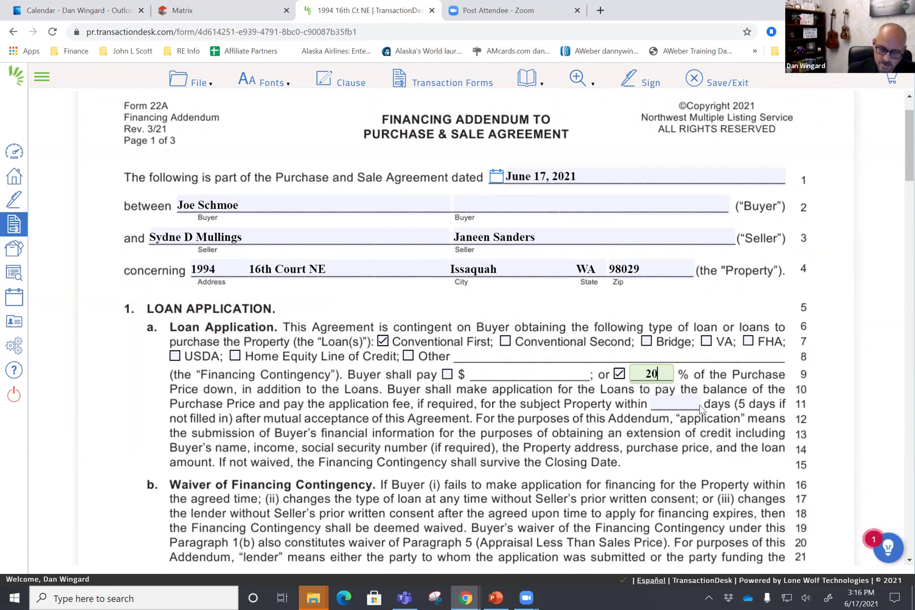
scroll(702, 313, down, 2)
scroll(702, 313, down, 2)
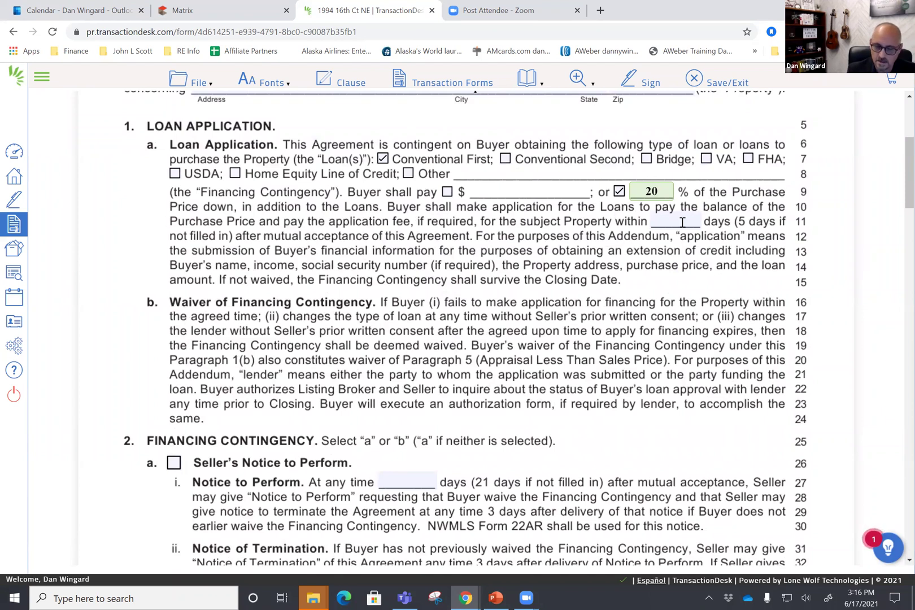
scroll(298, 300, down, 2)
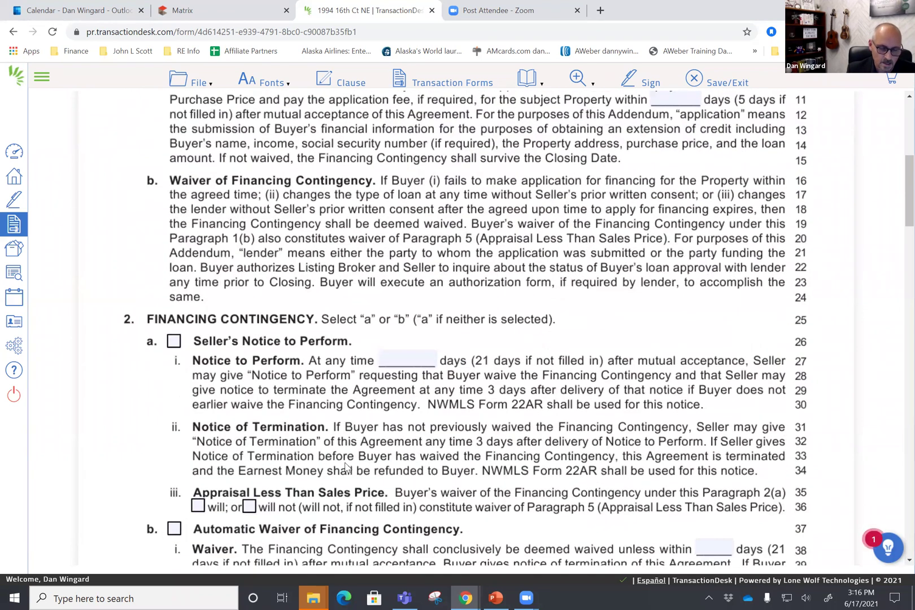
scroll(292, 425, down, 1)
Set the financing contingency to 2a, Seller's Notice to Perform, and review the rest of Form 22A.
click(174, 281)
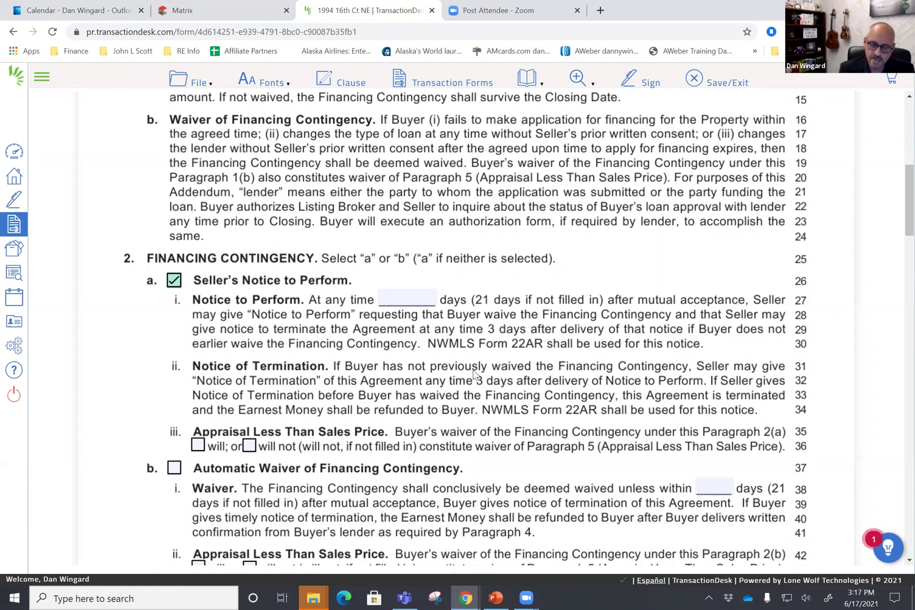
scroll(456, 380, down, 1)
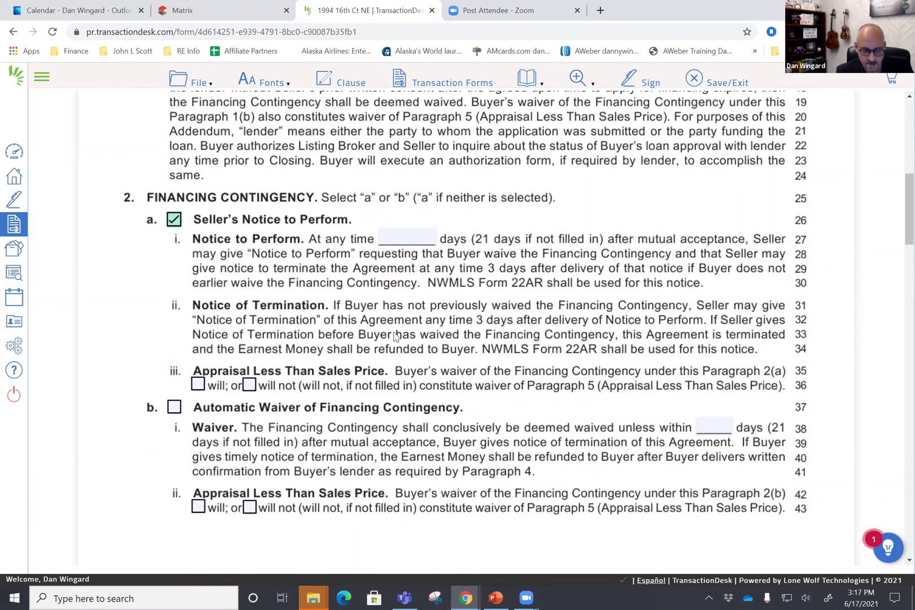
scroll(389, 338, down, 1)
scroll(388, 338, down, 1)
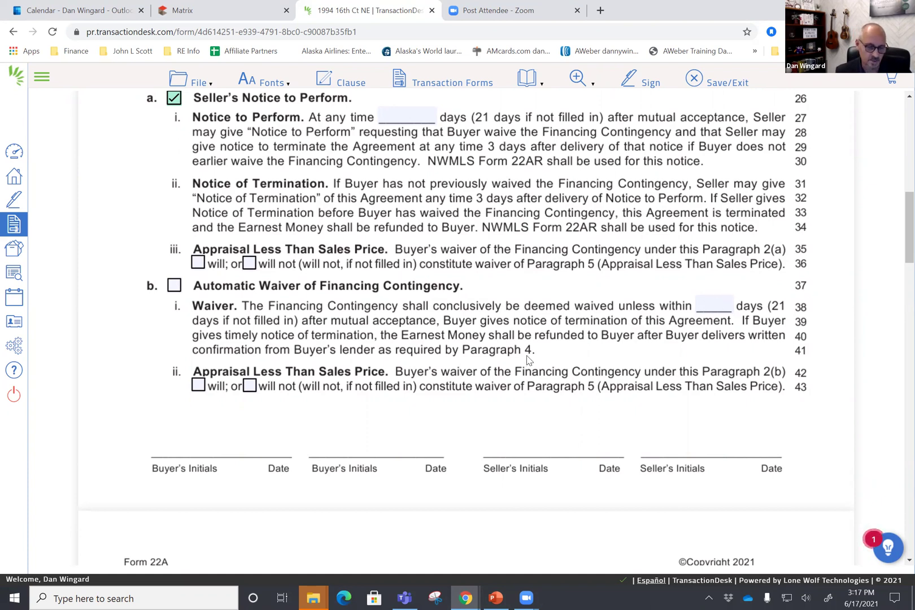
scroll(527, 360, down, 6)
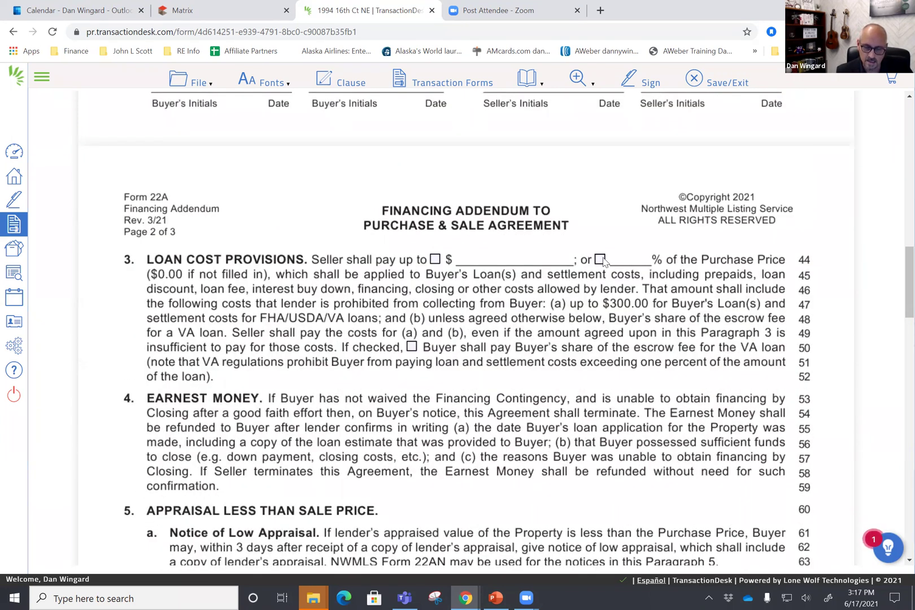
scroll(331, 314, down, 4)
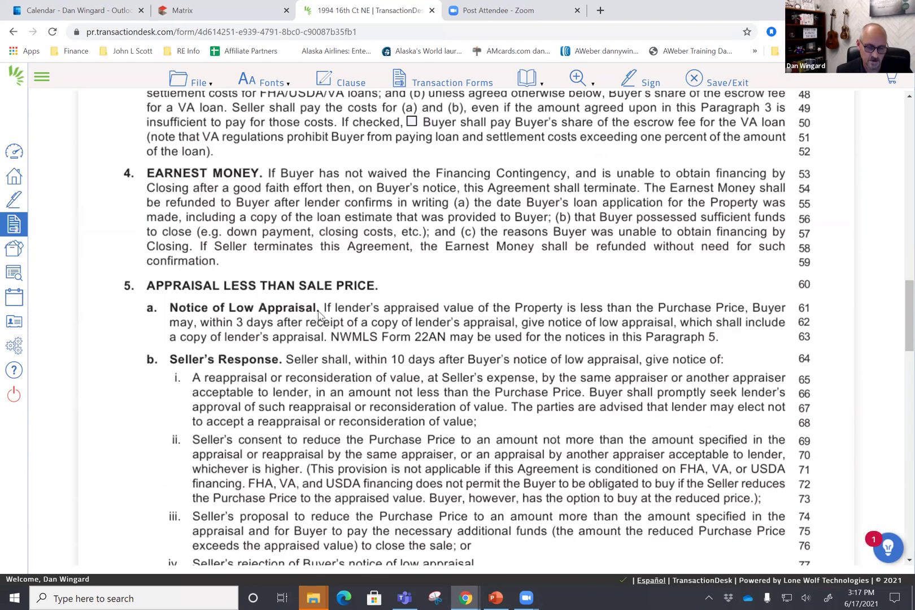
scroll(319, 314, down, 15)
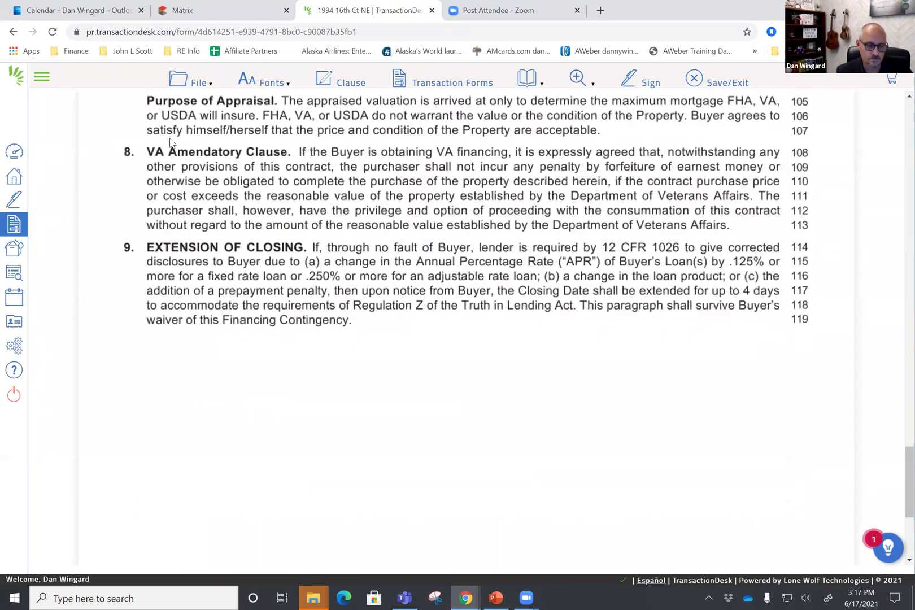
click(174, 80)
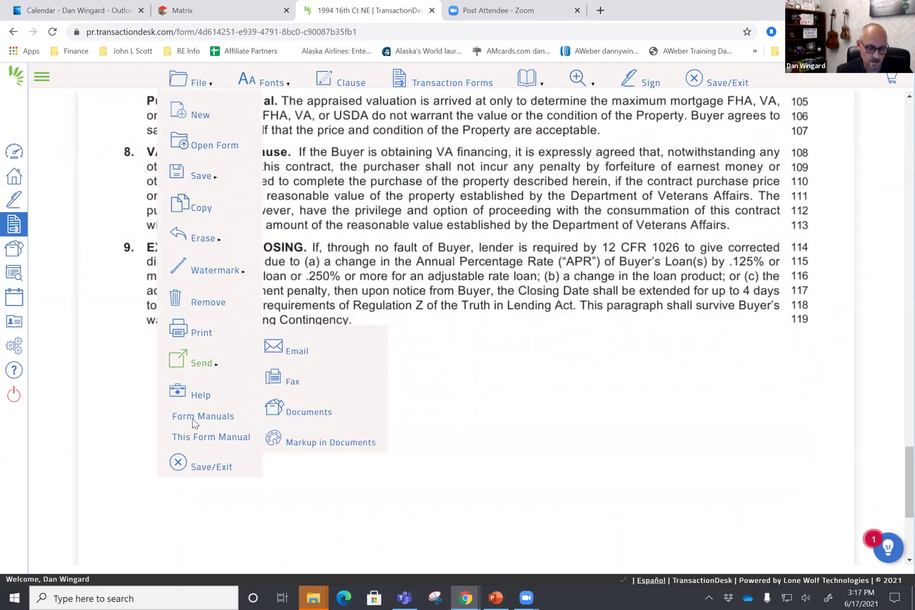
Save the Financing Addendum and open Form 22AD, the Increased Down Payment addendum.
click(202, 467)
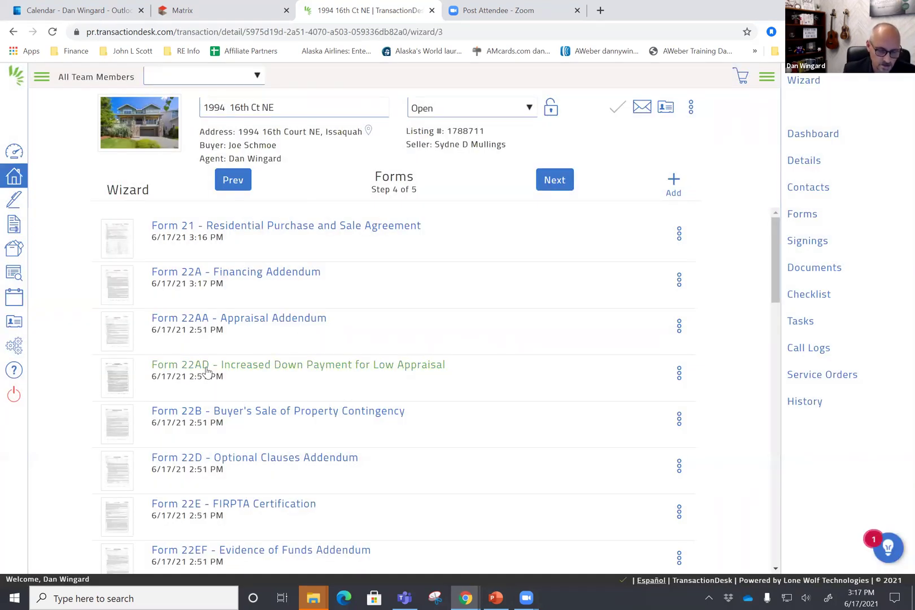
click(199, 367)
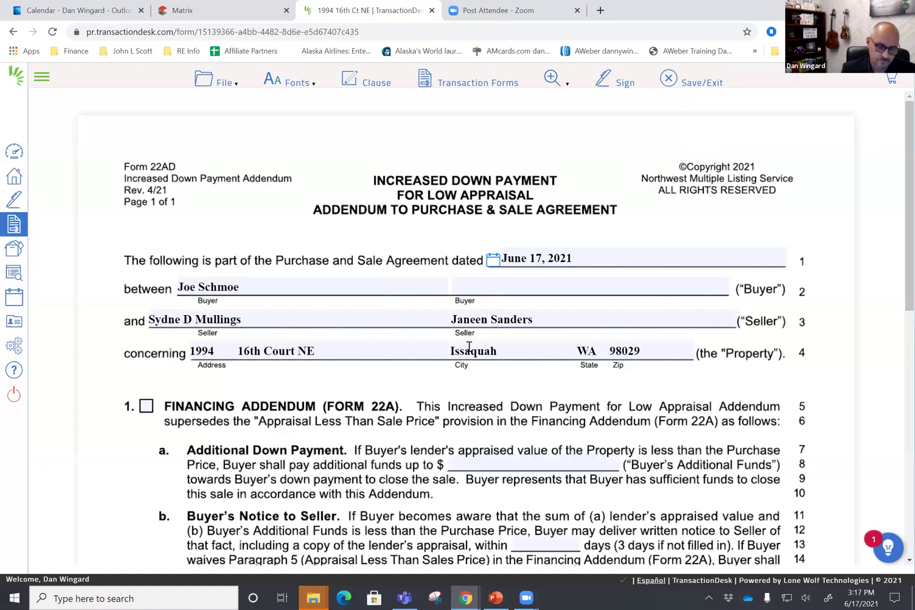
scroll(521, 427, down, 1)
Enter 300,000.00 as the buyer's additional funds amount.
click(486, 401)
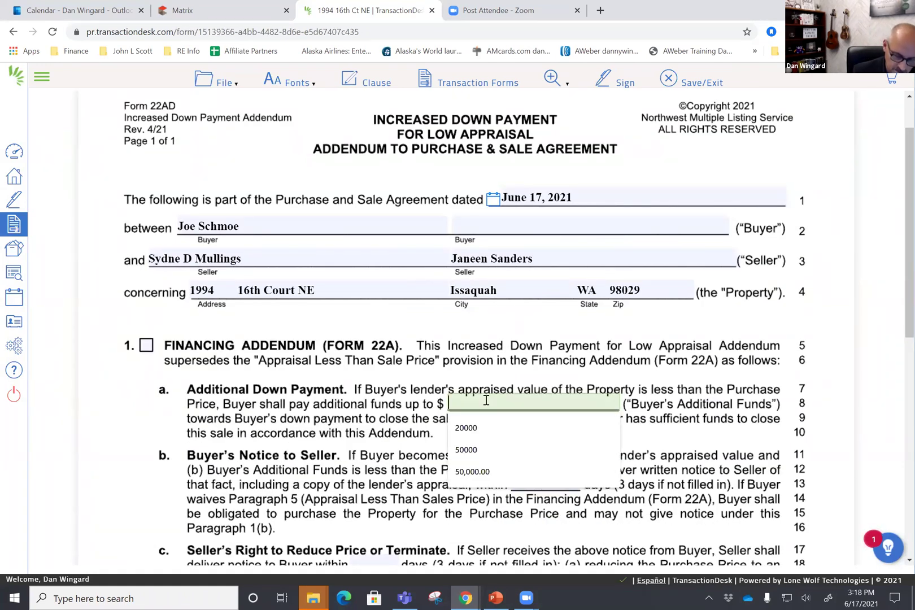
text(200000)
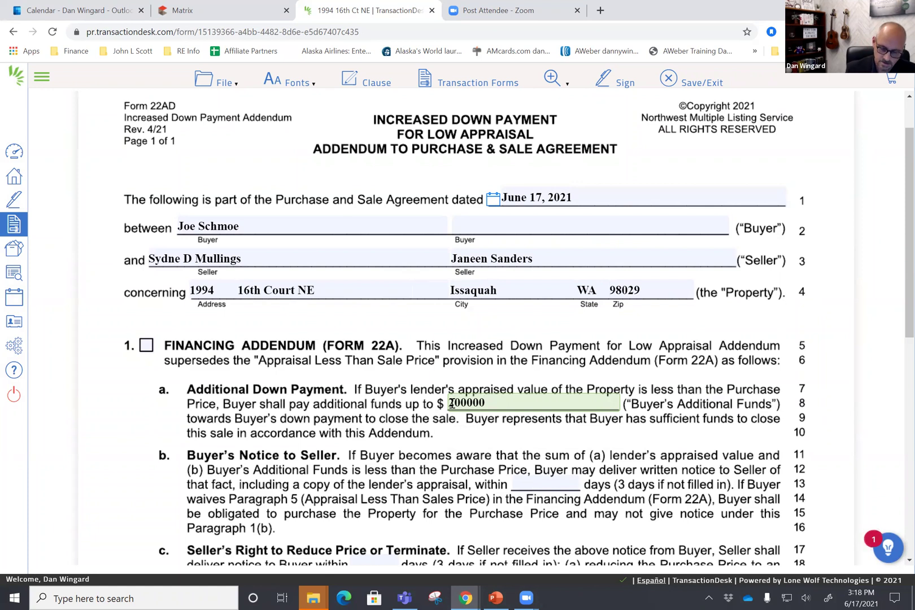
text(3)
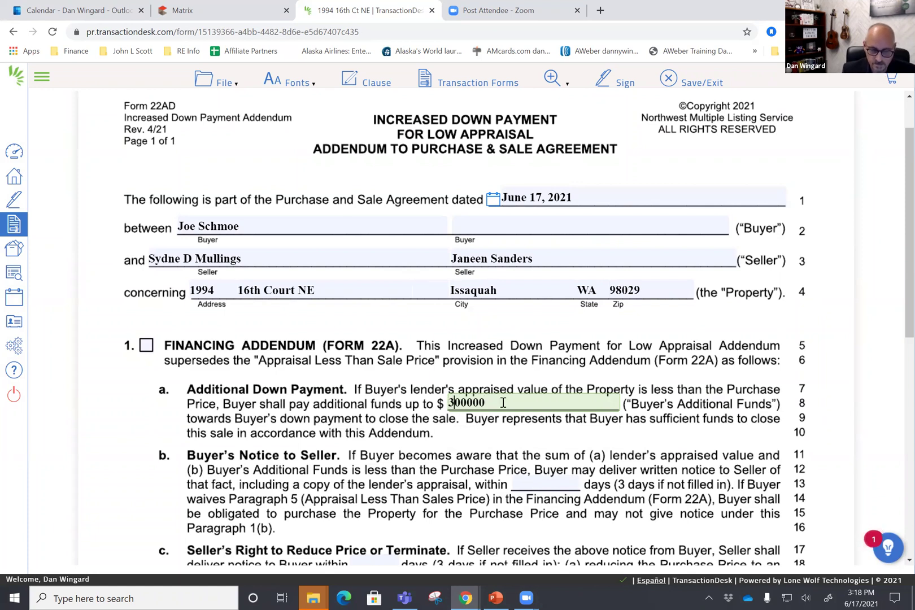
text(0)
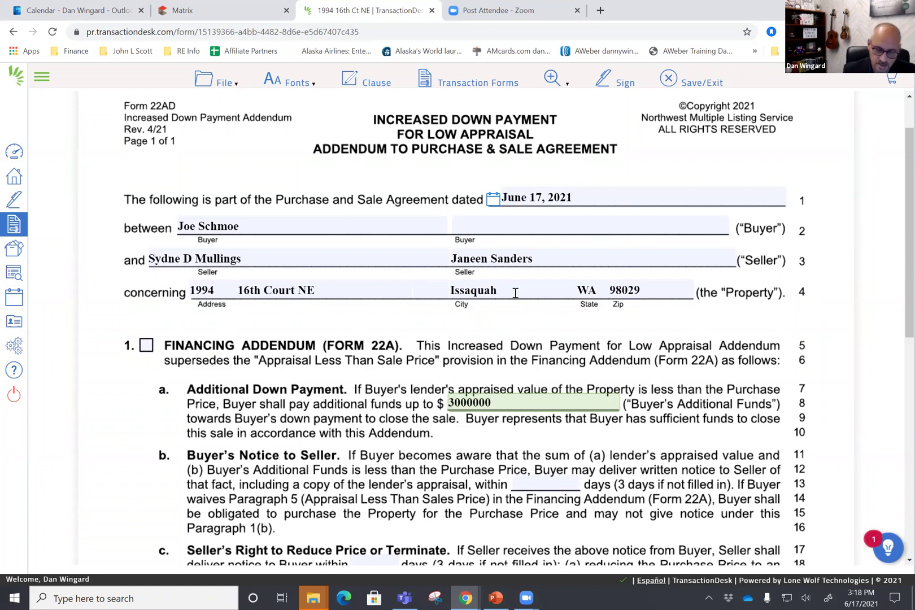
key(BackSpace)
click(455, 464)
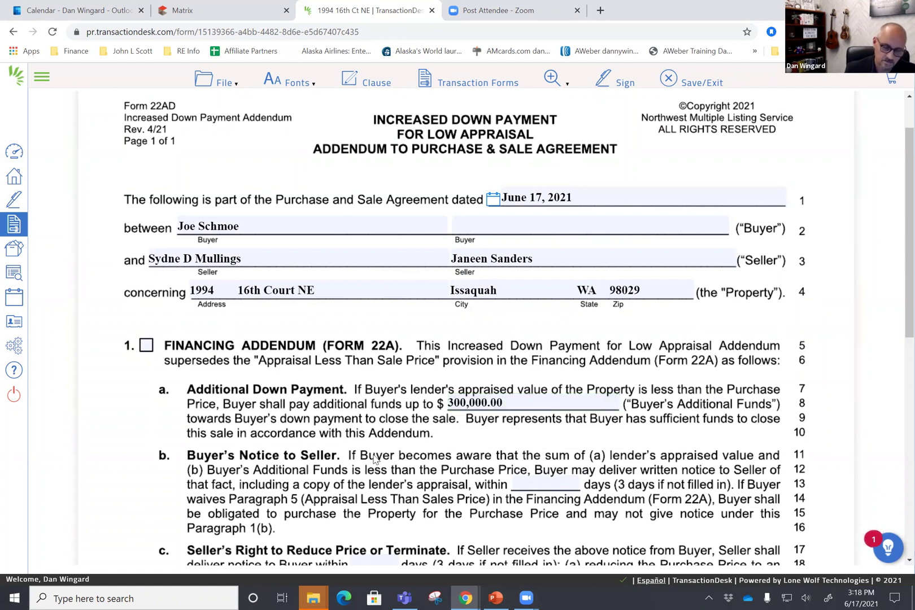
Review the rest of Form 22AD and bring up the File menu to save it.
scroll(373, 459, down, 2)
scroll(381, 437, down, 2)
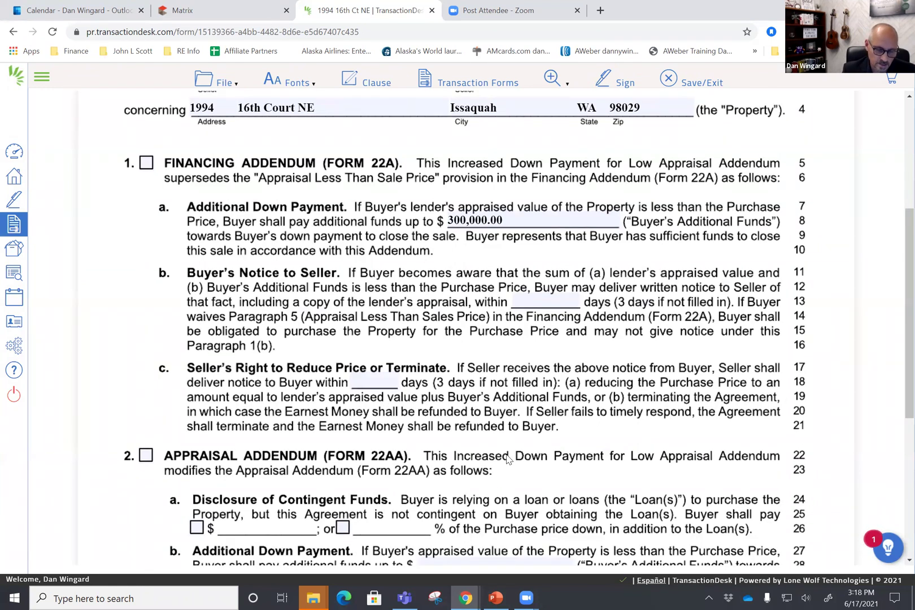
scroll(545, 446, down, 1)
scroll(553, 434, down, 1)
scroll(290, 282, up, 2)
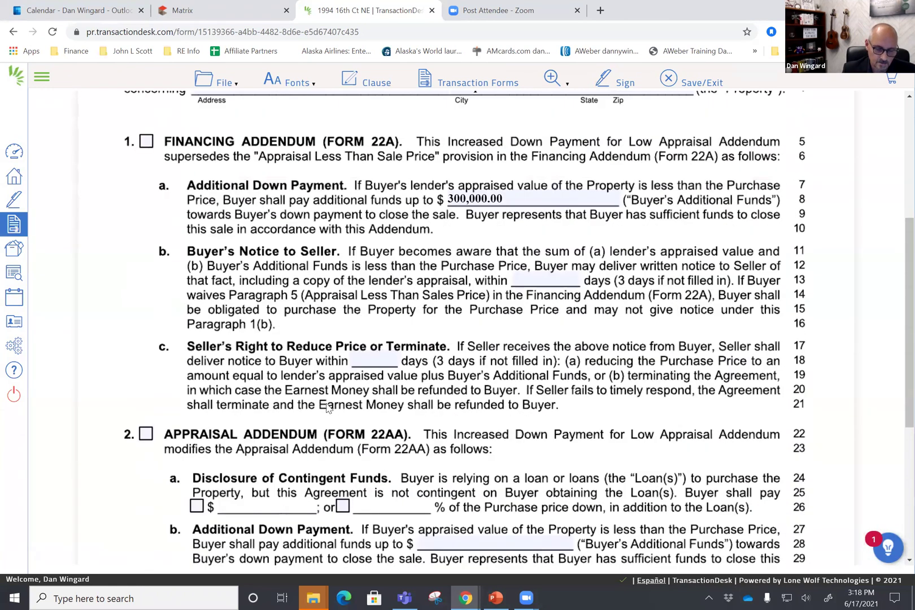
scroll(404, 414, down, 1)
scroll(382, 376, up, 3)
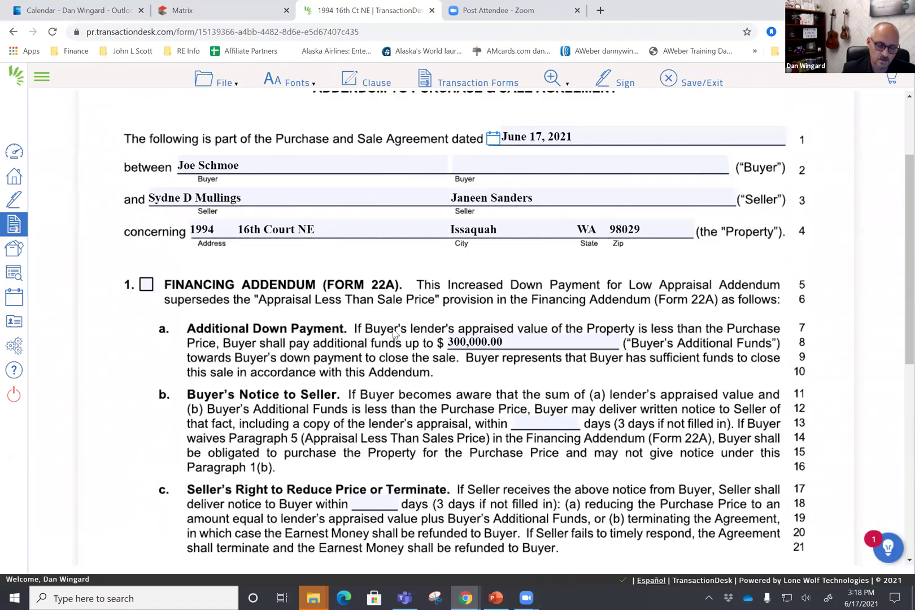
scroll(382, 369, down, 3)
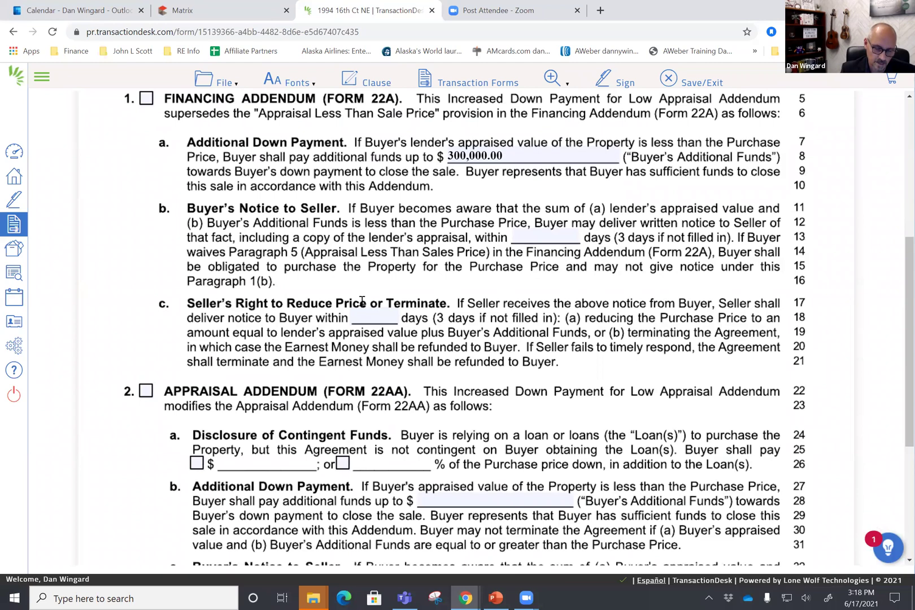
scroll(360, 295, down, 4)
scroll(348, 301, up, 2)
scroll(349, 301, up, 7)
click(219, 82)
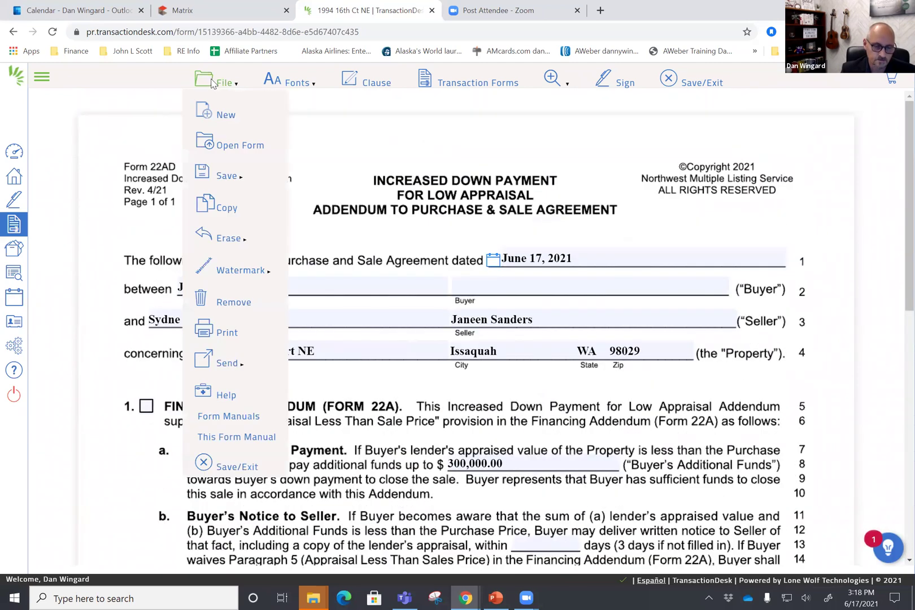
Save Form 22AD and open the Form 22D Optional Clauses Addendum.
click(227, 465)
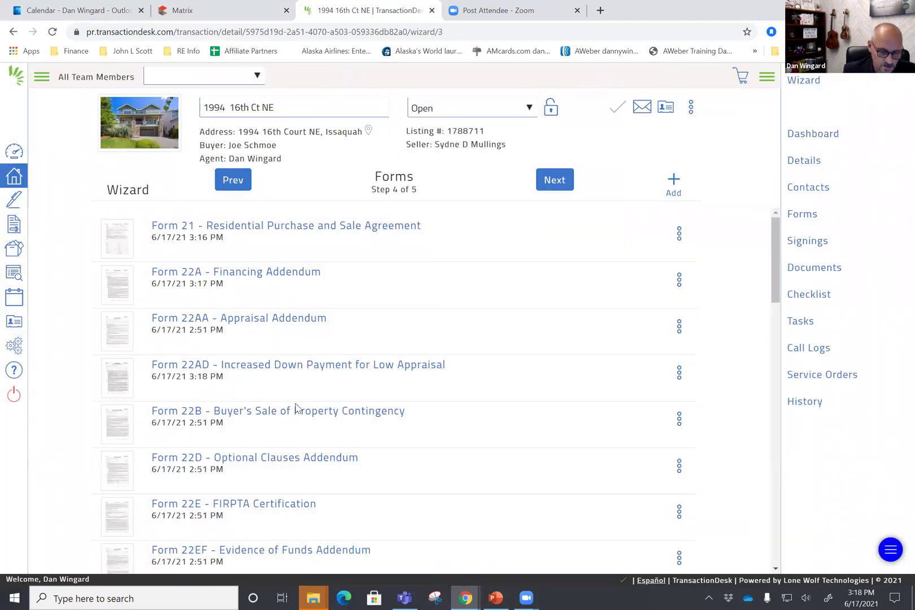
scroll(295, 406, down, 2)
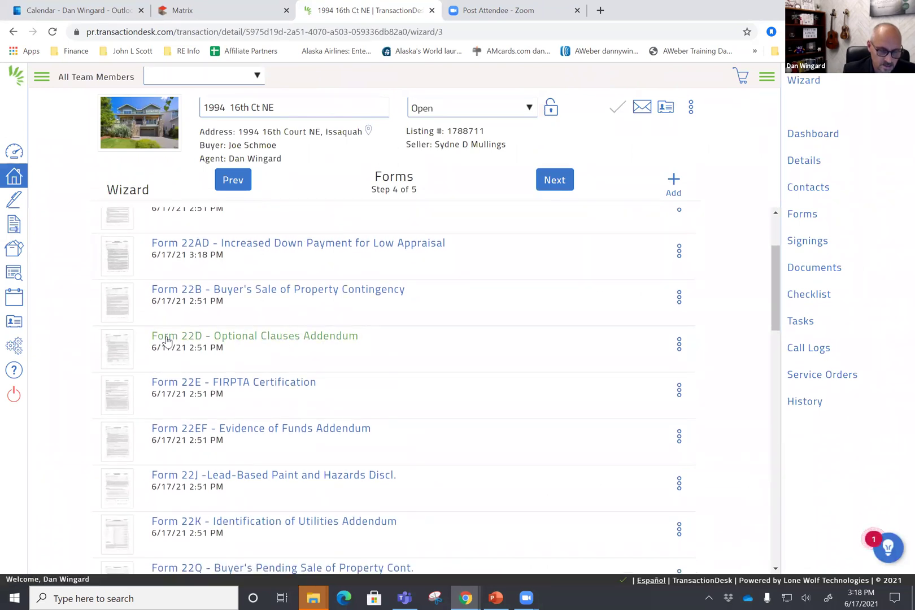
click(174, 338)
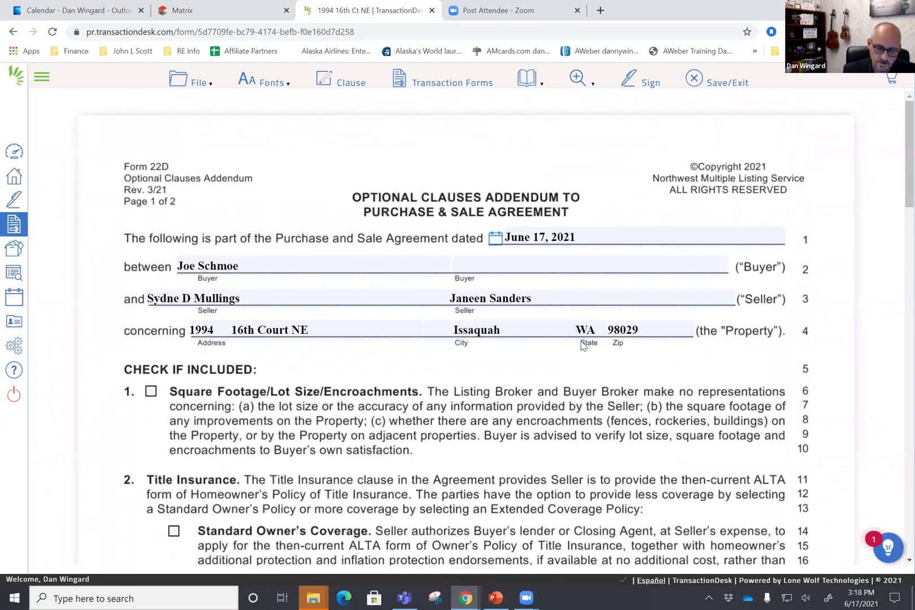
Include clauses 1, 3 and 4: Square Footage/Lot Size/Encroachments, Seller Cleaning and Personal Property.
scroll(372, 316, down, 3)
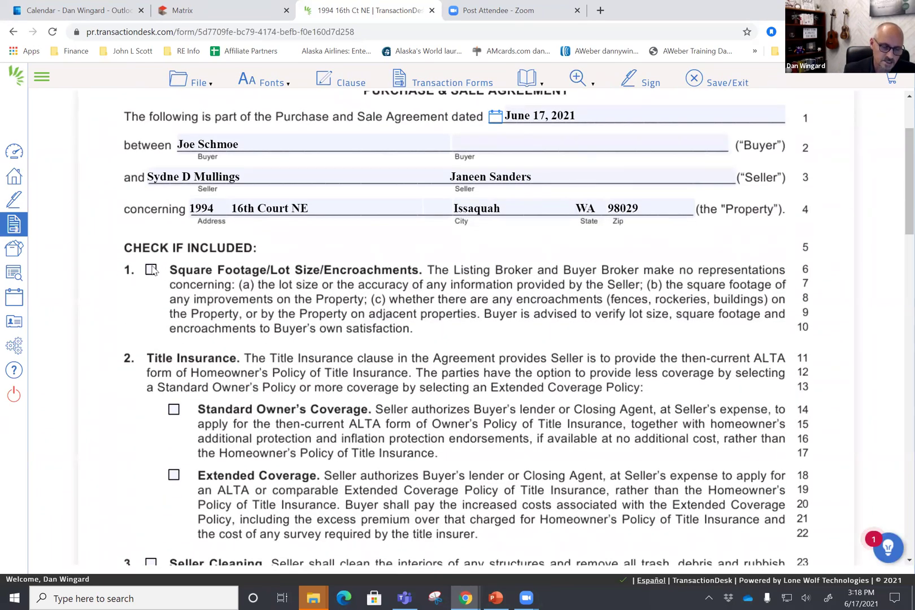
click(151, 270)
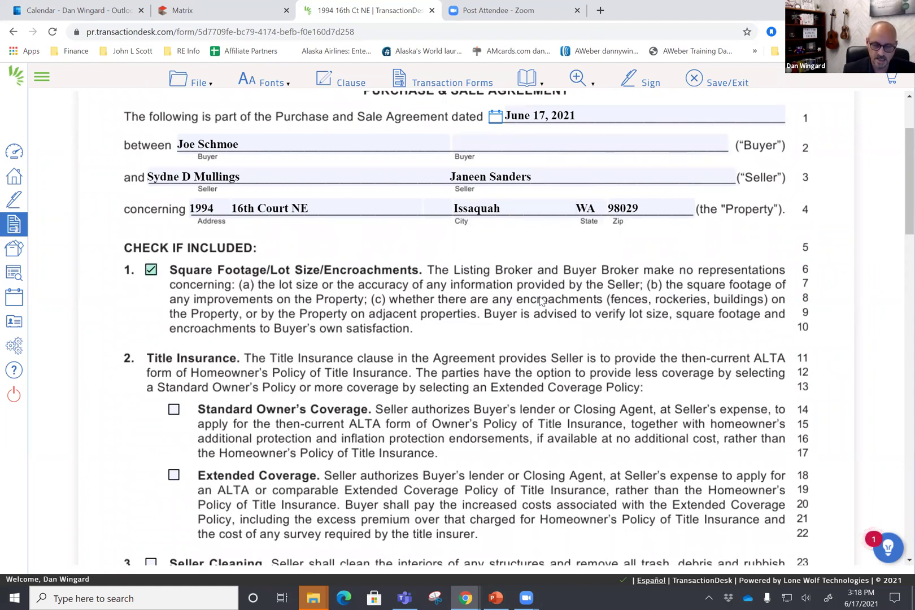
scroll(535, 311, down, 5)
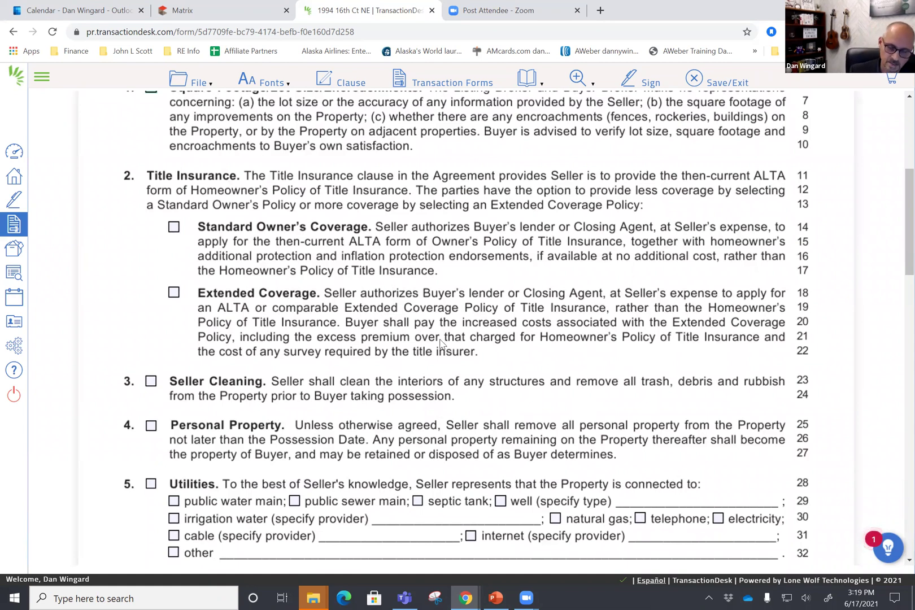
scroll(196, 310, down, 1)
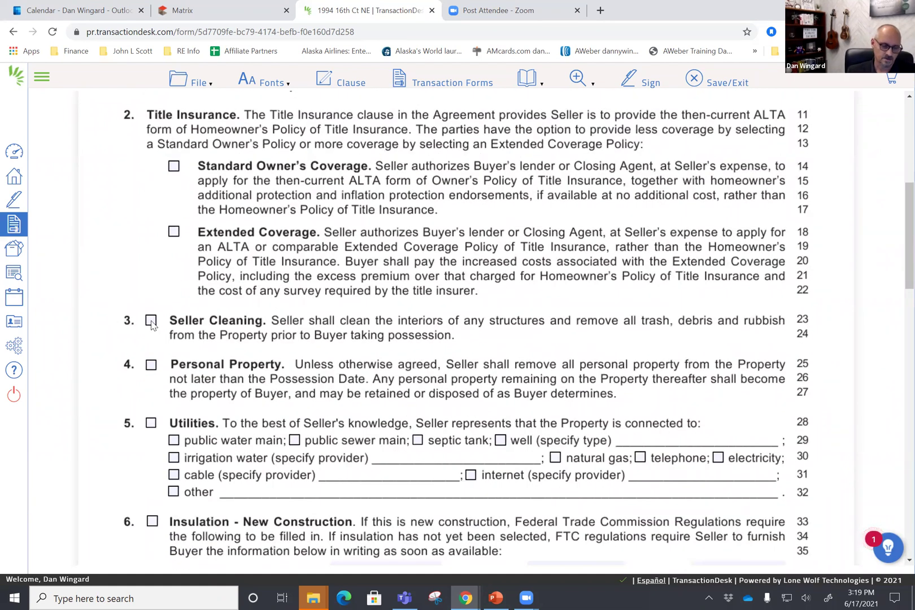
click(151, 320)
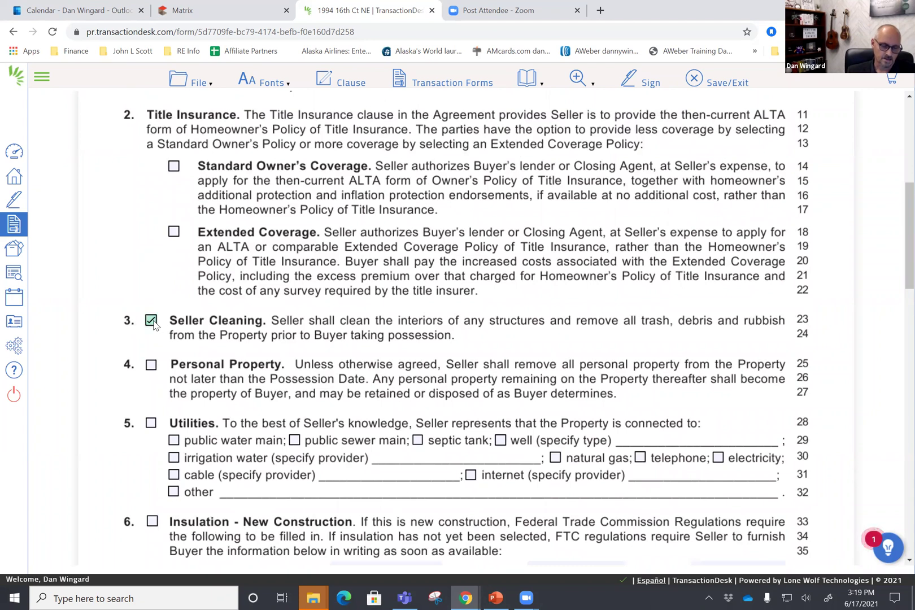
click(151, 365)
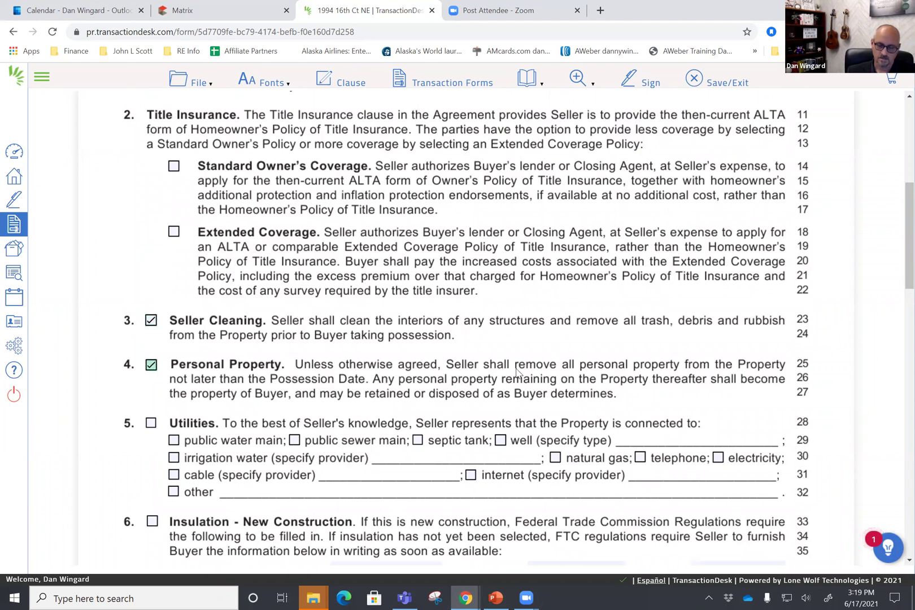
scroll(516, 369, down, 2)
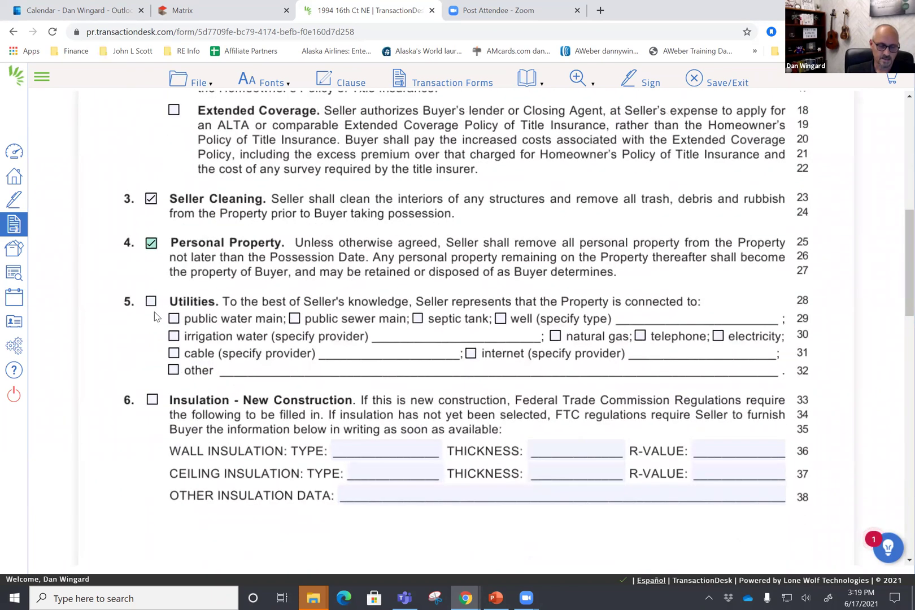
Tick clause 5 Utilities with water main, sewer main, natural gas, electricity, cable and internet marked.
click(152, 304)
click(174, 320)
click(294, 319)
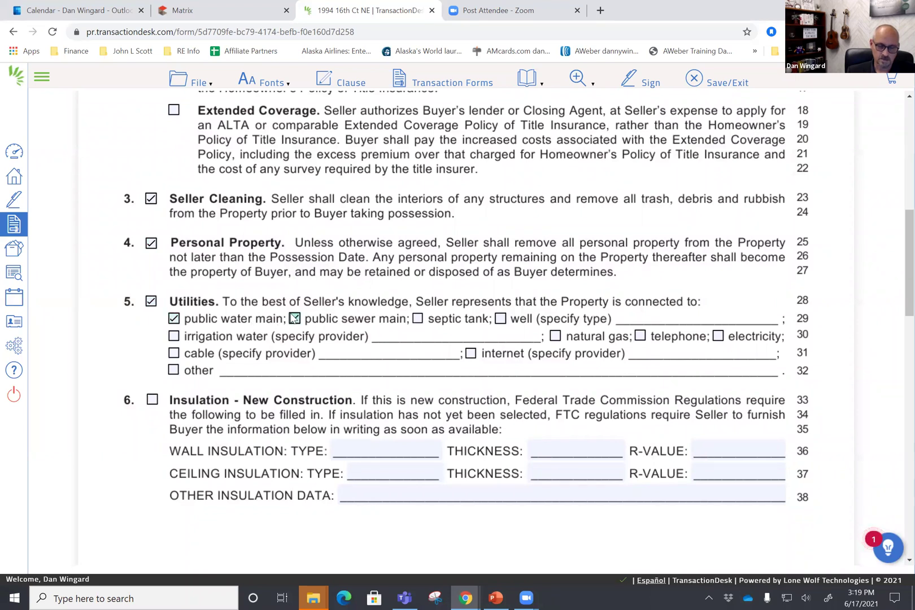
click(556, 337)
click(718, 337)
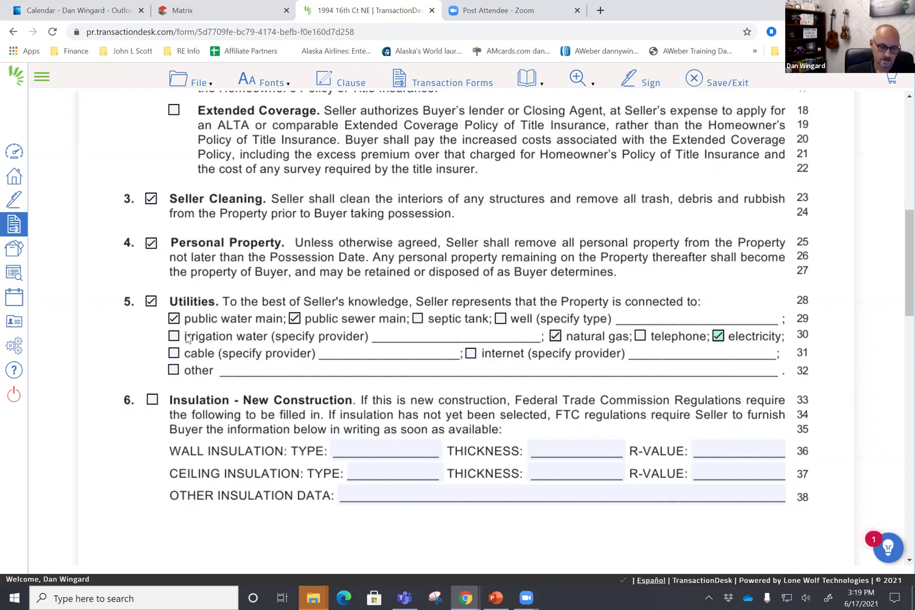
click(174, 353)
click(471, 354)
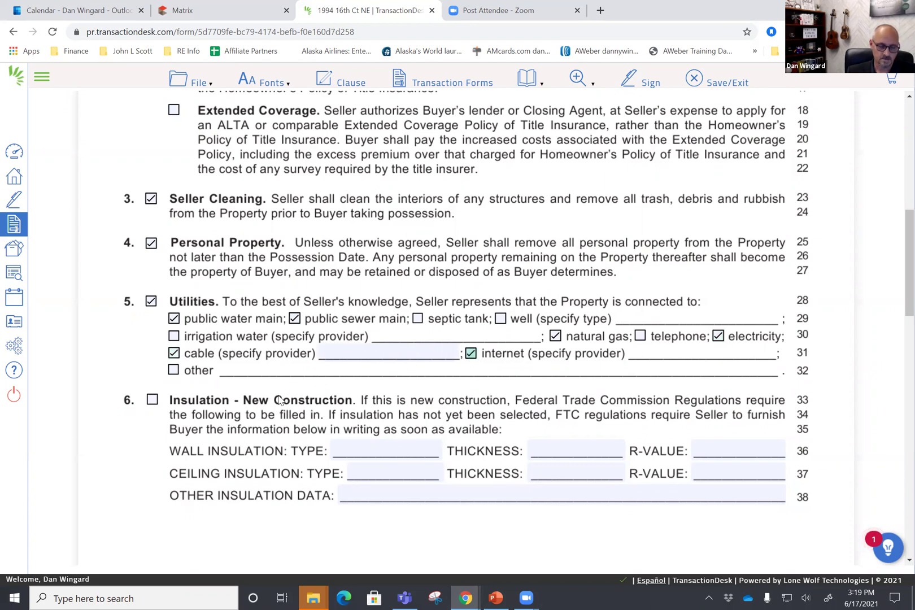
scroll(174, 269, down, 2)
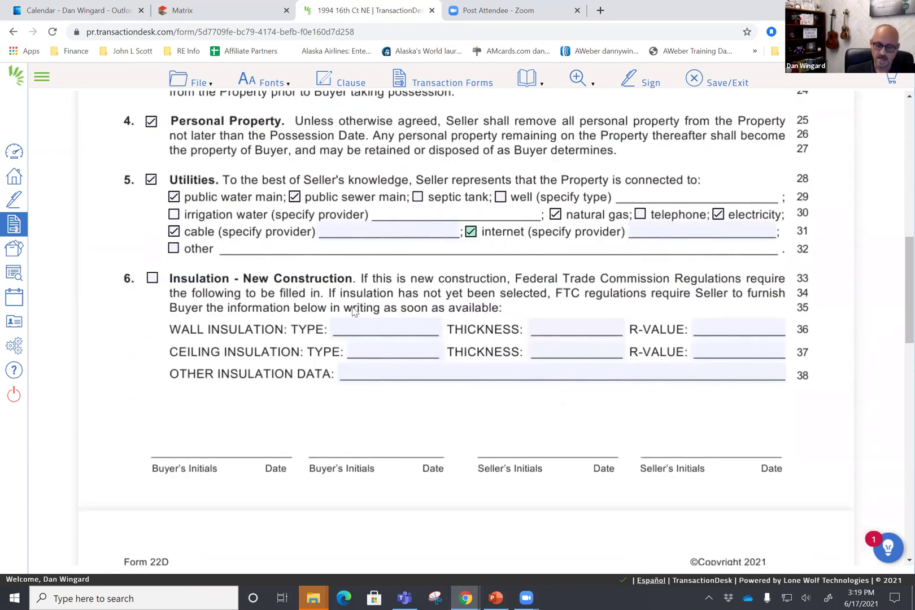
scroll(327, 307, down, 6)
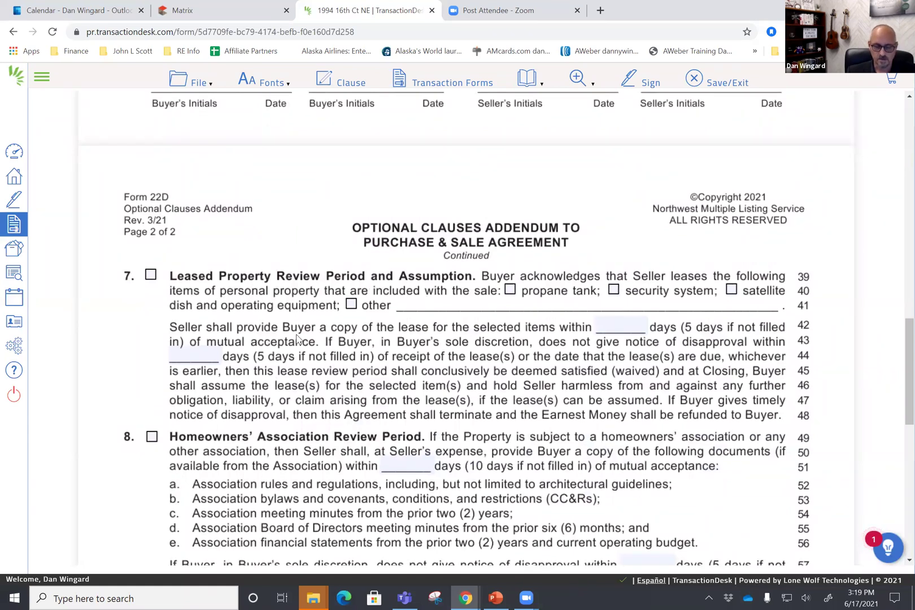
scroll(298, 337, down, 3)
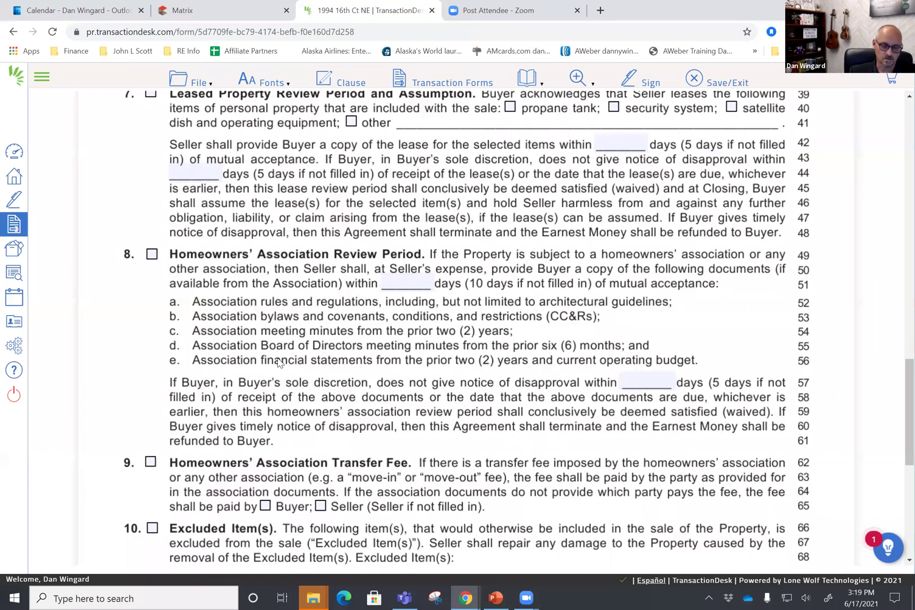
scroll(278, 362, down, 2)
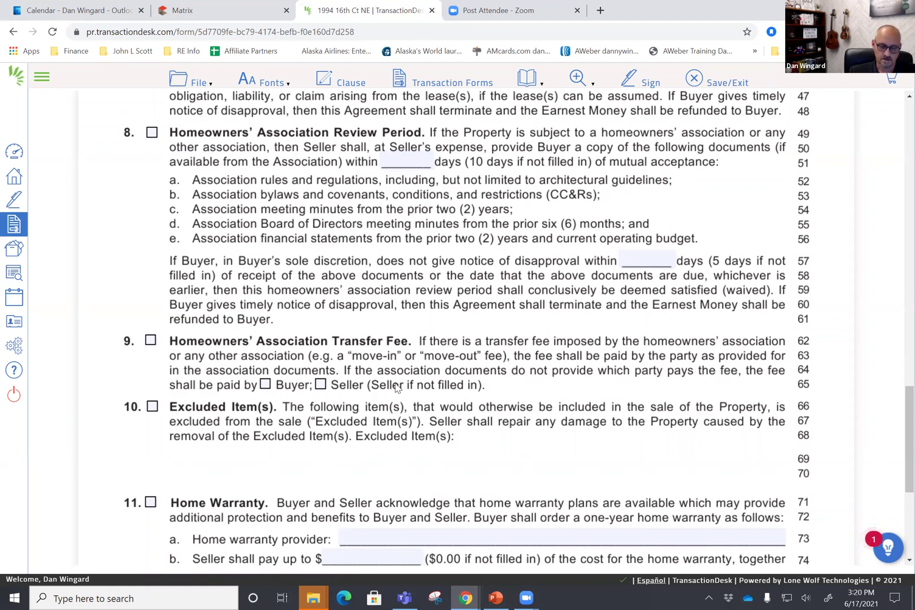
scroll(207, 373, down, 2)
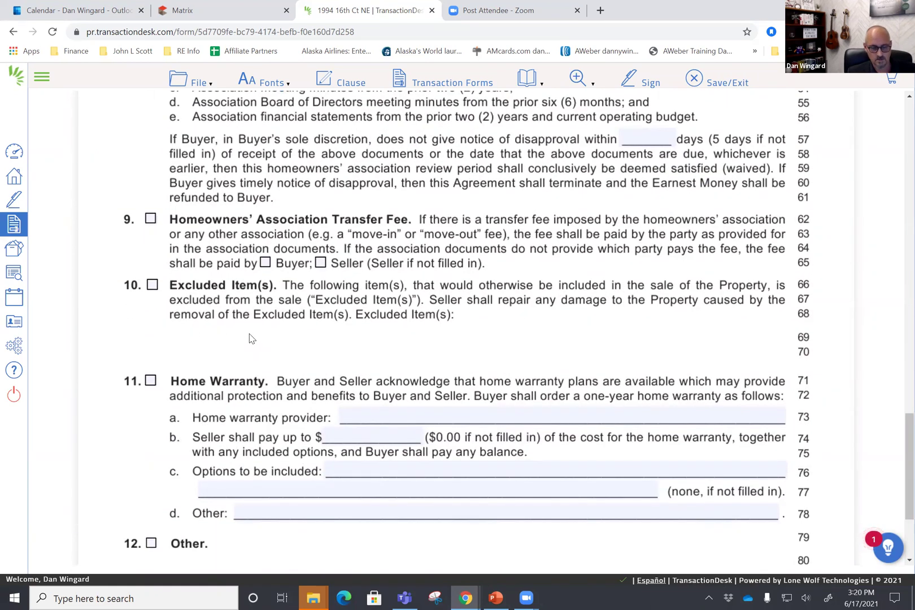
scroll(239, 333, down, 2)
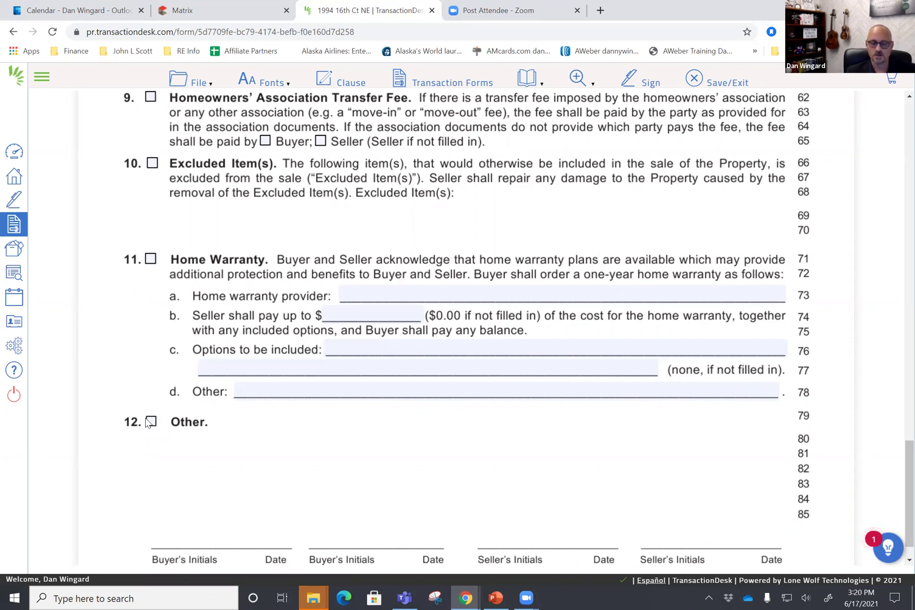
Save and exit Form 22D, then open Form 22EF Evidence of Funds from the forms list.
click(199, 83)
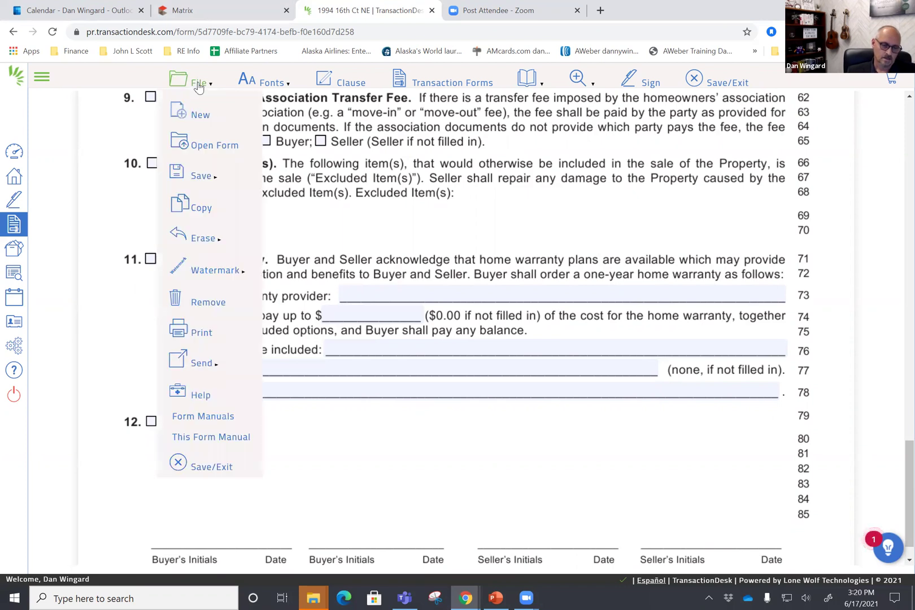
click(216, 468)
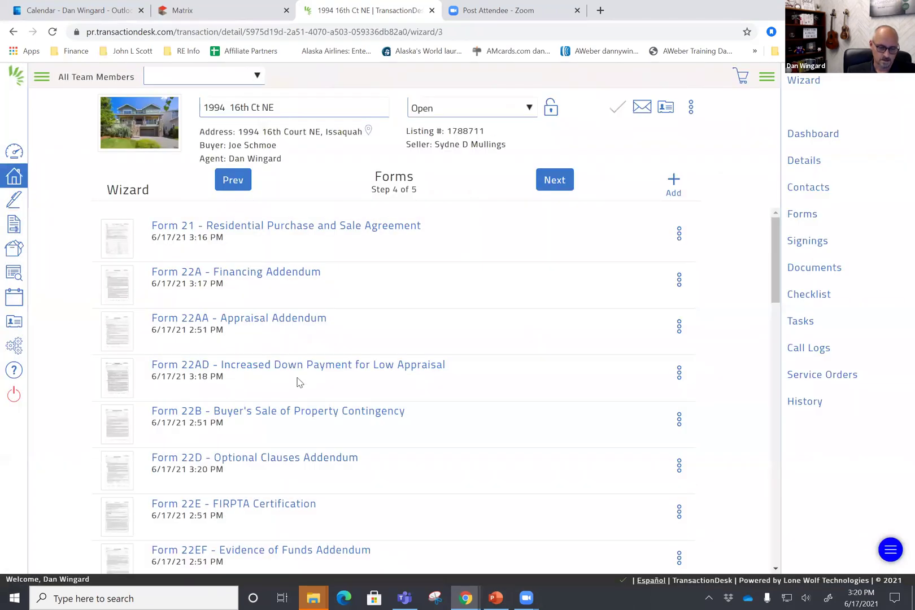
scroll(298, 382, down, 2)
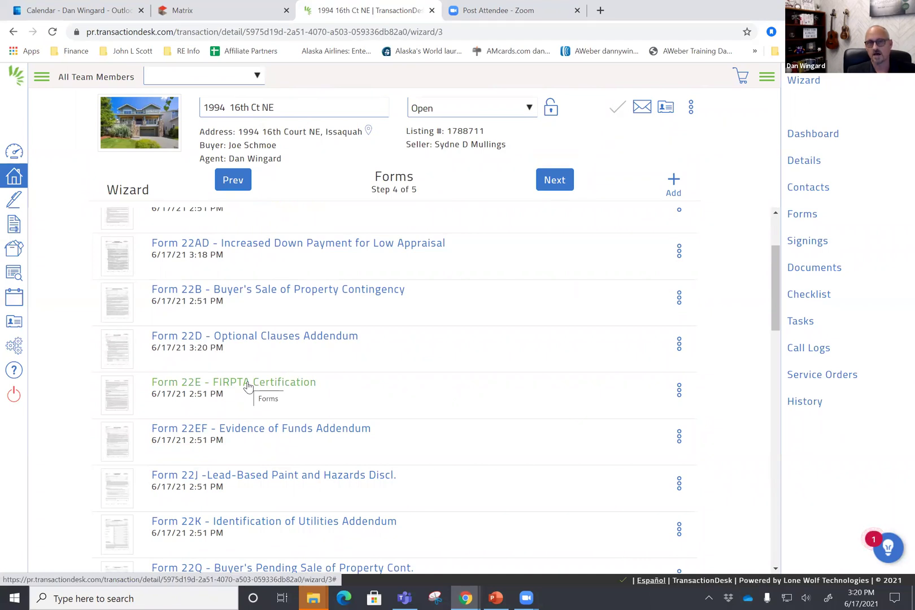
scroll(254, 385, down, 2)
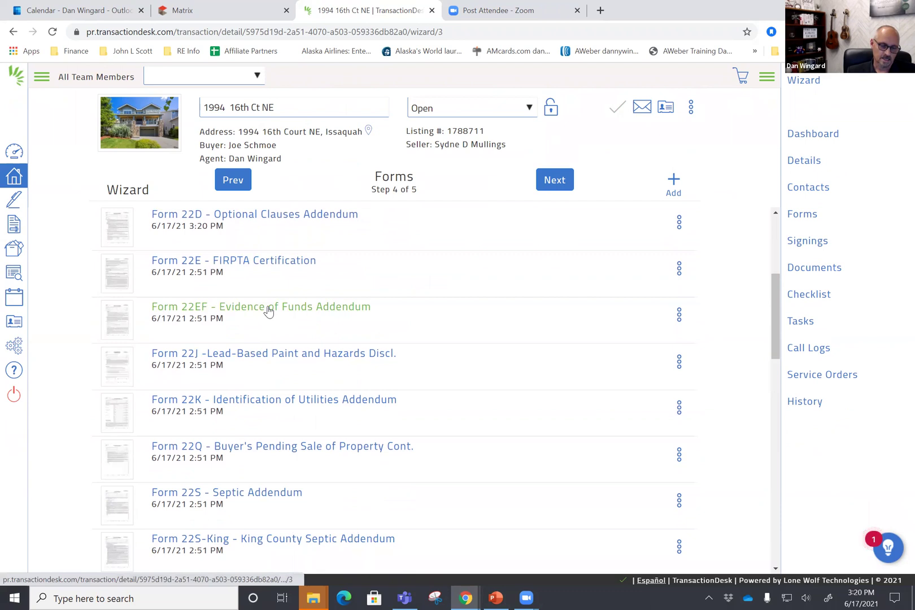
click(266, 312)
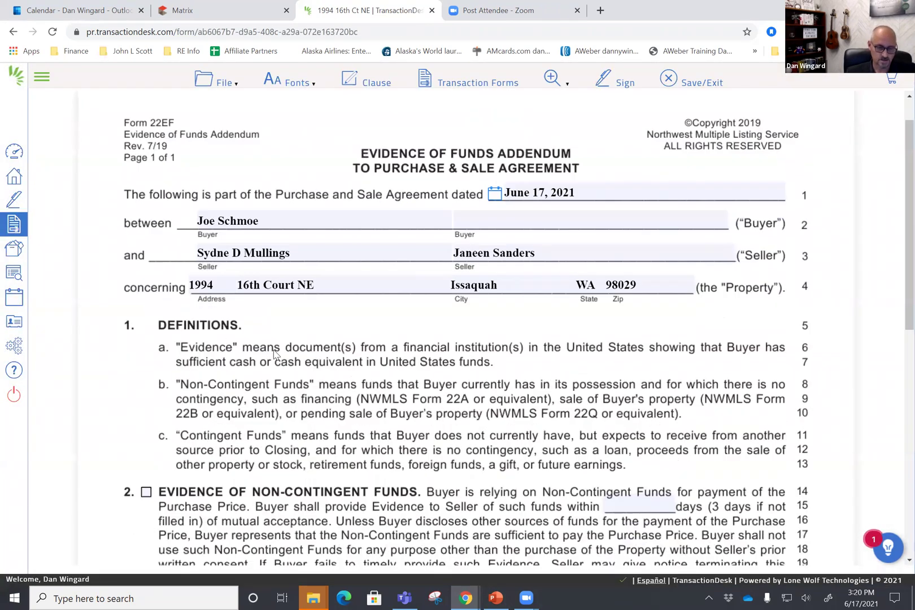
Tick and begin describing the funds-not-readily-convertible option, then untick it again.
scroll(285, 339, down, 3)
scroll(288, 347, down, 2)
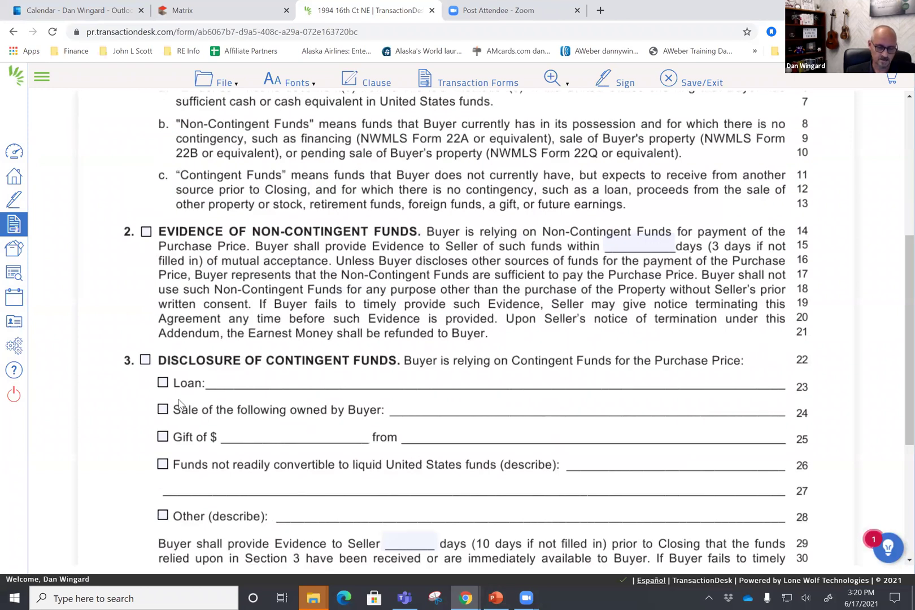
scroll(179, 403, down, 2)
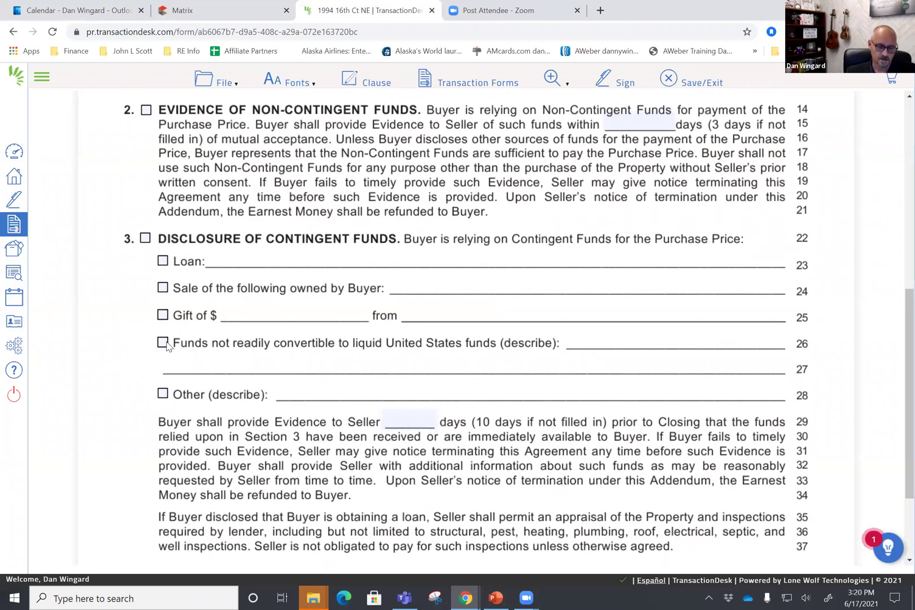
click(163, 342)
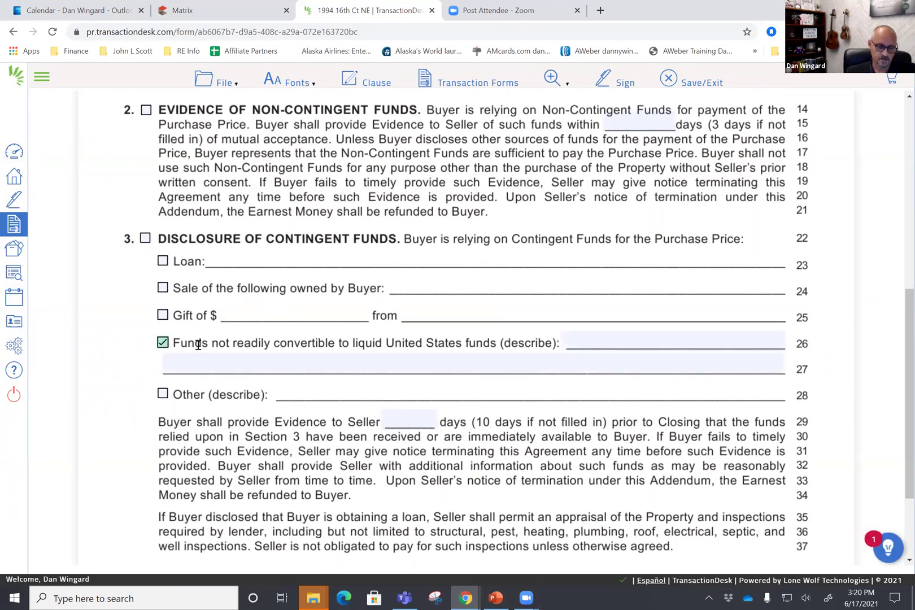
click(574, 341)
text(s)
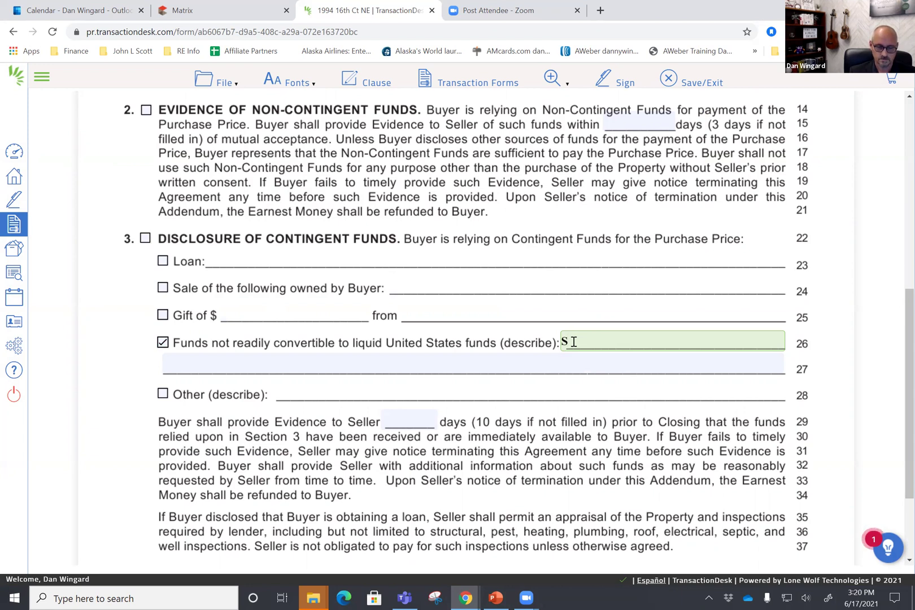
click(163, 343)
Describe the contingent funds as Other: Stocks and tick section 3 Disclosure of Contingent Funds.
click(163, 395)
click(285, 394)
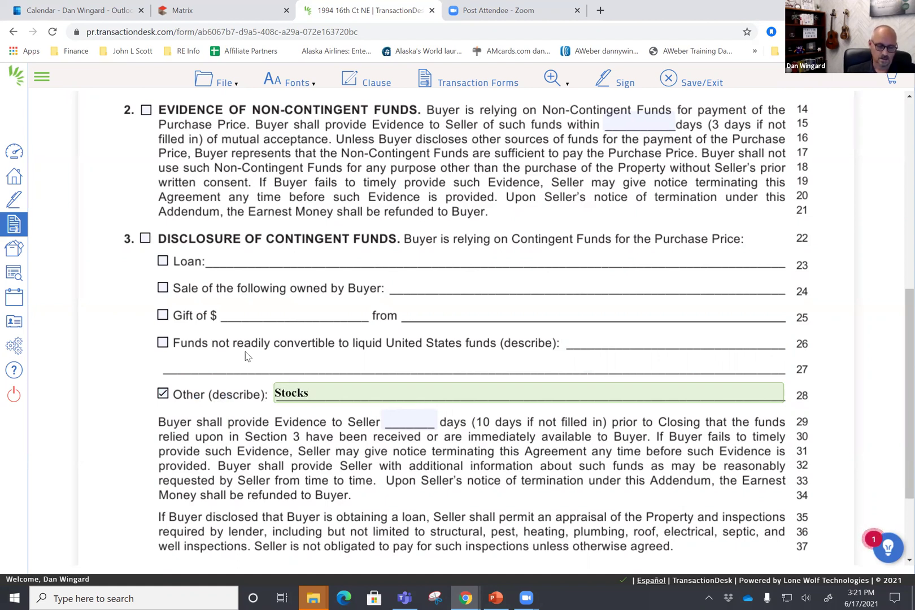
click(145, 238)
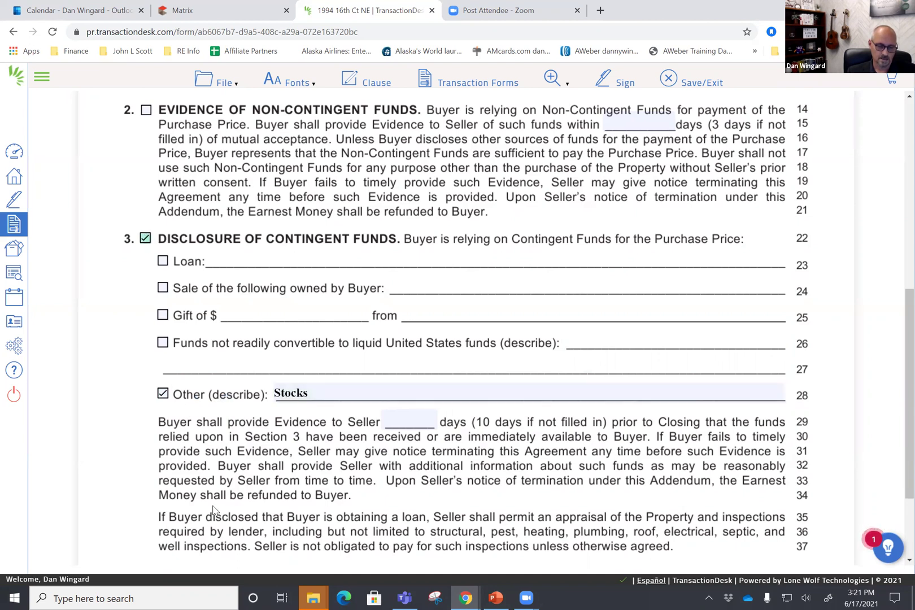
scroll(277, 418, up, 3)
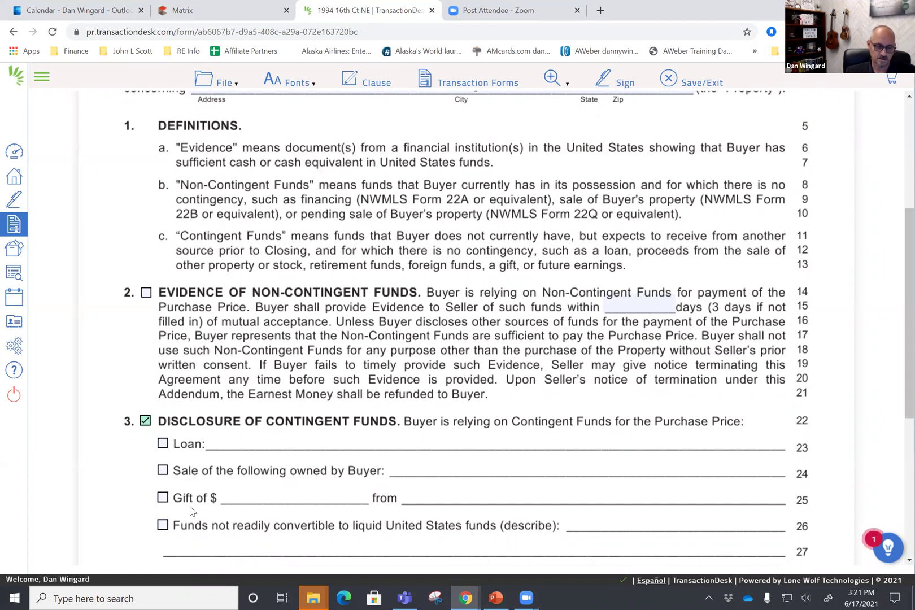
scroll(265, 452, down, 2)
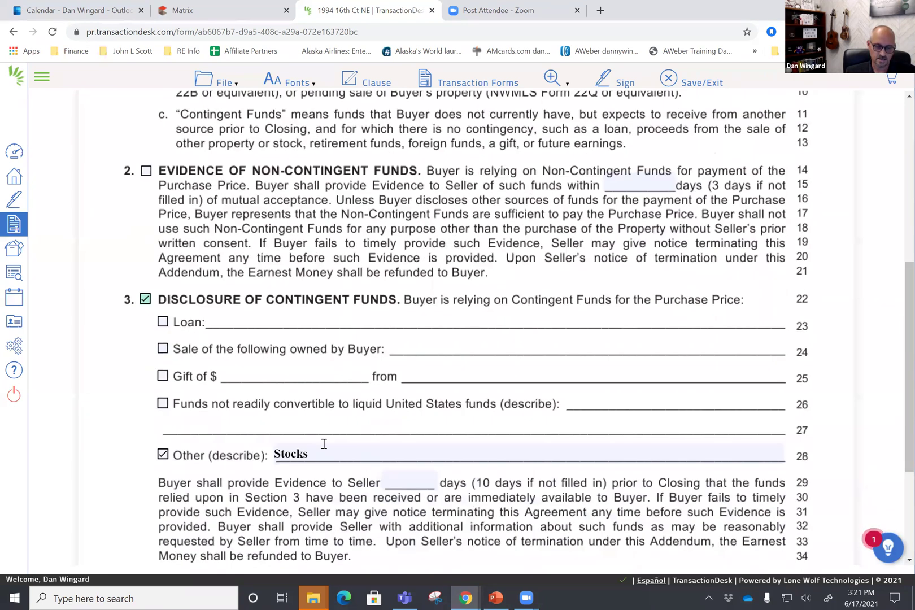
scroll(255, 466, down, 2)
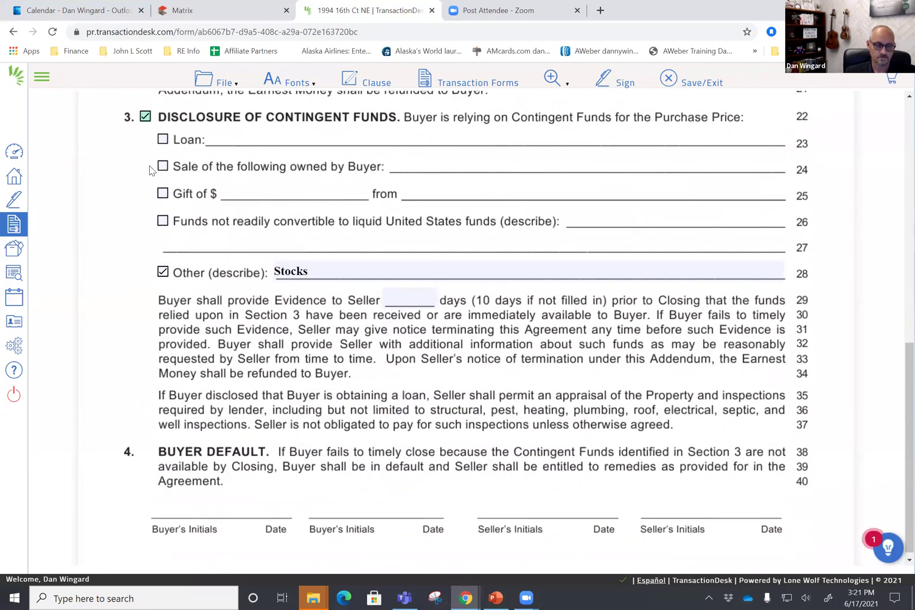
click(212, 85)
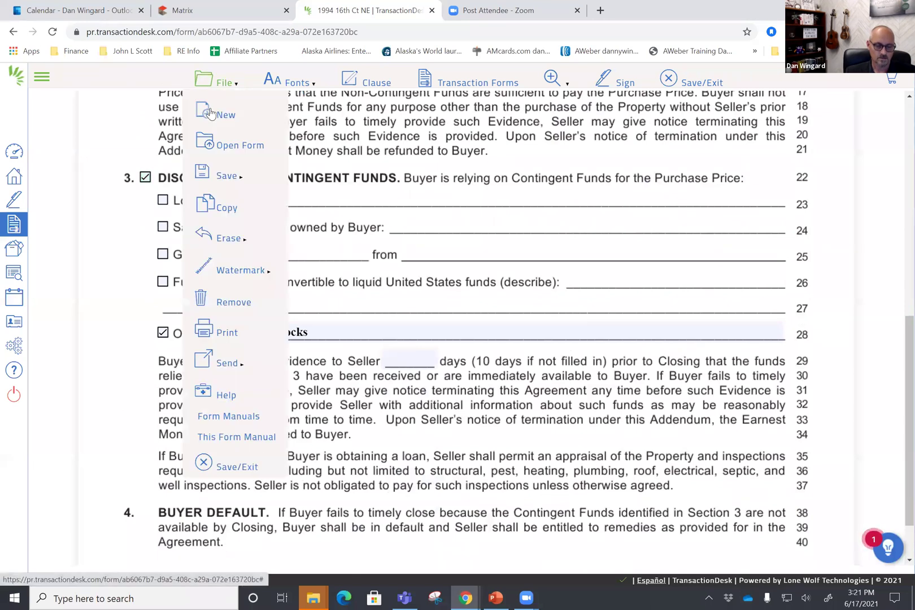
Save and exit the Evidence of Funds addendum, then review the wizard's Forms list.
click(238, 482)
click(229, 86)
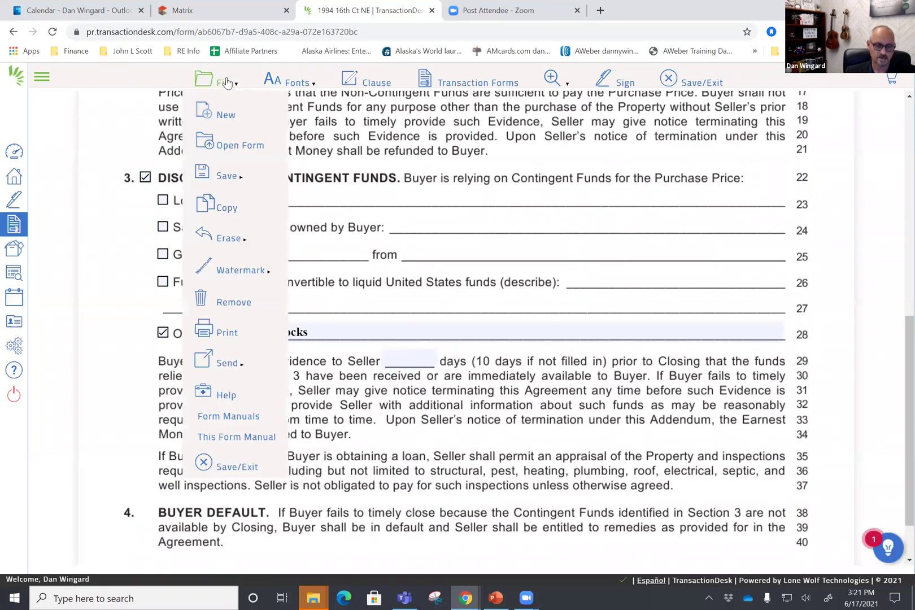
click(235, 467)
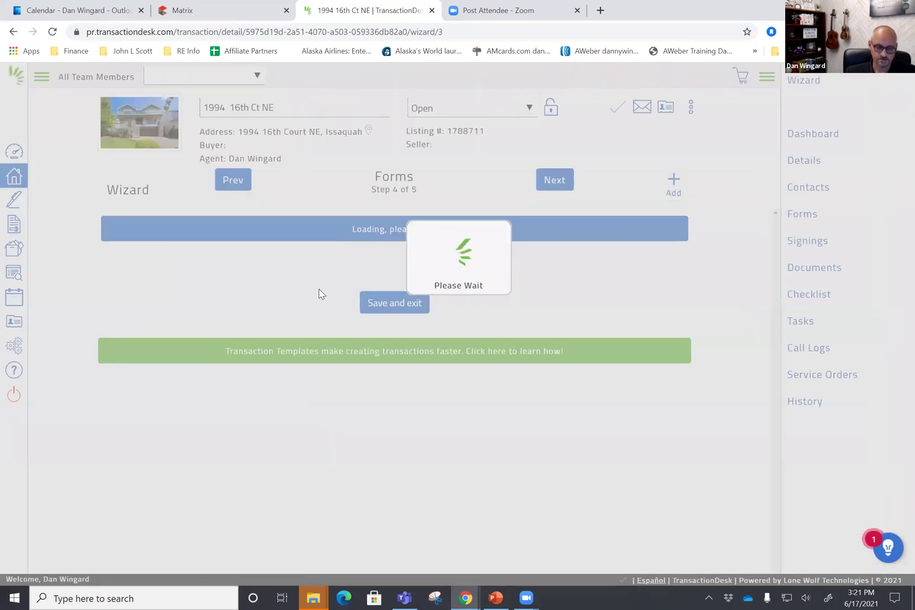
scroll(230, 447, down, 3)
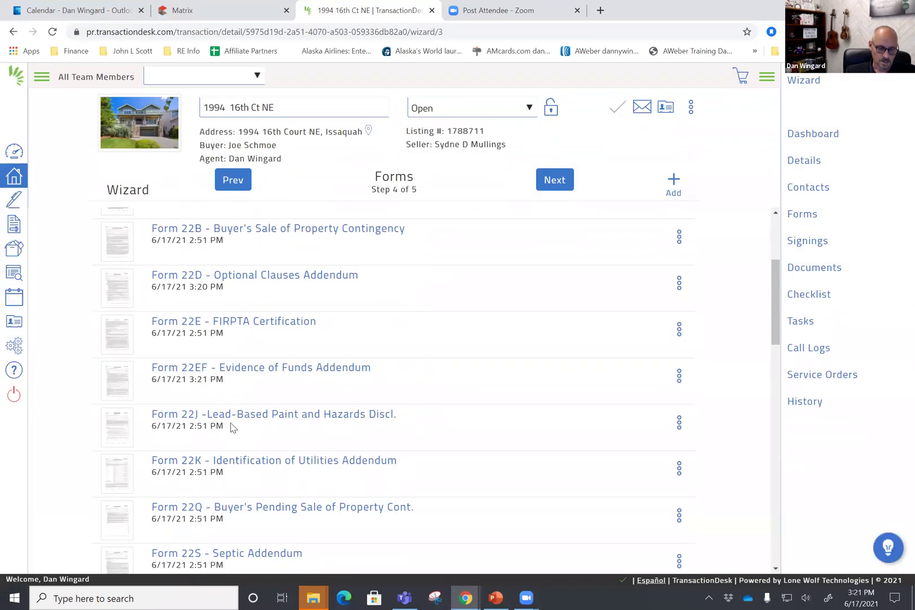
scroll(187, 424, down, 1)
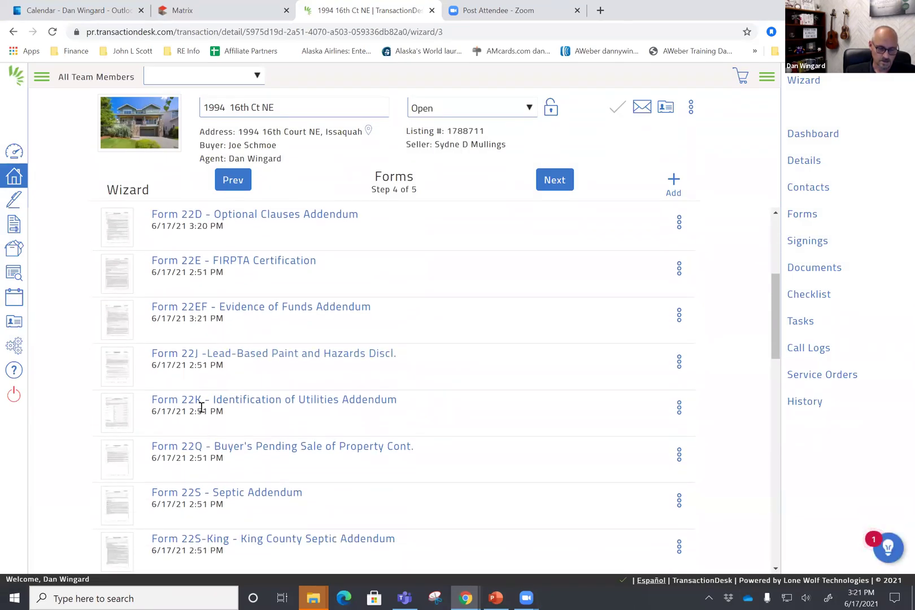
scroll(184, 402, down, 2)
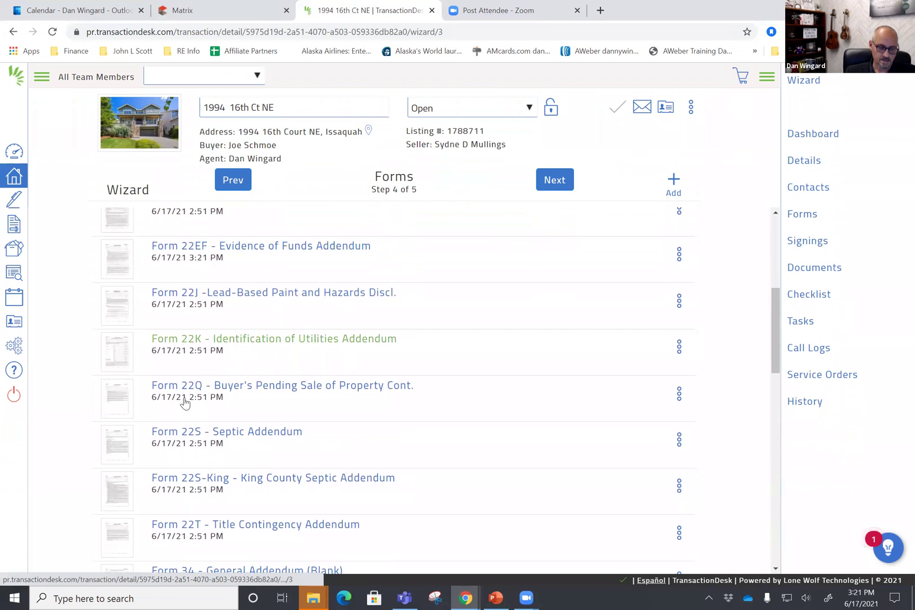
scroll(186, 397, down, 4)
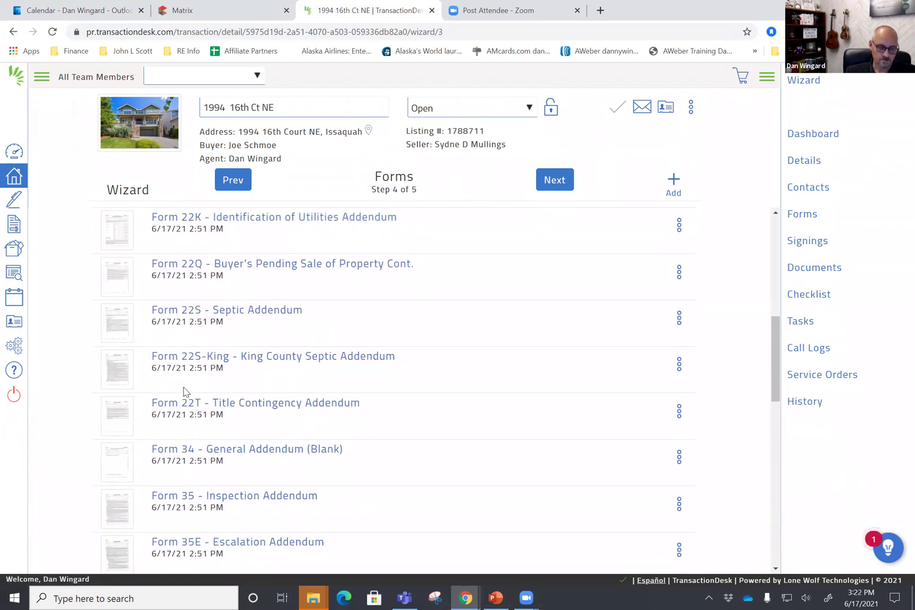
scroll(190, 388, down, 1)
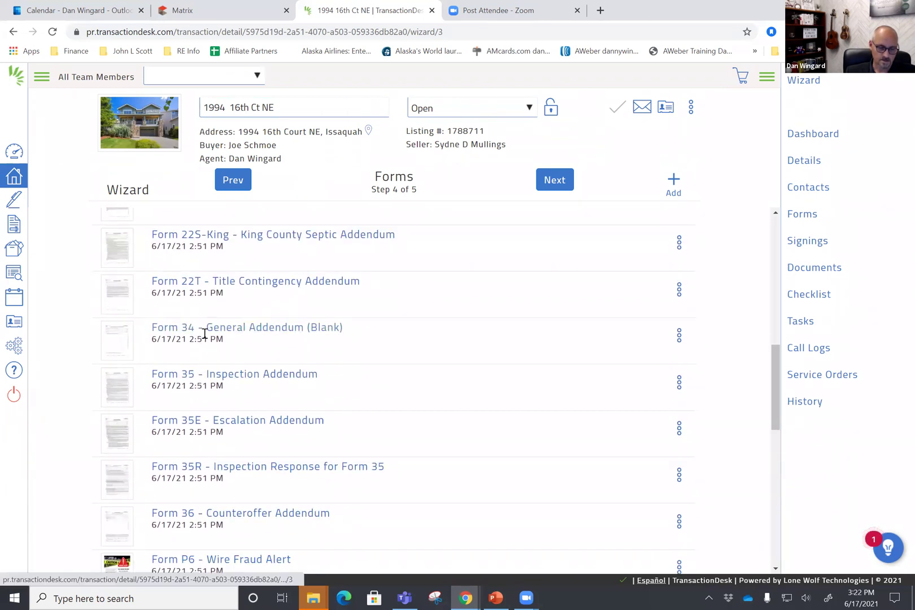
scroll(272, 432, down, 5)
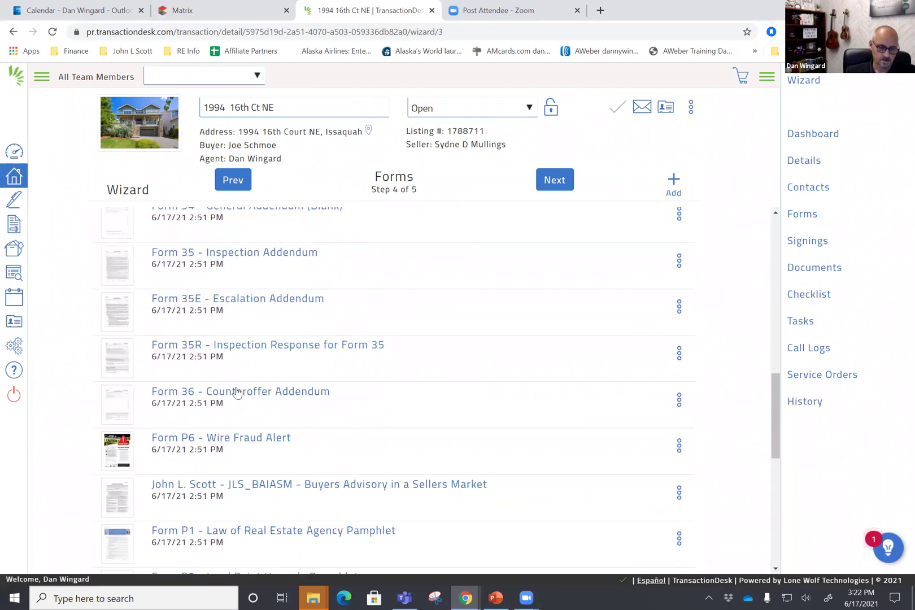
scroll(237, 390, up, 3)
scroll(252, 425, down, 9)
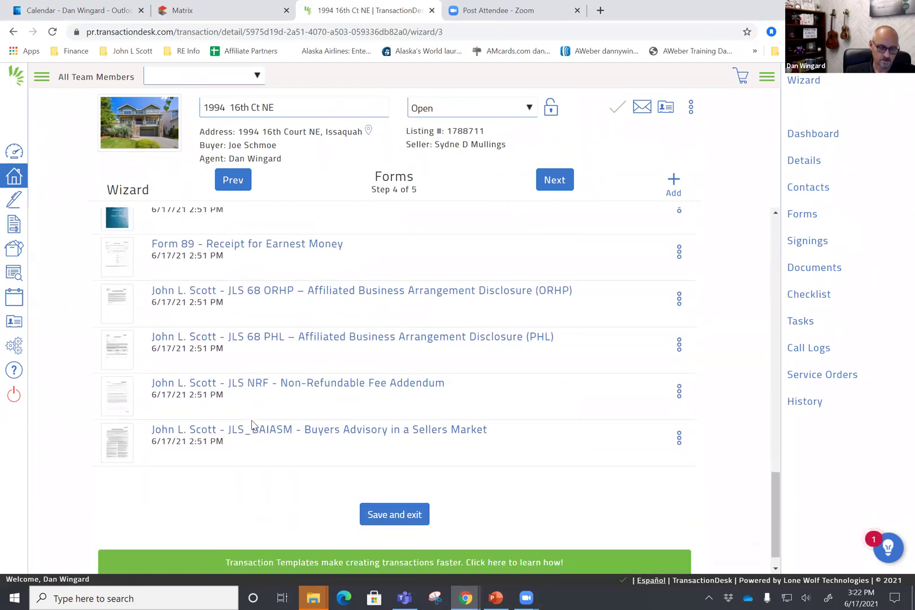
scroll(253, 417, up, 5)
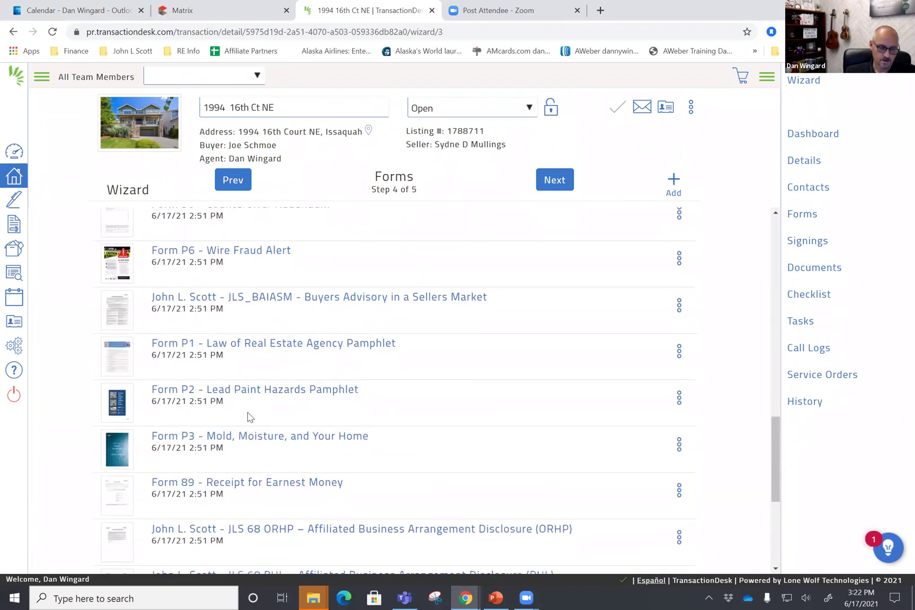
scroll(261, 434, up, 5)
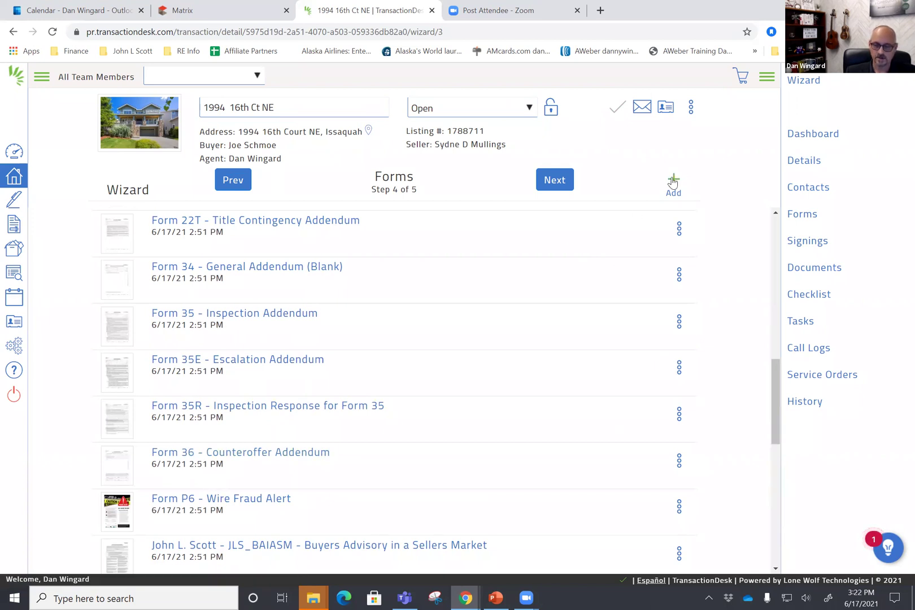
Search the form library for '35' and add Form 35W - Inspection Waiver Addendum to the transaction.
click(673, 181)
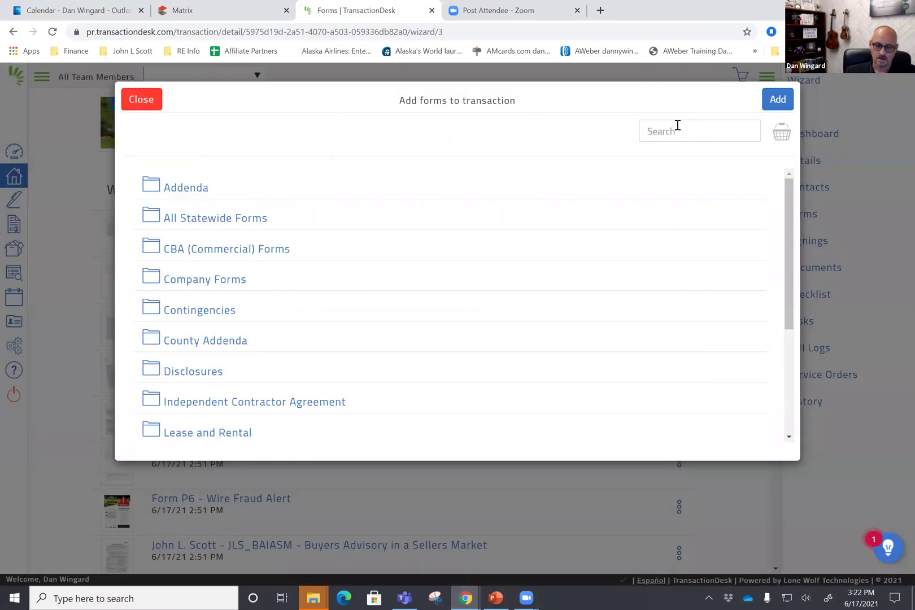
click(675, 130)
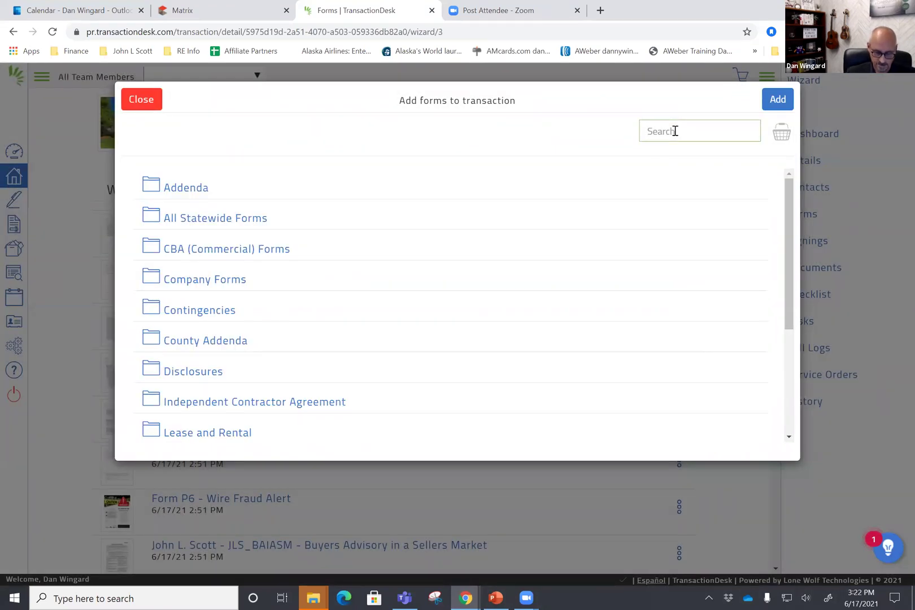
text(35)
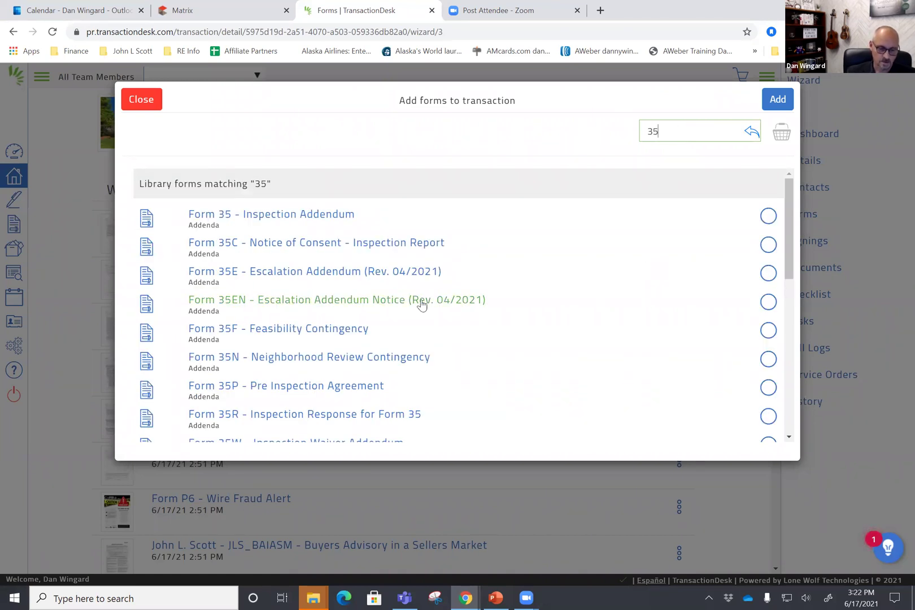
scroll(363, 317, down, 3)
scroll(248, 313, up, 1)
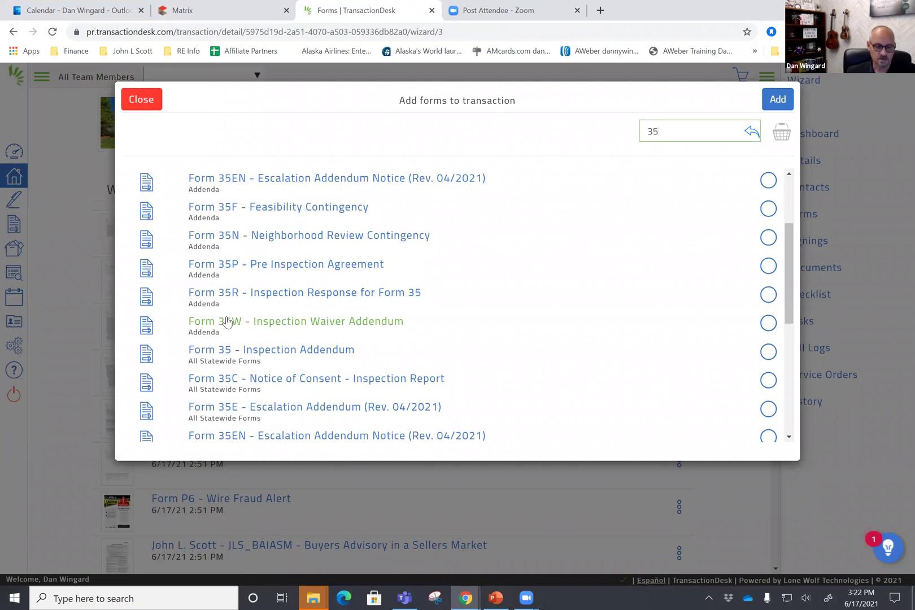
click(226, 322)
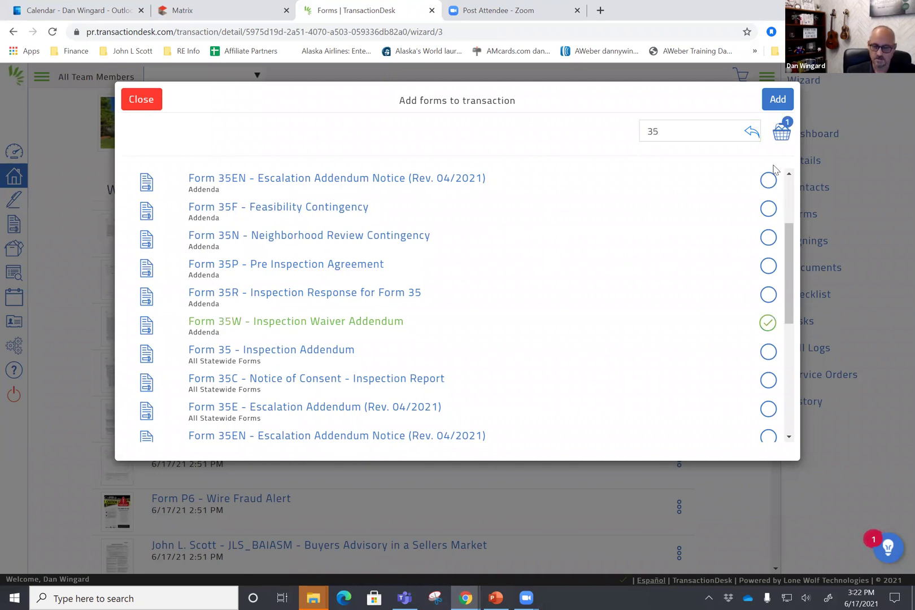
click(764, 106)
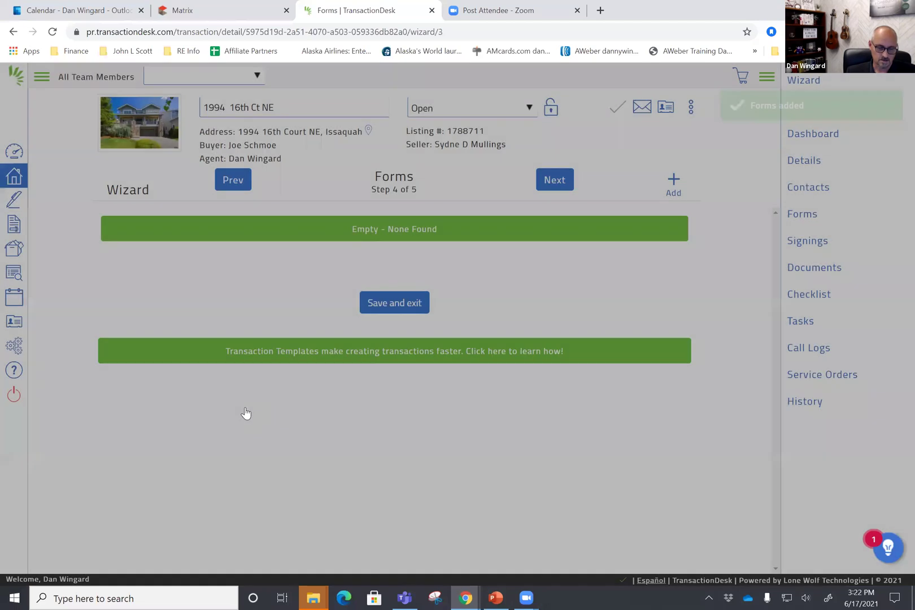
scroll(254, 378, down, 15)
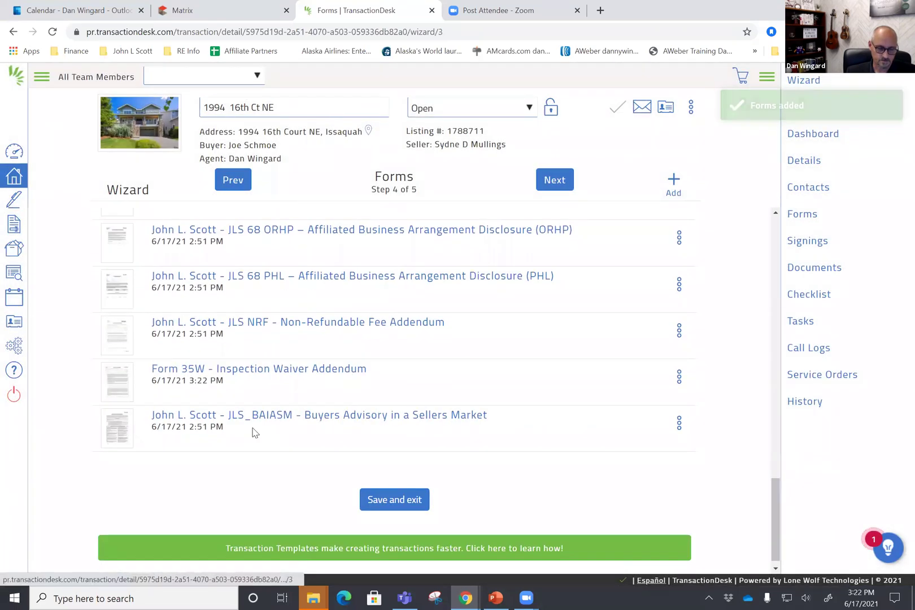
On Form 35W, check section 1, Waiver of Inspection, and save the form.
click(192, 370)
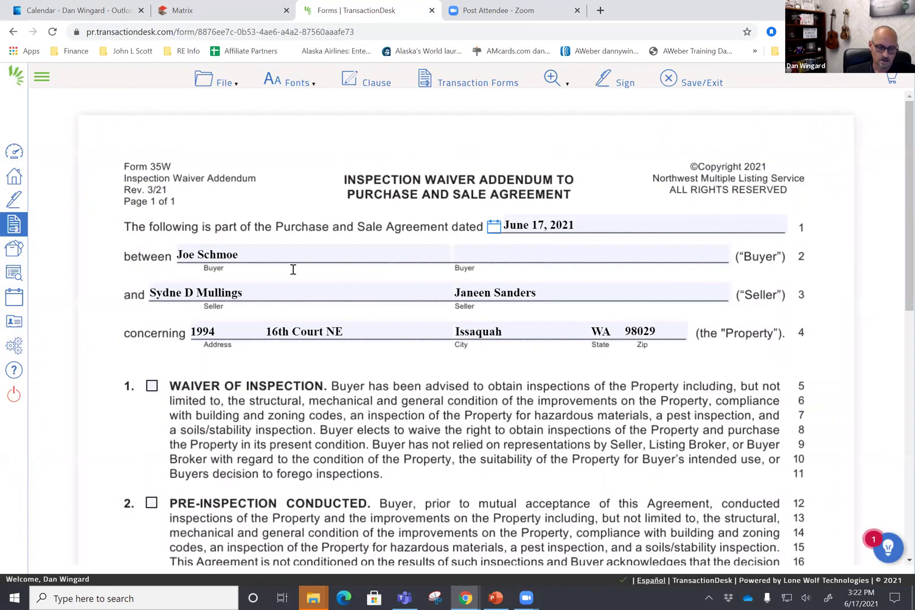
click(152, 386)
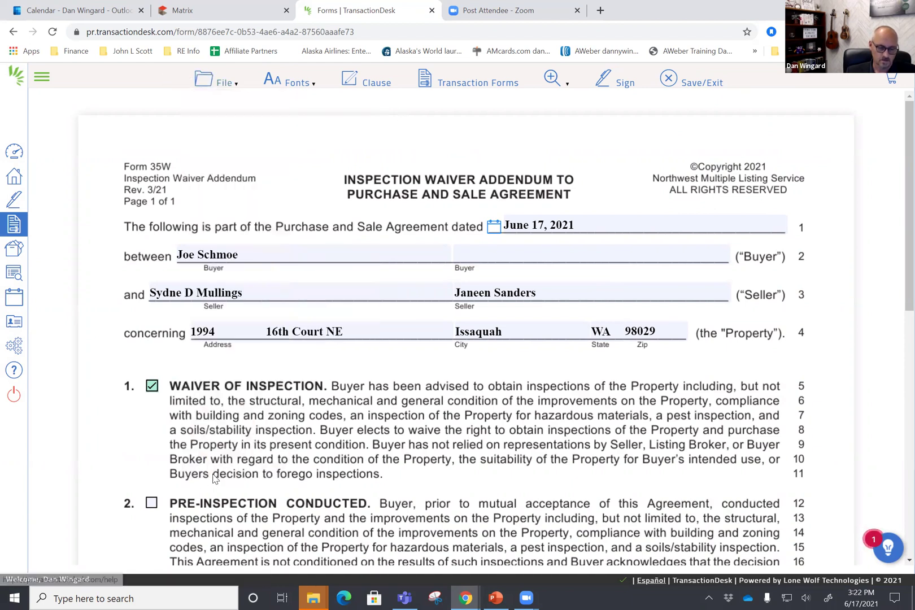
mouse_move(219, 86)
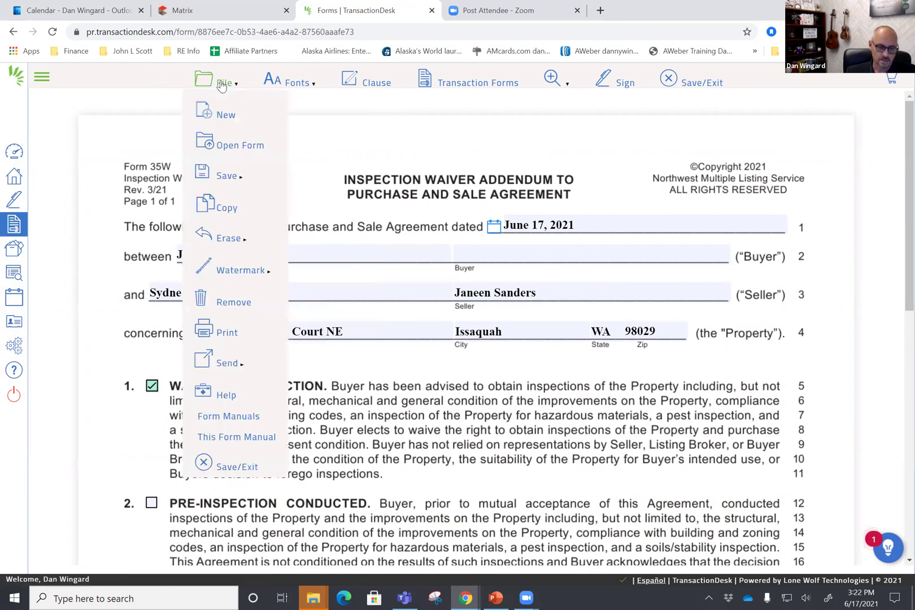
click(237, 466)
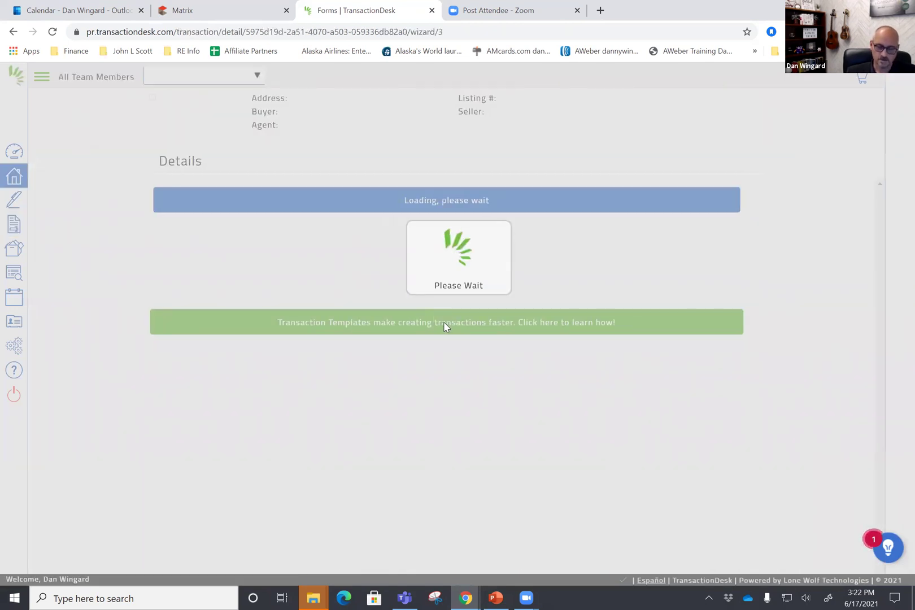
Open Form 35E - Escalation Addendum from the transaction's forms list.
scroll(388, 368, down, 8)
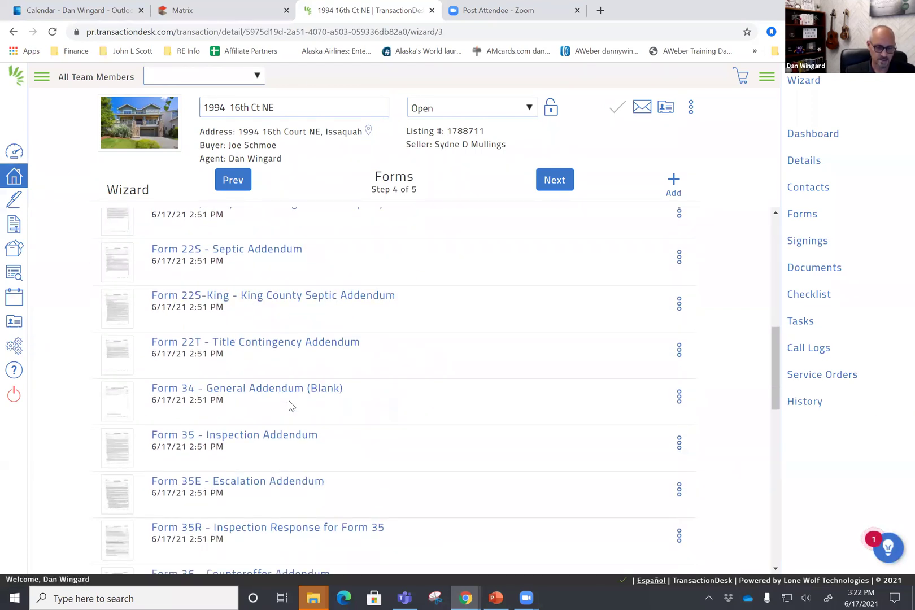
scroll(238, 367, up, 1)
scroll(190, 356, down, 3)
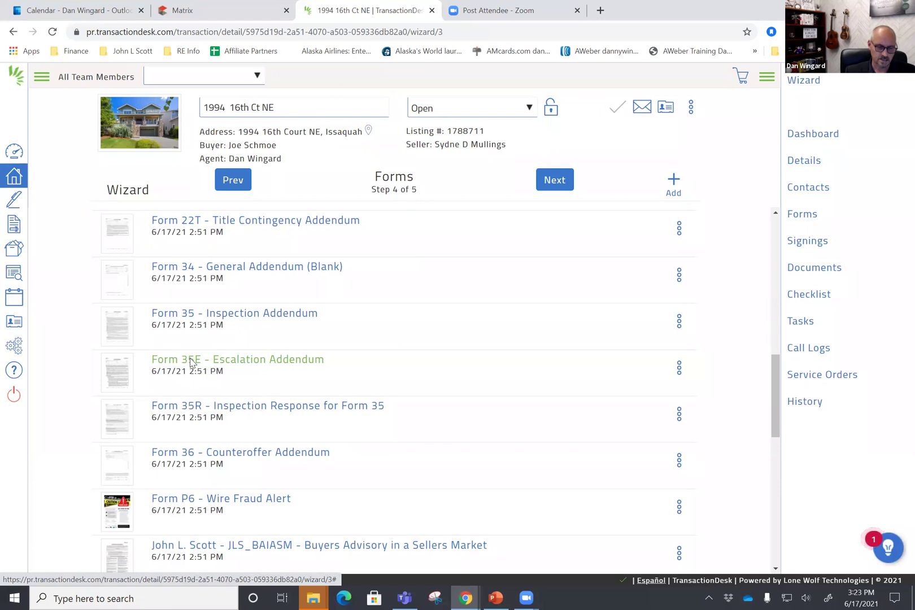
click(190, 362)
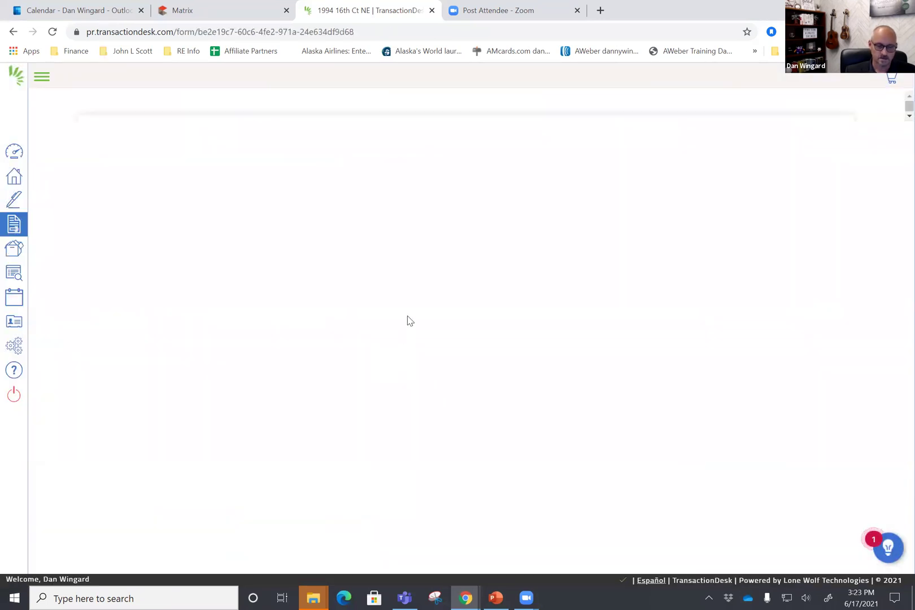
Set the escalation amount to $11,000.00 and the maximum purchase price to $2,000,000.00.
scroll(251, 325, down, 3)
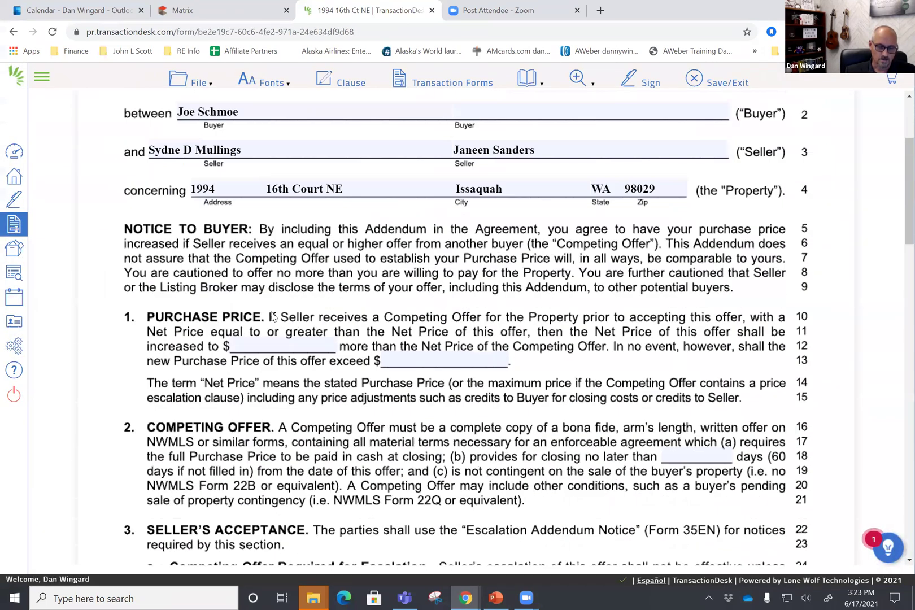
click(251, 326)
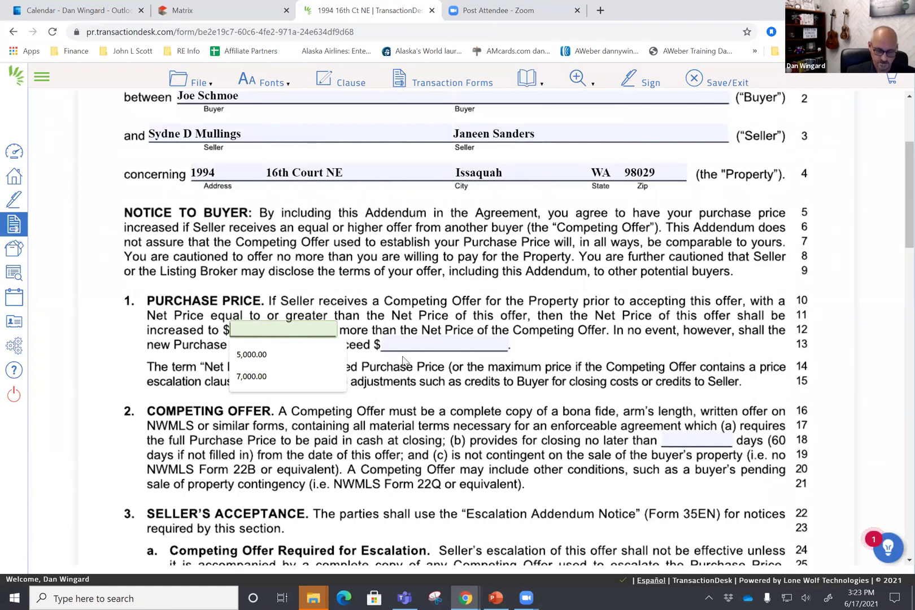
text(10000)
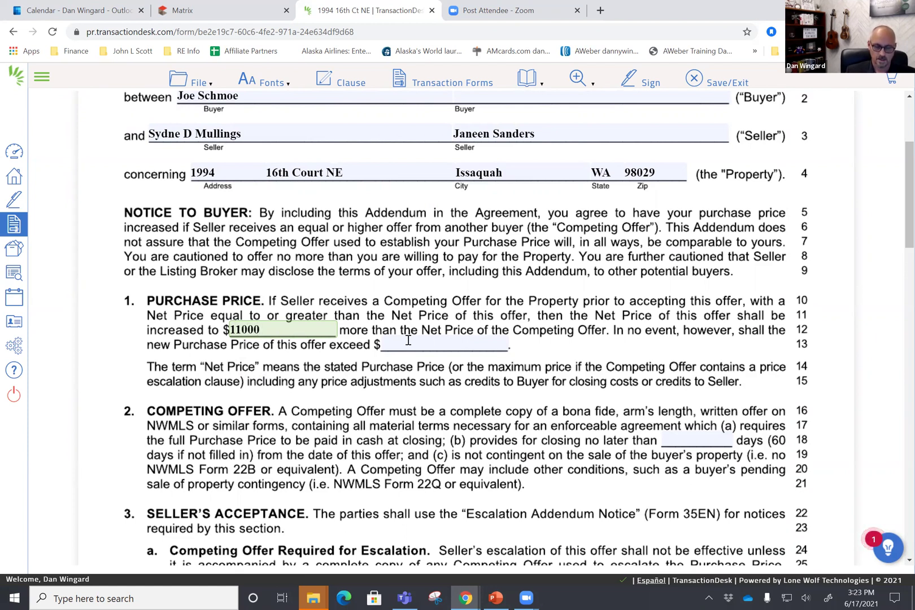
click(407, 340)
text(2000000)
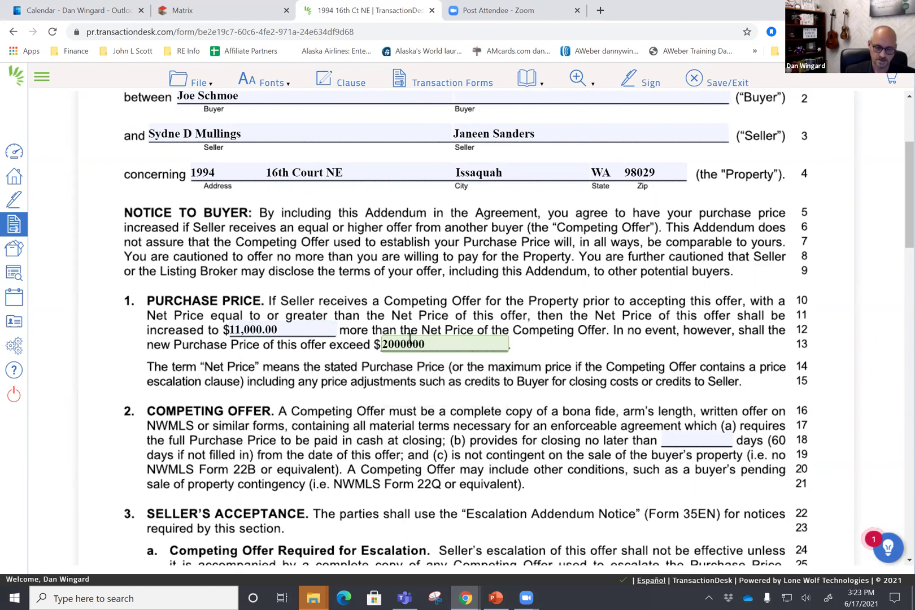
click(439, 373)
Save and exit Form 35E, returning to the transaction's Forms list.
scroll(425, 383, down, 2)
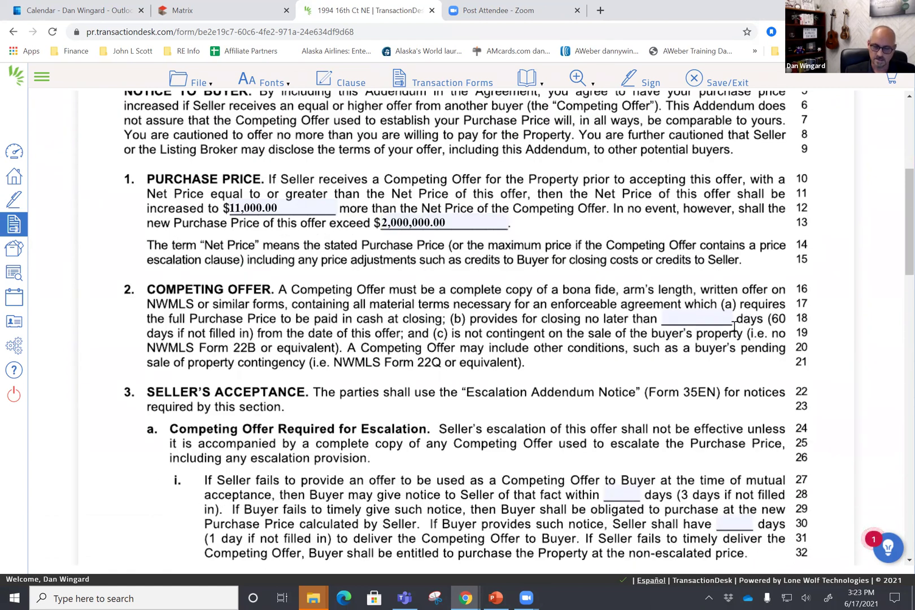
scroll(312, 335, down, 2)
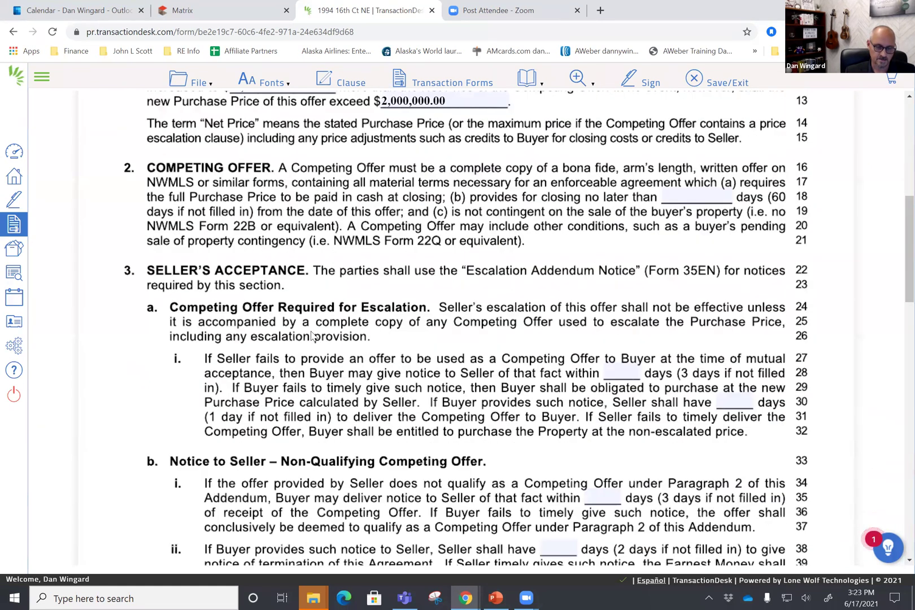
scroll(504, 347, down, 2)
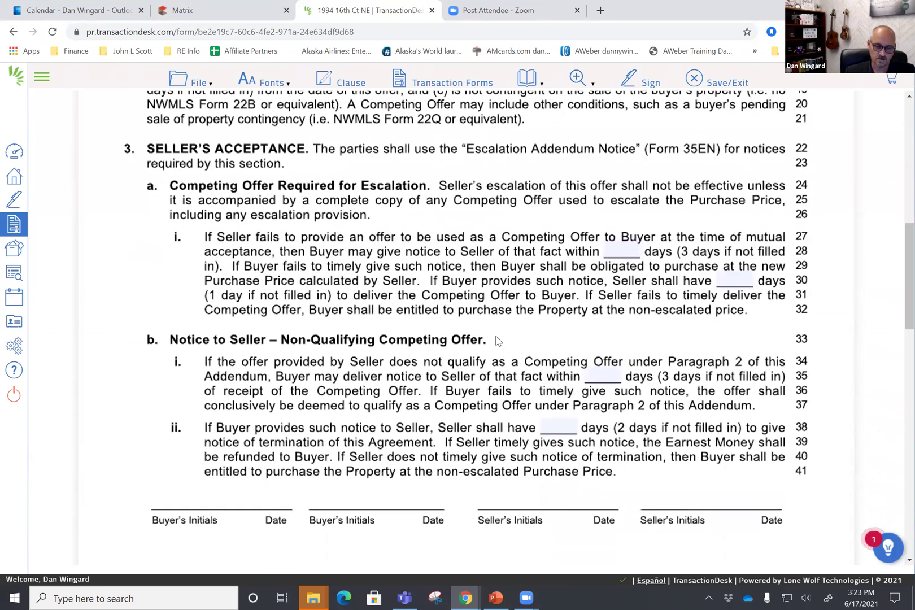
scroll(354, 321, down, 10)
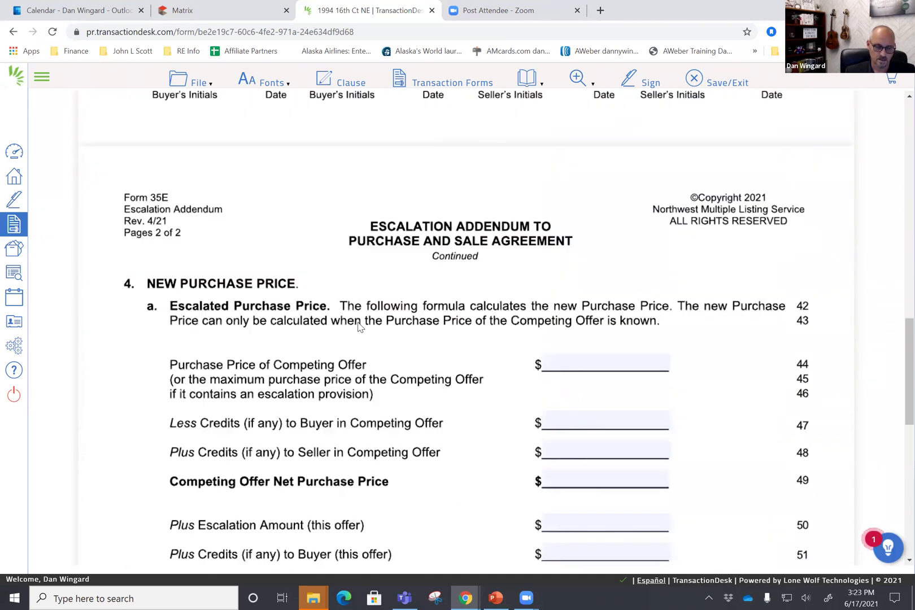
scroll(394, 360, down, 3)
scroll(523, 433, up, 4)
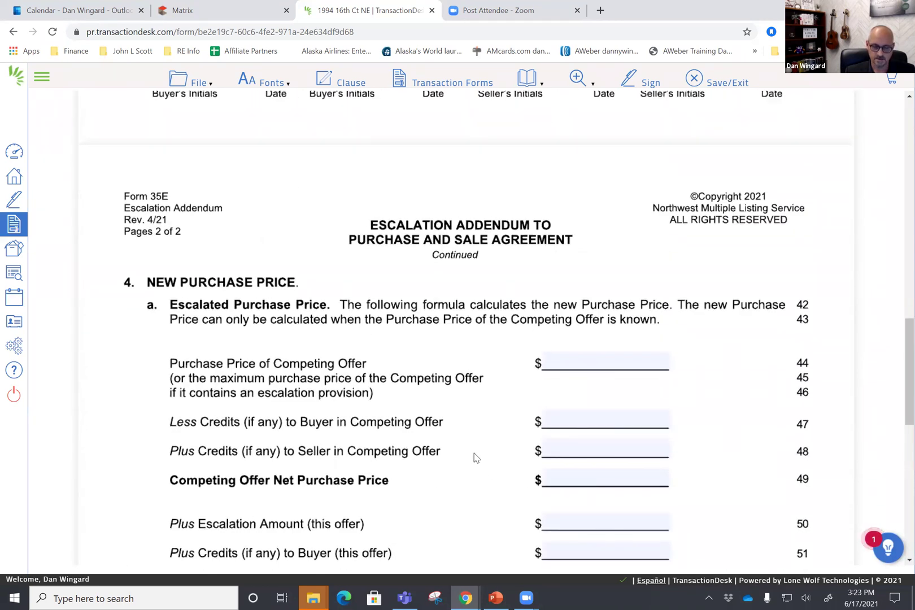
scroll(460, 438, down, 4)
scroll(461, 438, down, 1)
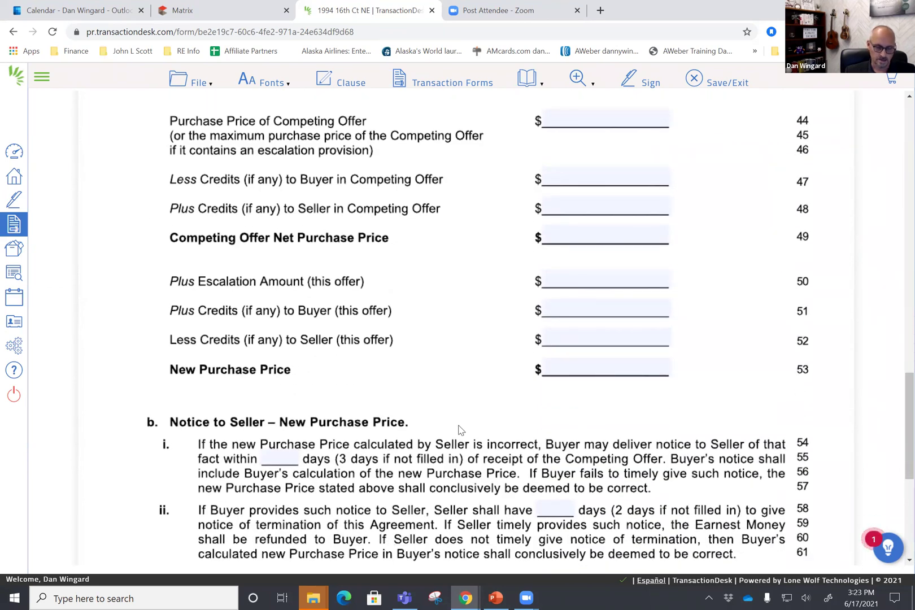
scroll(472, 339, up, 9)
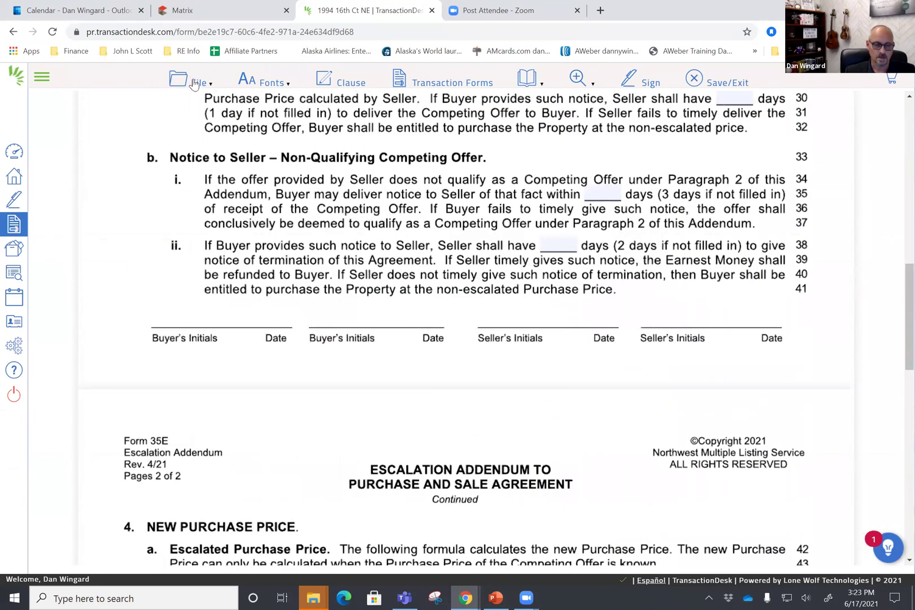
scroll(194, 83, up, 1)
click(194, 83)
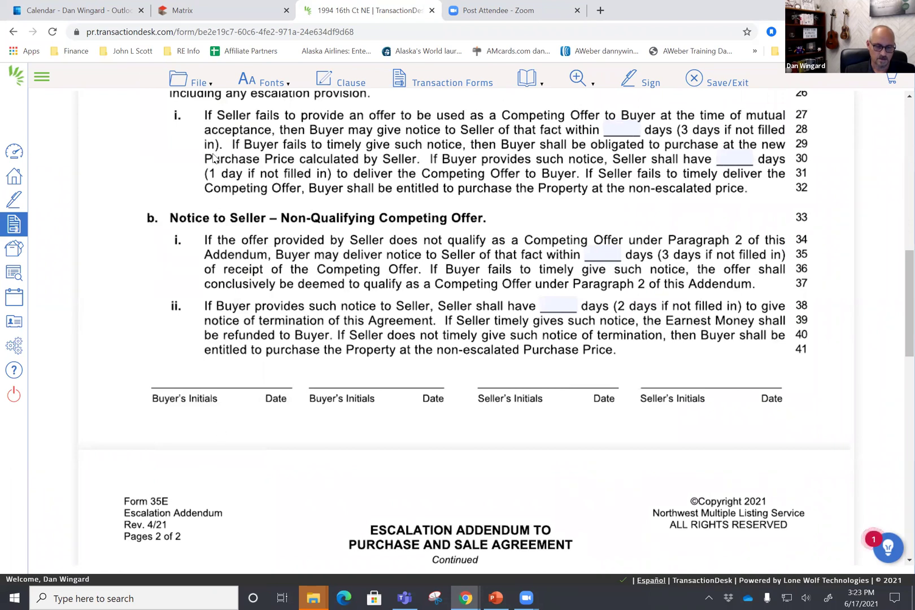
click(195, 84)
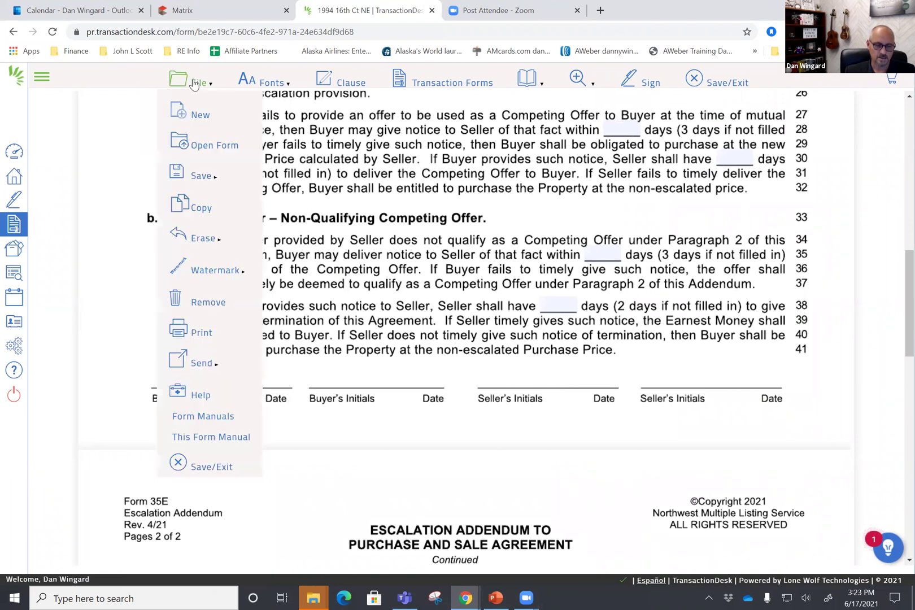
click(195, 467)
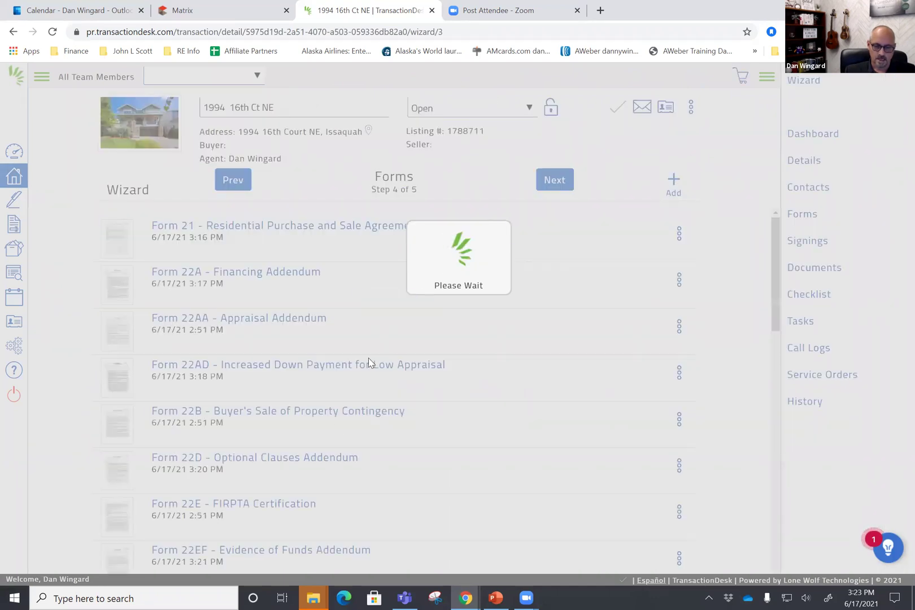
scroll(294, 333, down, 7)
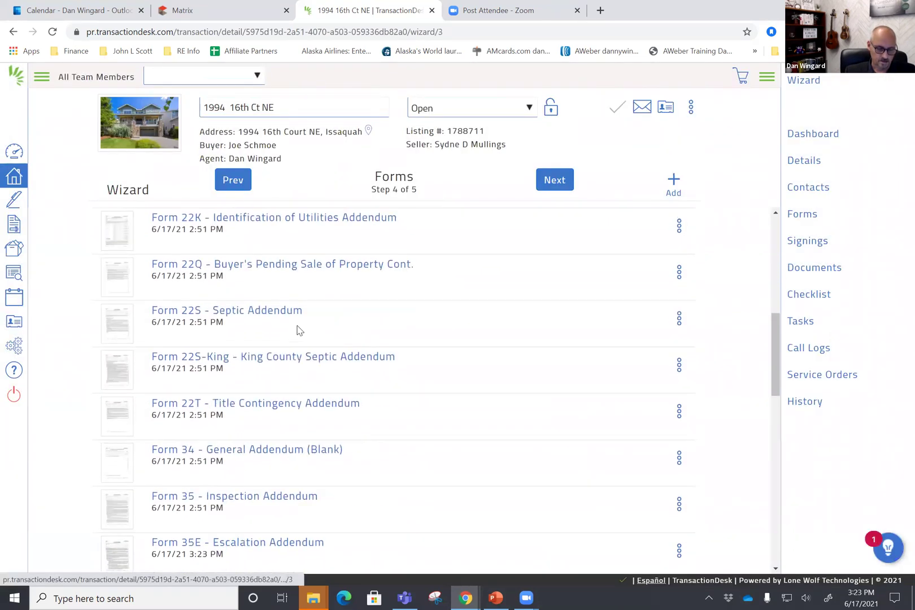
scroll(299, 330, down, 6)
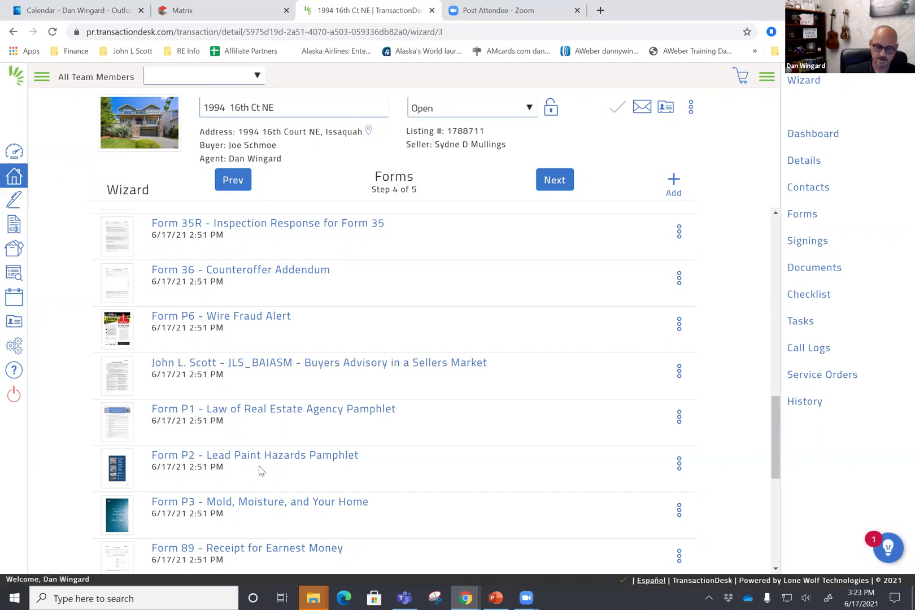
scroll(263, 463, down, 2)
scroll(292, 431, down, 3)
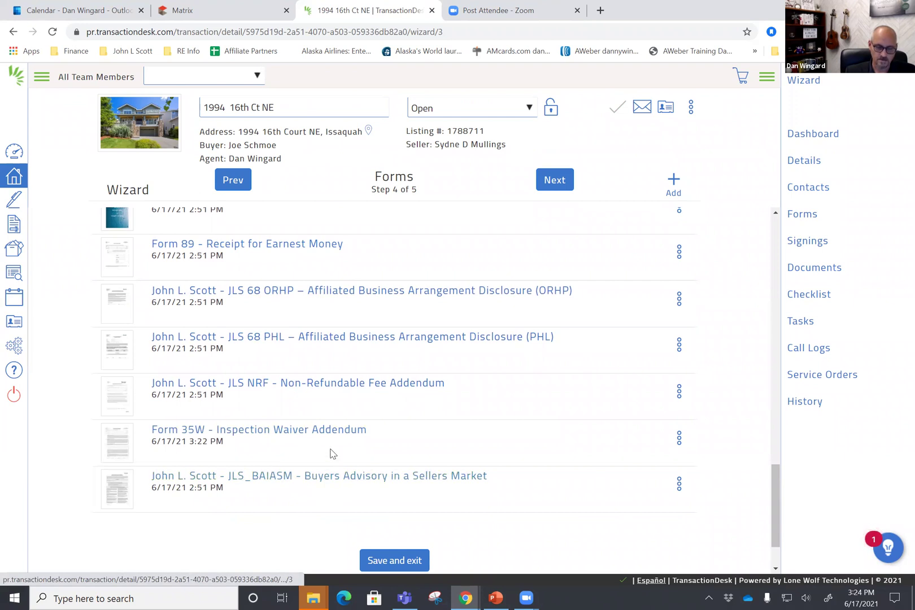
scroll(332, 453, up, 2)
scroll(331, 453, up, 10)
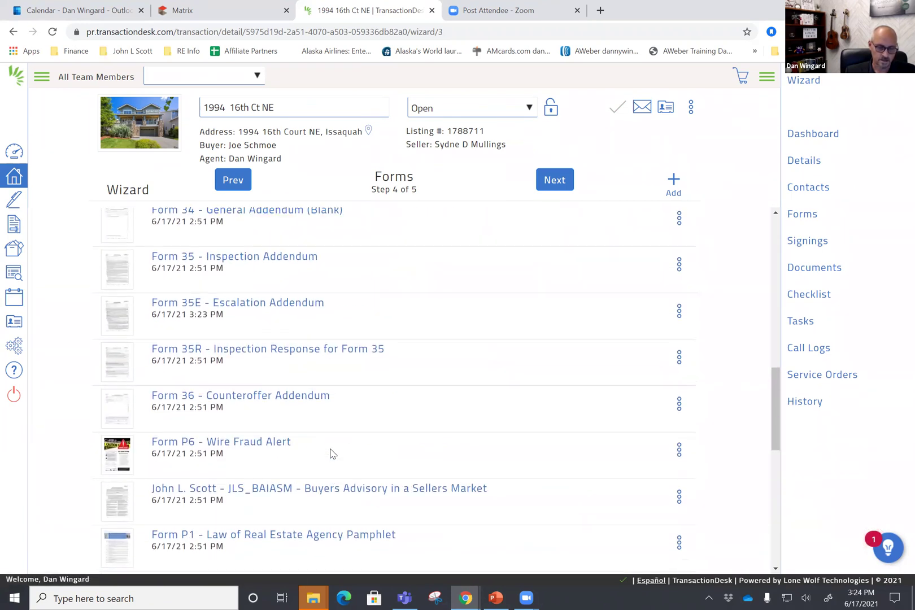
scroll(332, 453, up, 9)
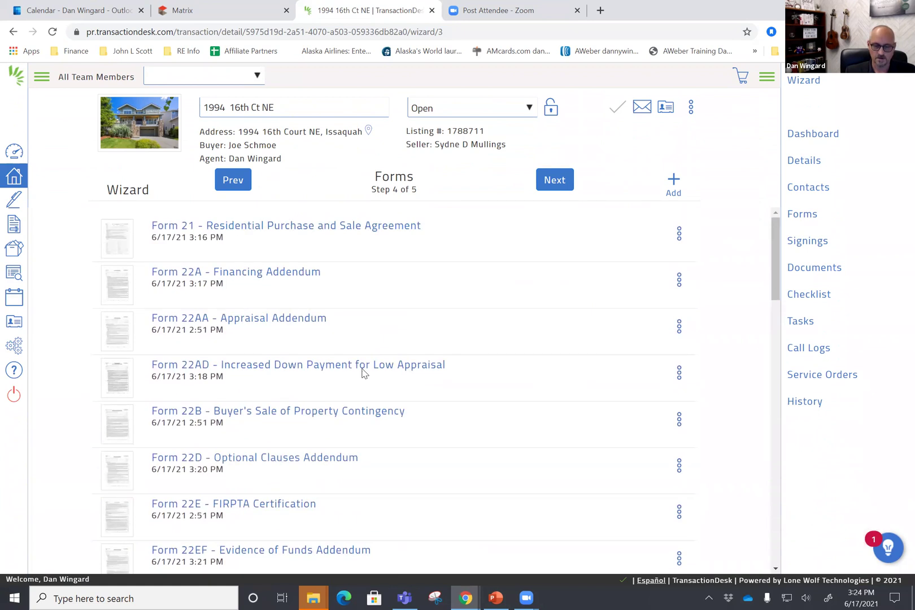